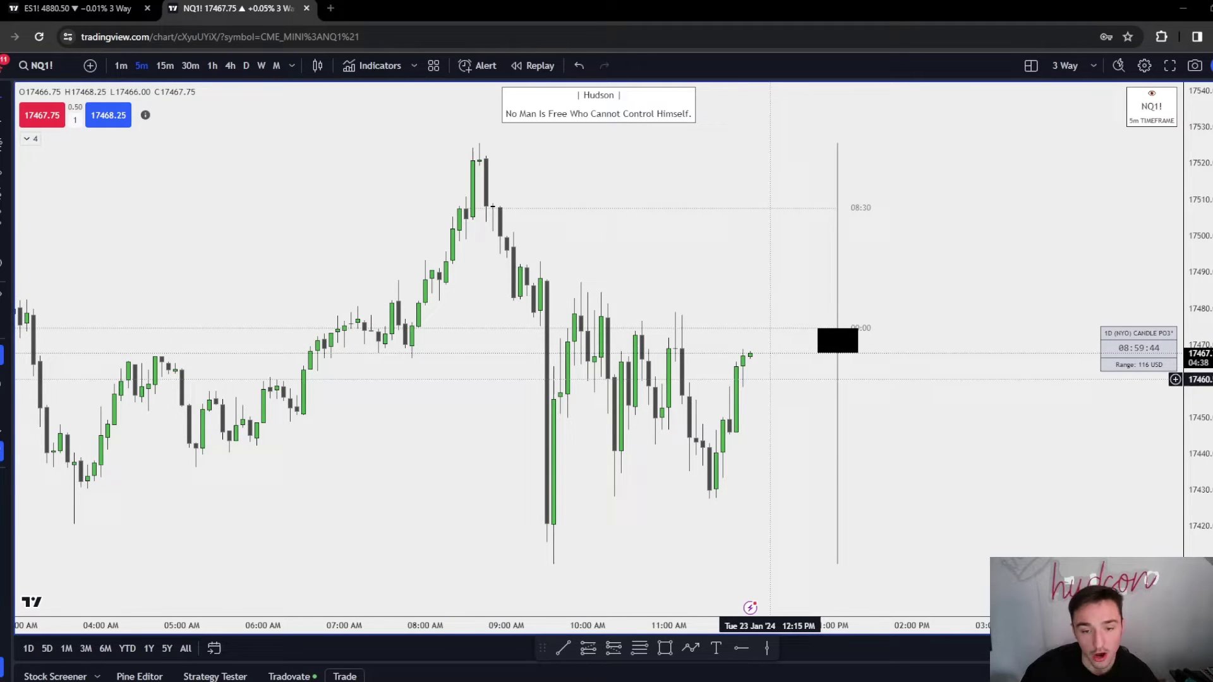
Step: Zoom and pan around the NQ1! 5-minute chart covering 22–23 Jan '24
{"action": "scroll", "coordinate": [771, 379], "scroll_direction": "up", "scroll_amount": 3}
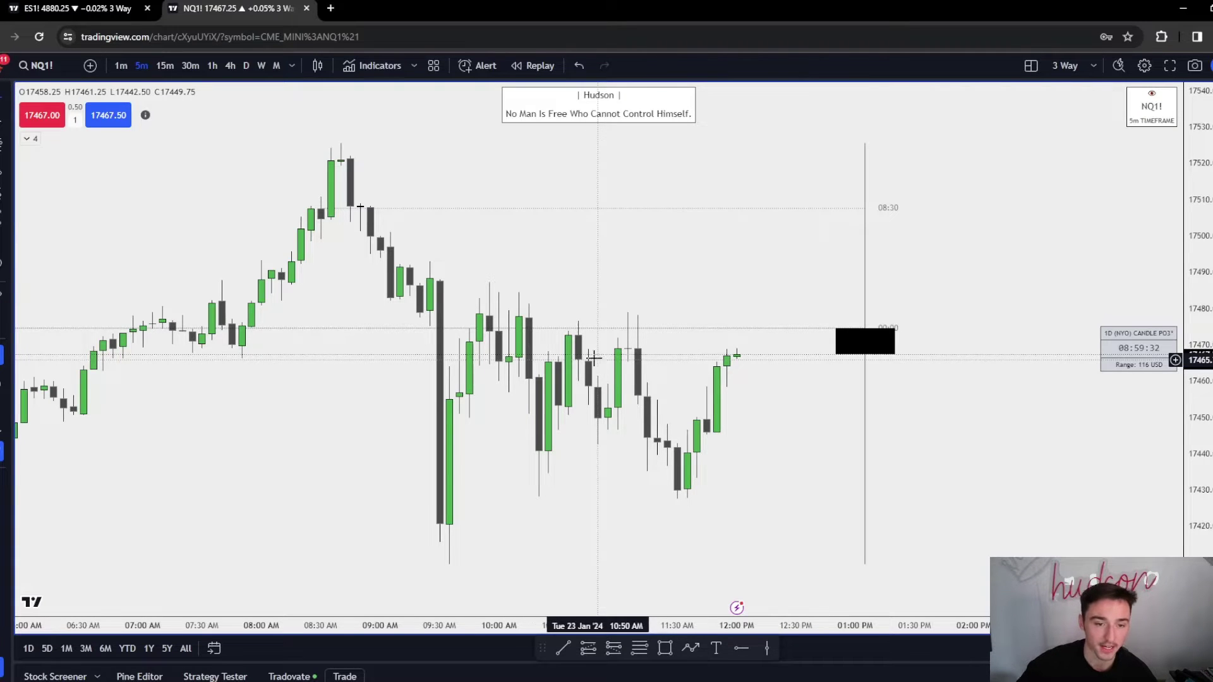
{"action": "scroll", "coordinate": [594, 358], "scroll_direction": "down", "scroll_amount": 5}
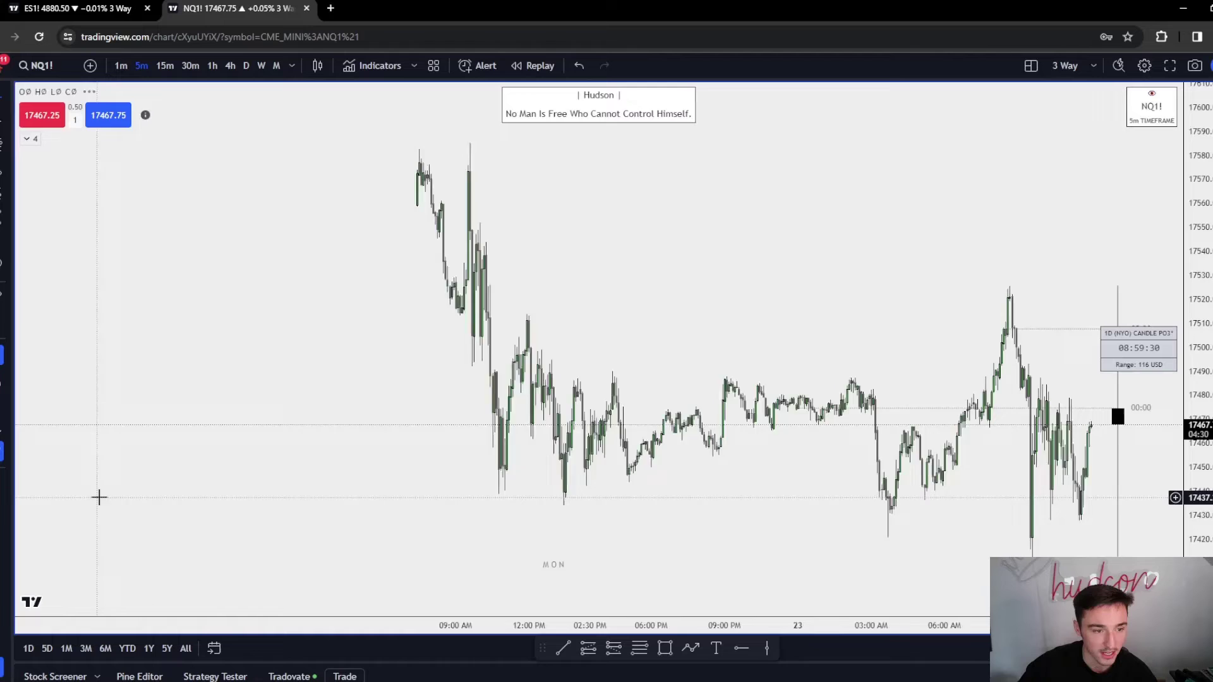
{"action": "scroll", "coordinate": [99, 497], "scroll_direction": "down", "scroll_amount": 3}
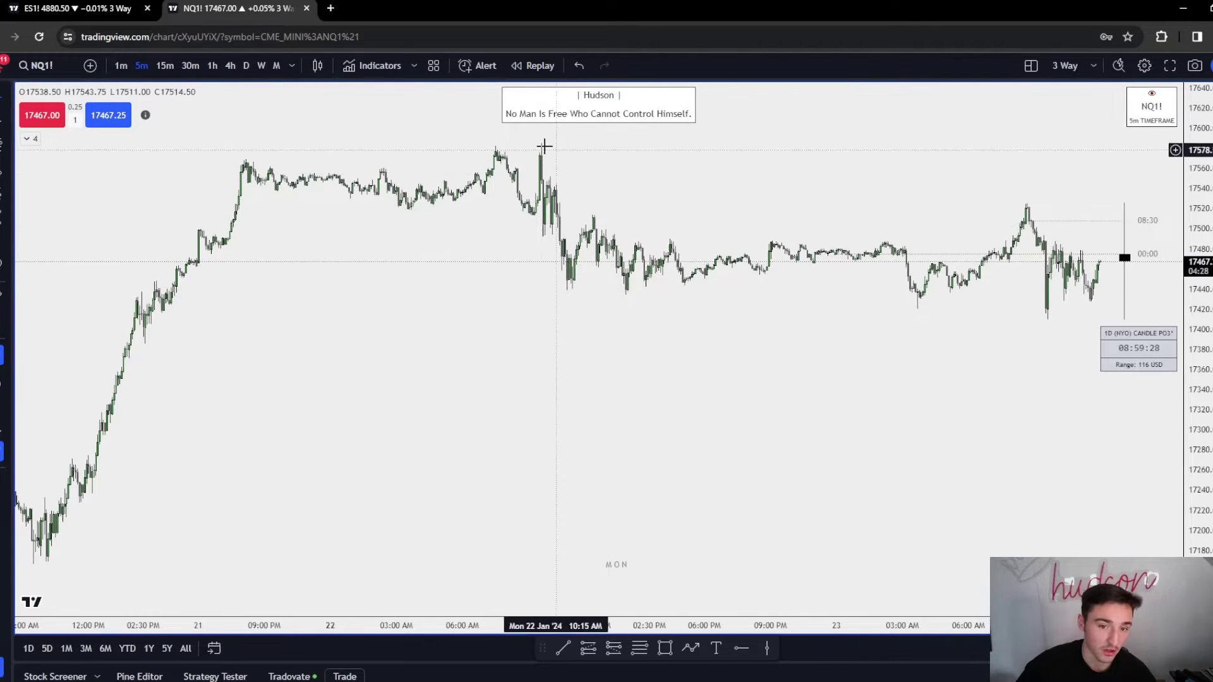
{"action": "scroll", "coordinate": [639, 333], "scroll_direction": "up", "scroll_amount": 5}
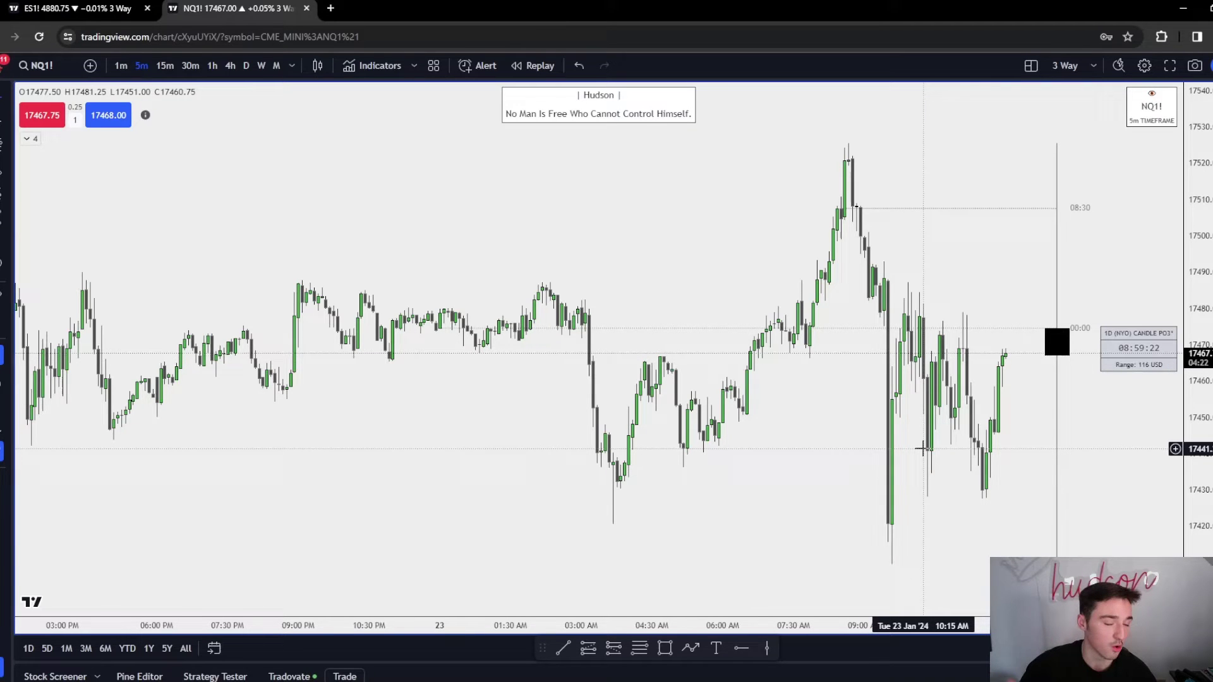
{"action": "scroll", "coordinate": [796, 414], "scroll_direction": "right", "scroll_amount": 2}
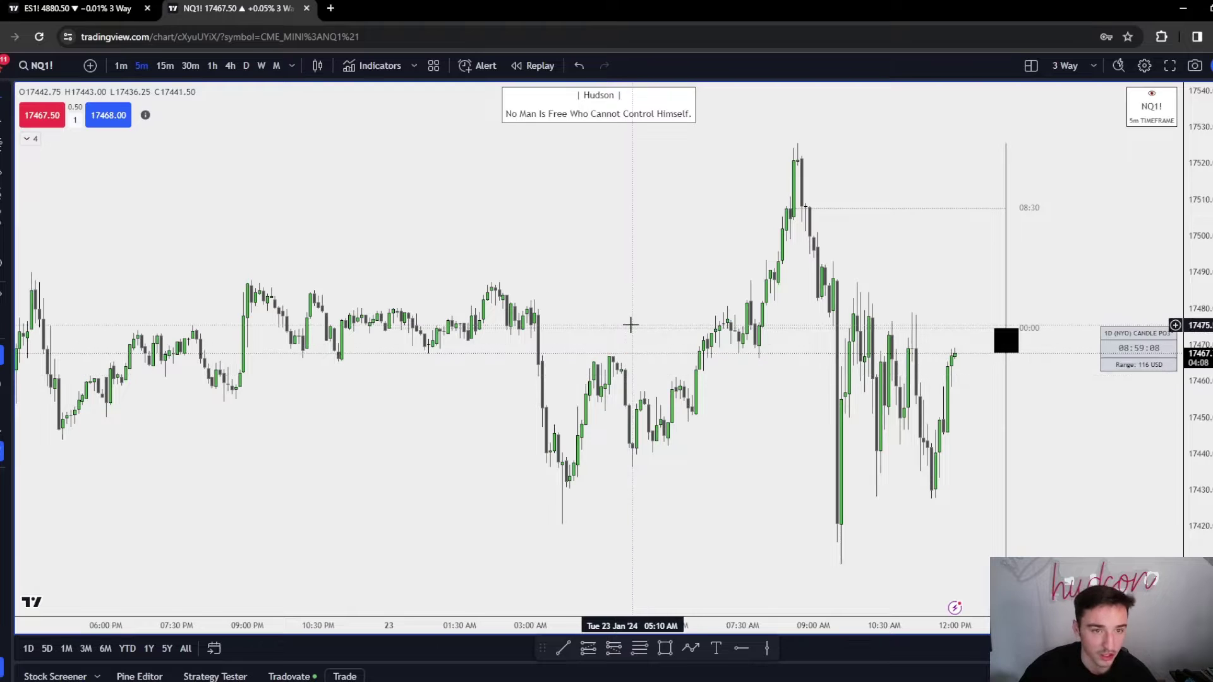
{"action": "scroll", "coordinate": [382, 488], "scroll_direction": "down", "scroll_amount": 5}
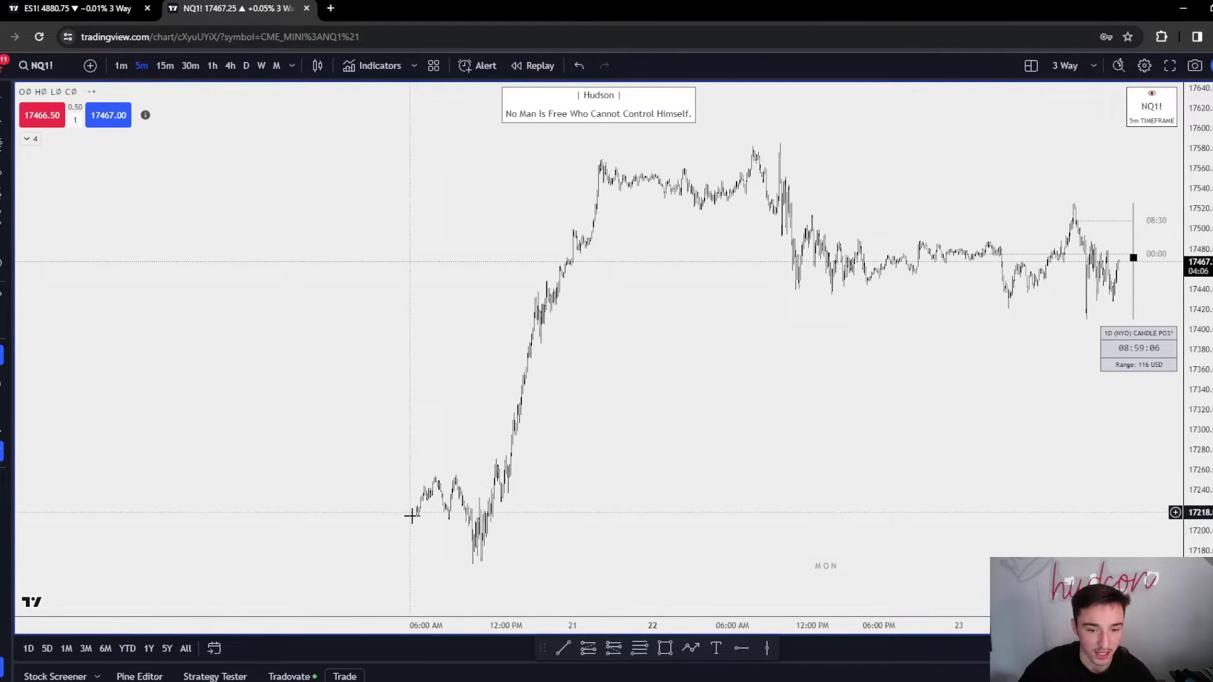
{"action": "scroll", "coordinate": [725, 382], "scroll_direction": "up", "scroll_amount": 5}
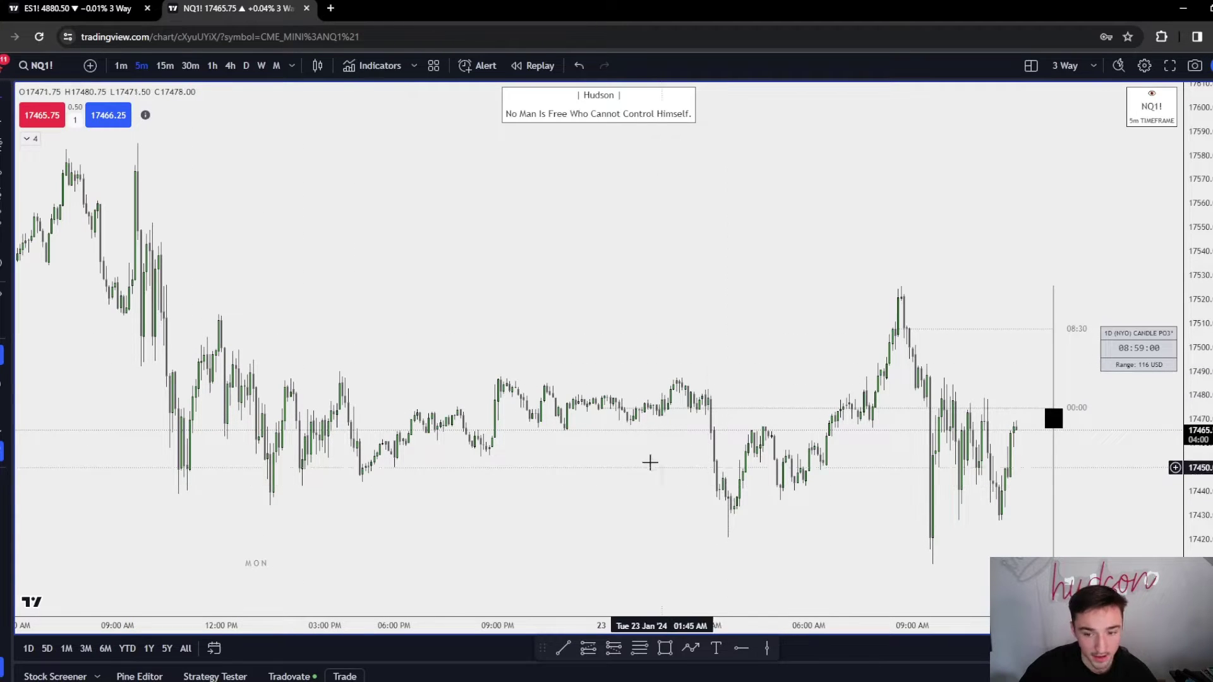
{"action": "scroll", "coordinate": [915, 498], "scroll_direction": "up", "scroll_amount": 2}
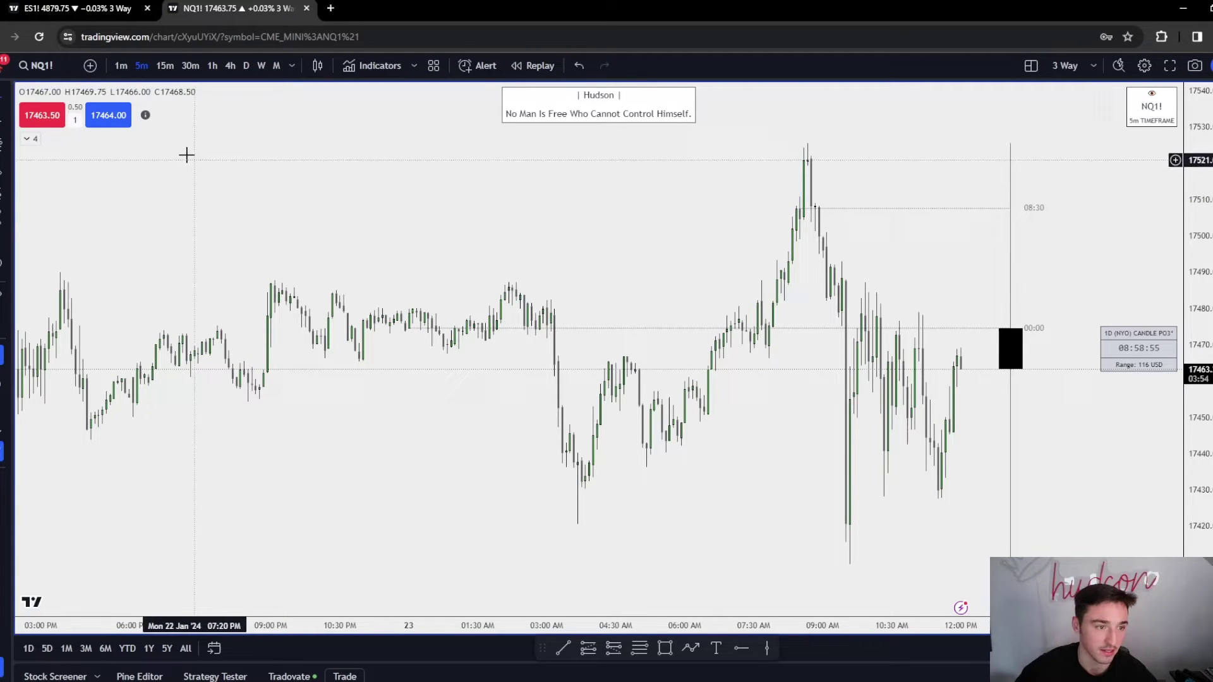
Step: Review and confirm the _Boxes indicator's Asia, London and New York session settings
{"action": "left_click", "coordinate": [374, 65]}
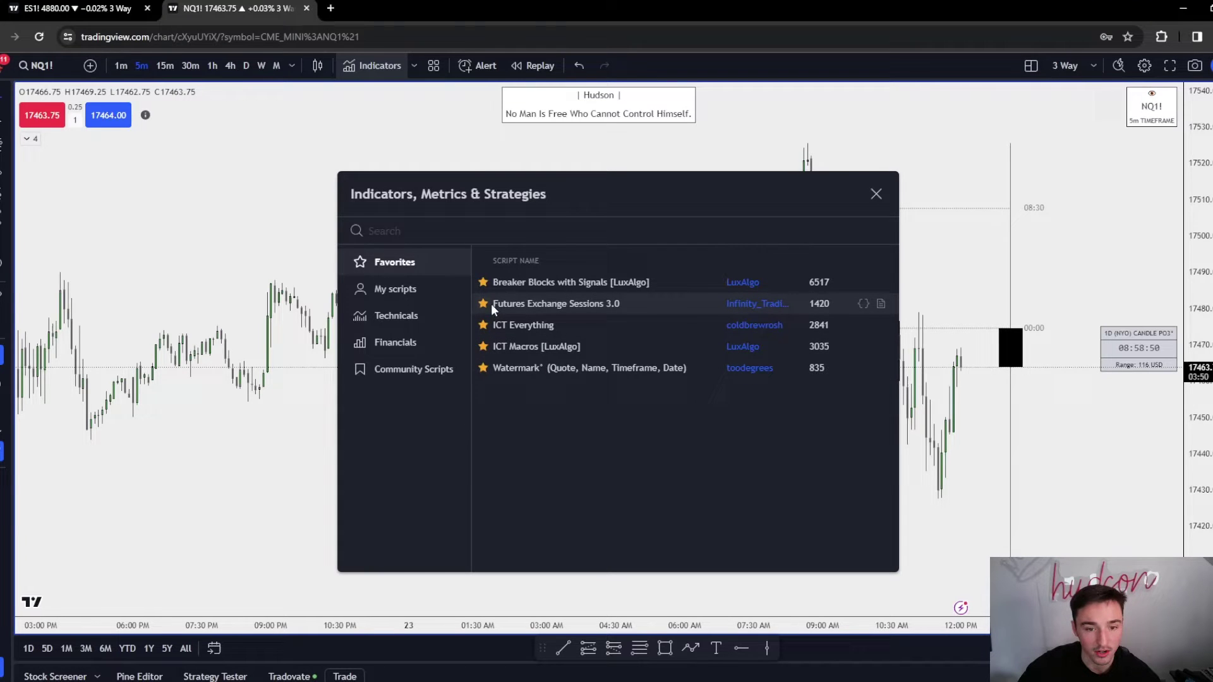
{"action": "left_click", "coordinate": [876, 194]}
{"action": "left_click", "coordinate": [29, 139]}
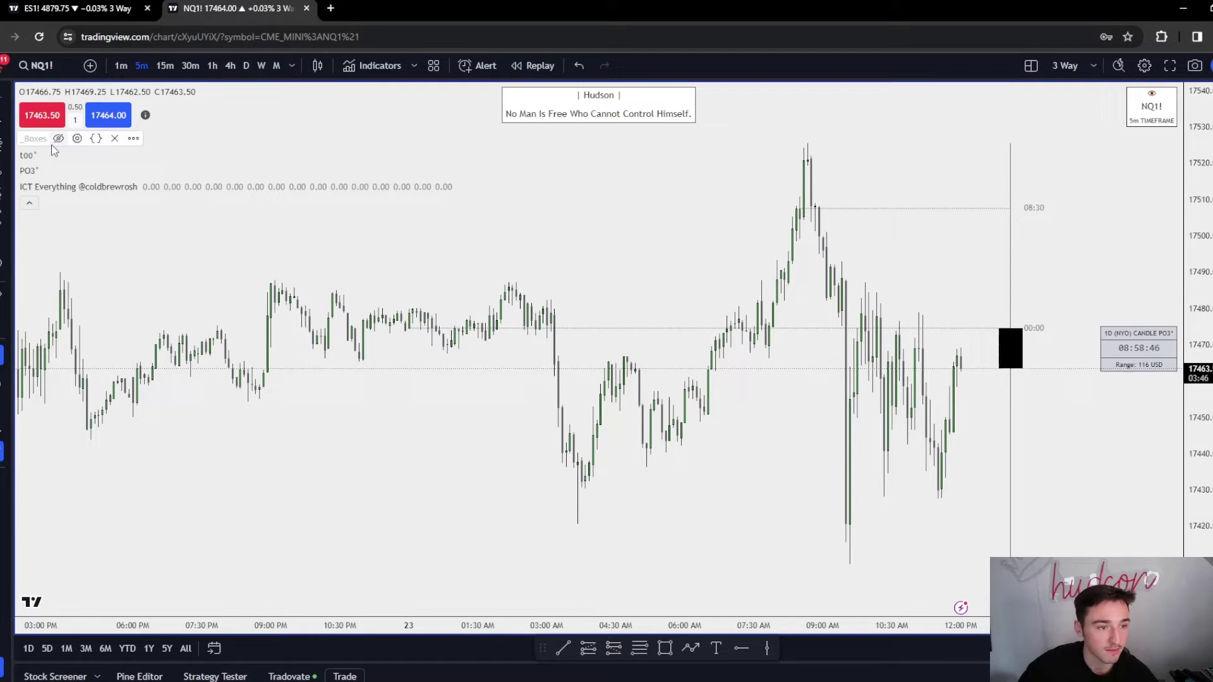
{"action": "left_click", "coordinate": [77, 139]}
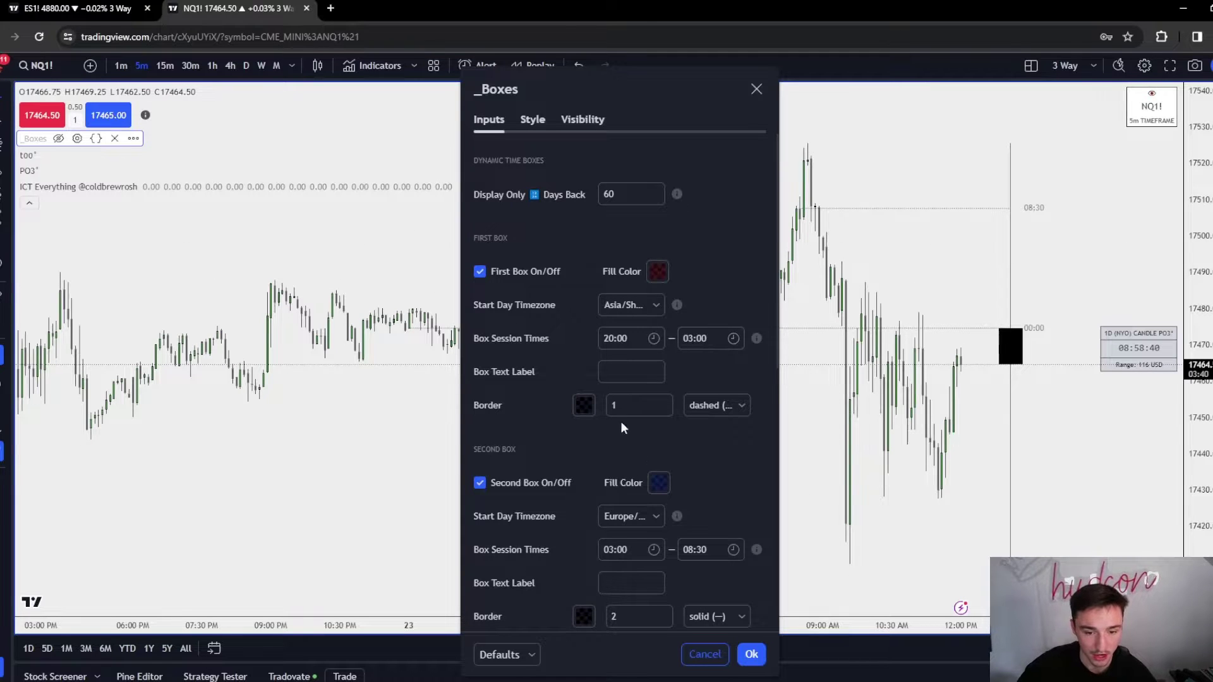
{"action": "scroll", "coordinate": [620, 423], "scroll_direction": "down", "scroll_amount": 6}
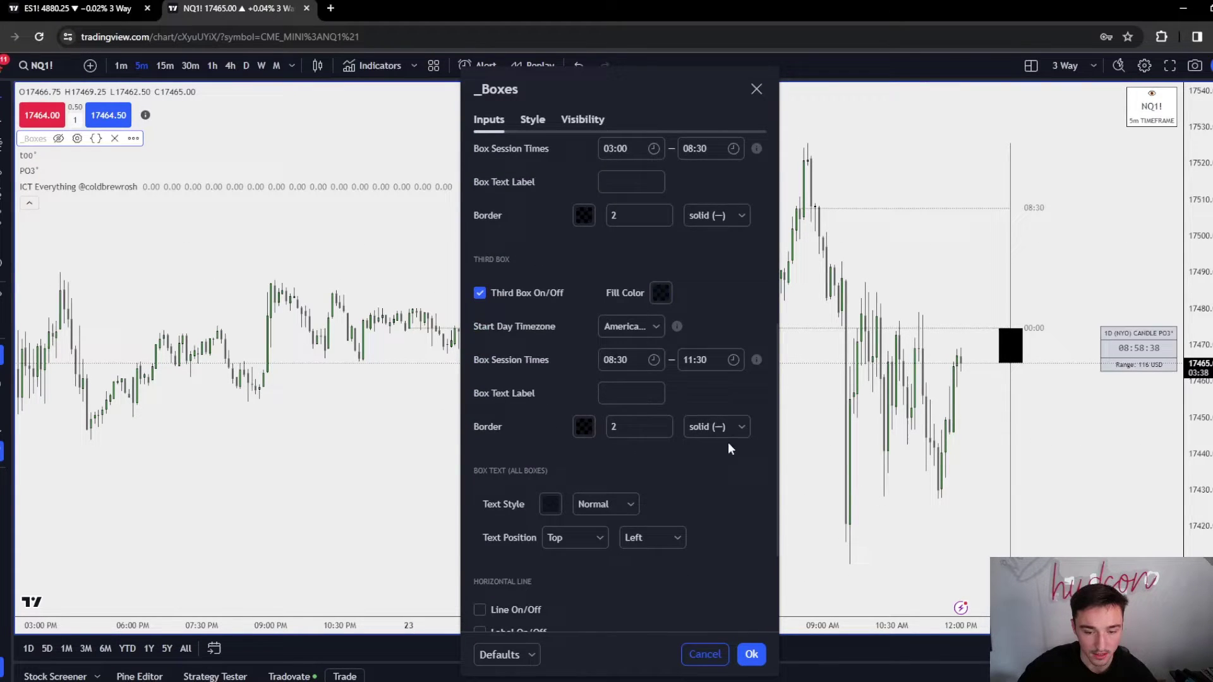
{"action": "scroll", "coordinate": [695, 450], "scroll_direction": "down", "scroll_amount": 2}
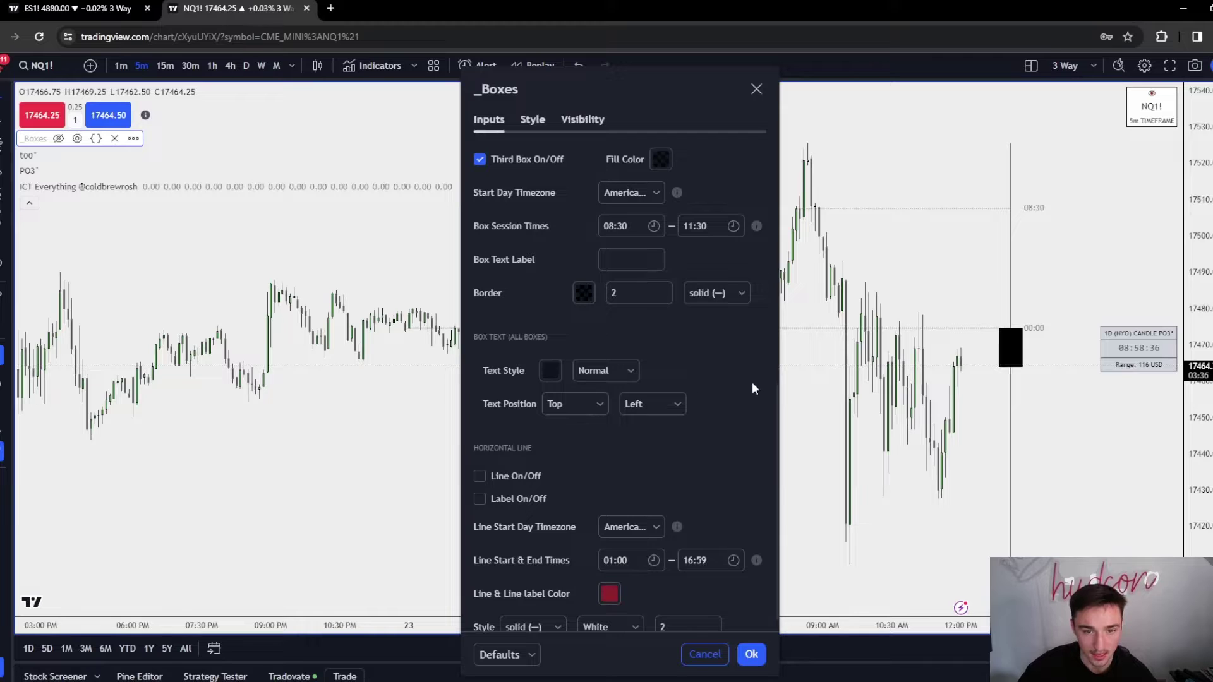
{"action": "scroll", "coordinate": [725, 411], "scroll_direction": "down", "scroll_amount": 1}
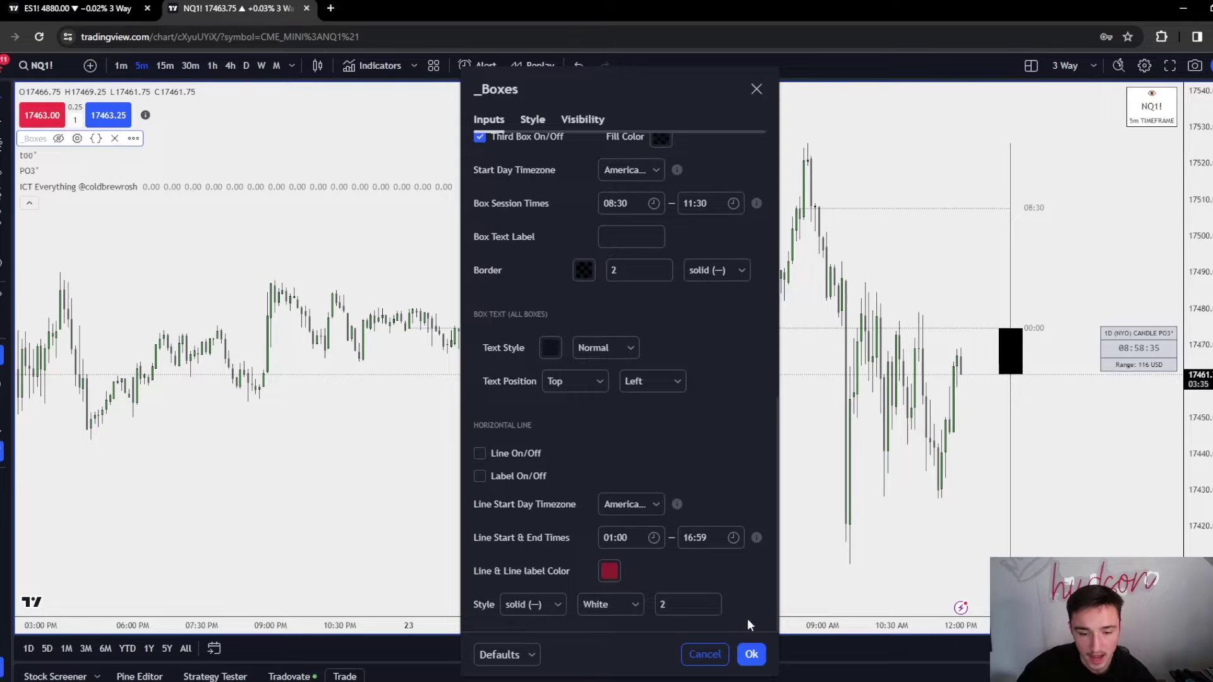
{"action": "left_click", "coordinate": [758, 656]}
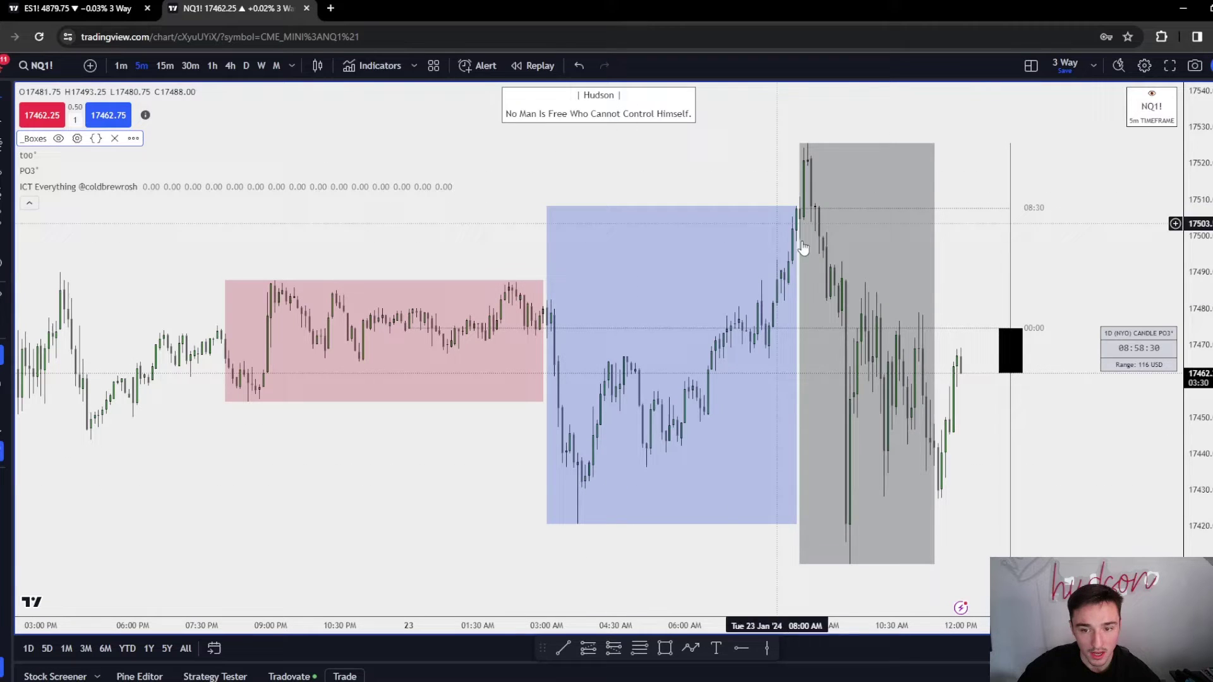
Step: Set the _Boxes Third Box Fill Color to purple for the New York session
{"action": "double_click", "coordinate": [569, 238]}
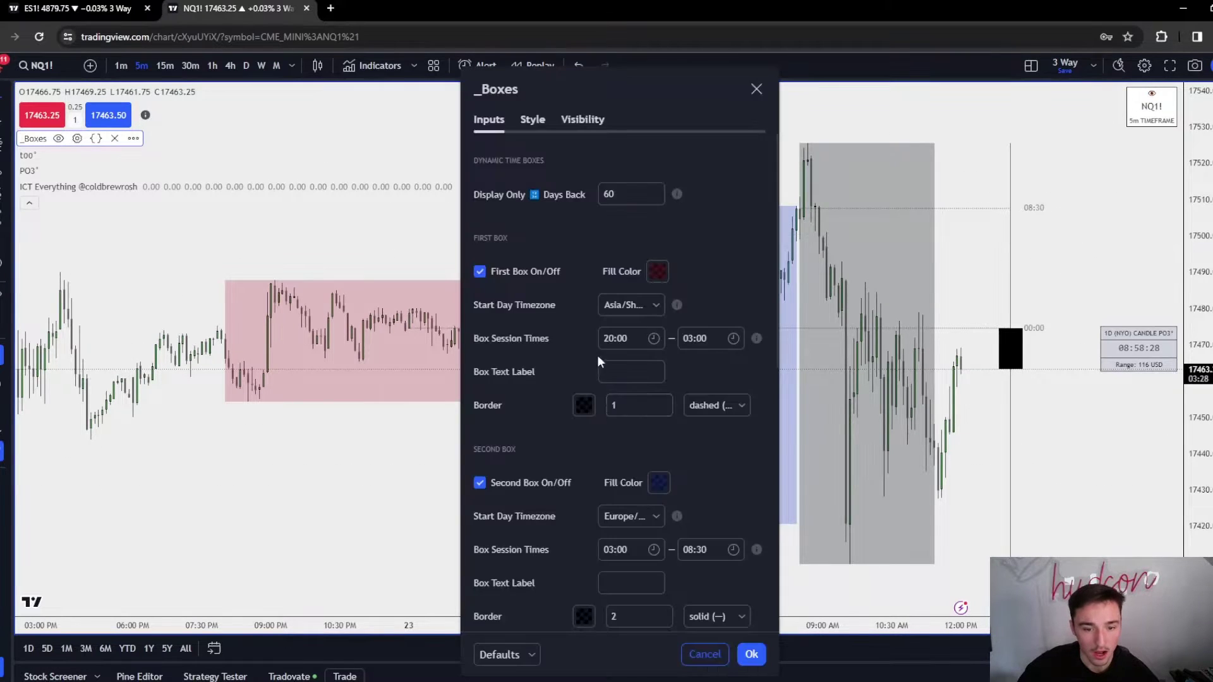
{"action": "scroll", "coordinate": [603, 380], "scroll_direction": "down", "scroll_amount": 5}
{"action": "left_click", "coordinate": [668, 225]}
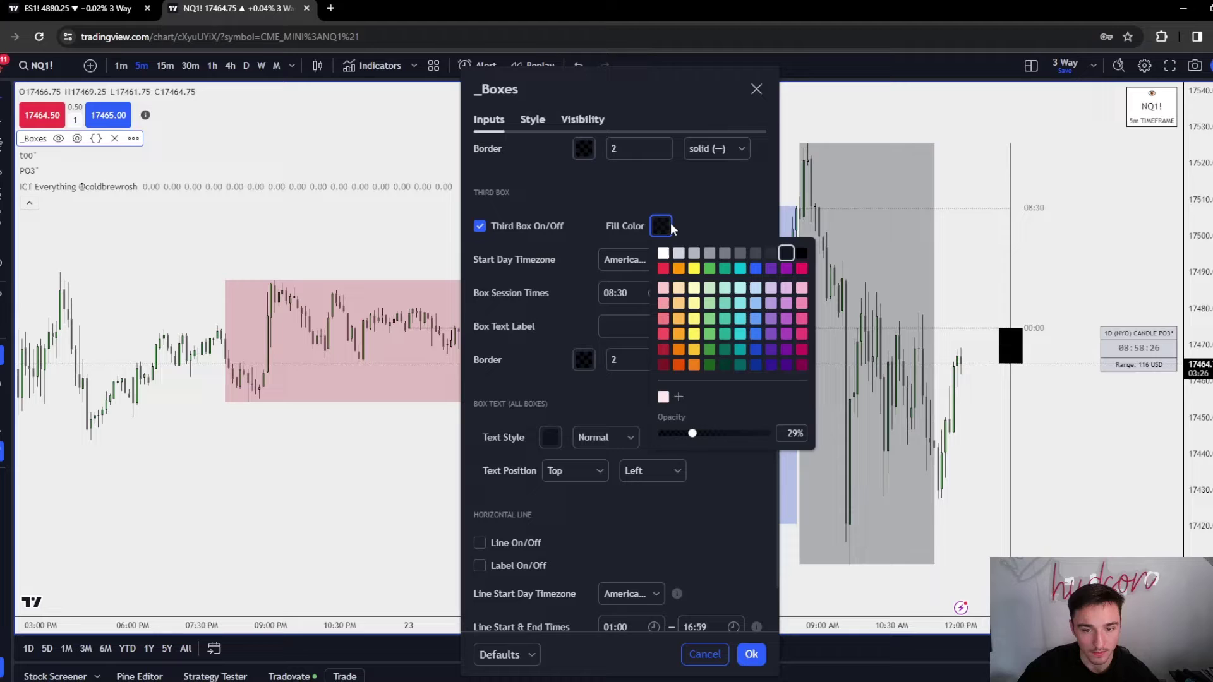
{"action": "left_click", "coordinate": [767, 271]}
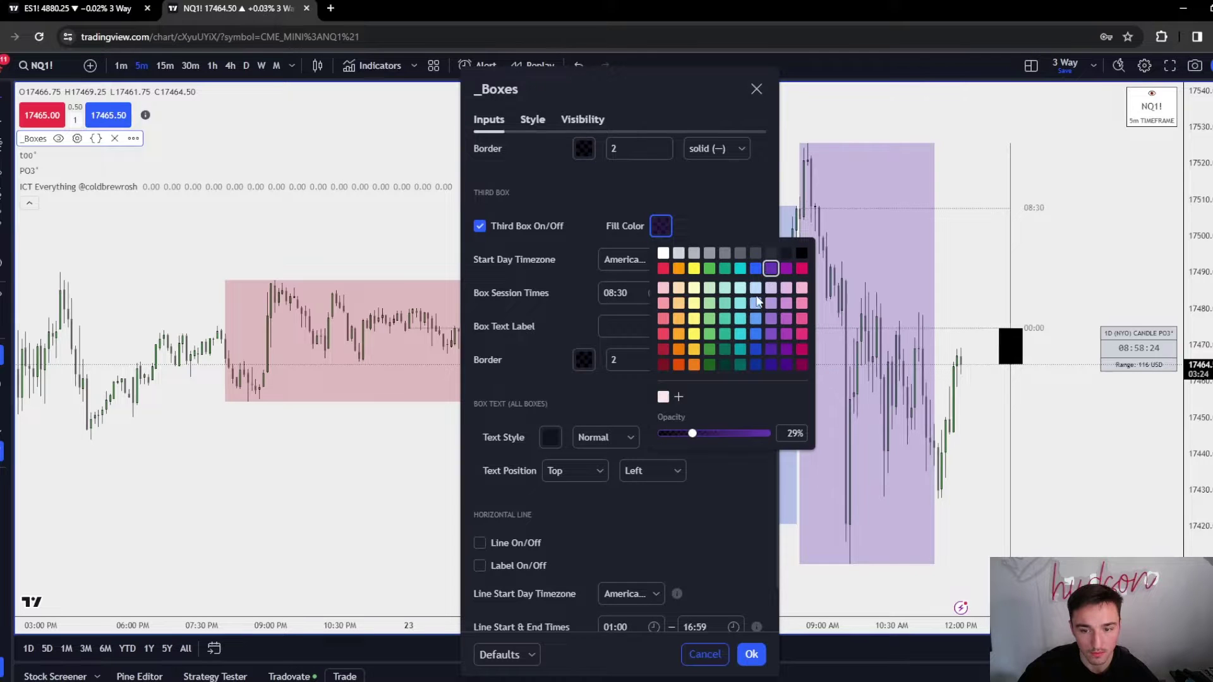
{"action": "left_click", "coordinate": [750, 653]}
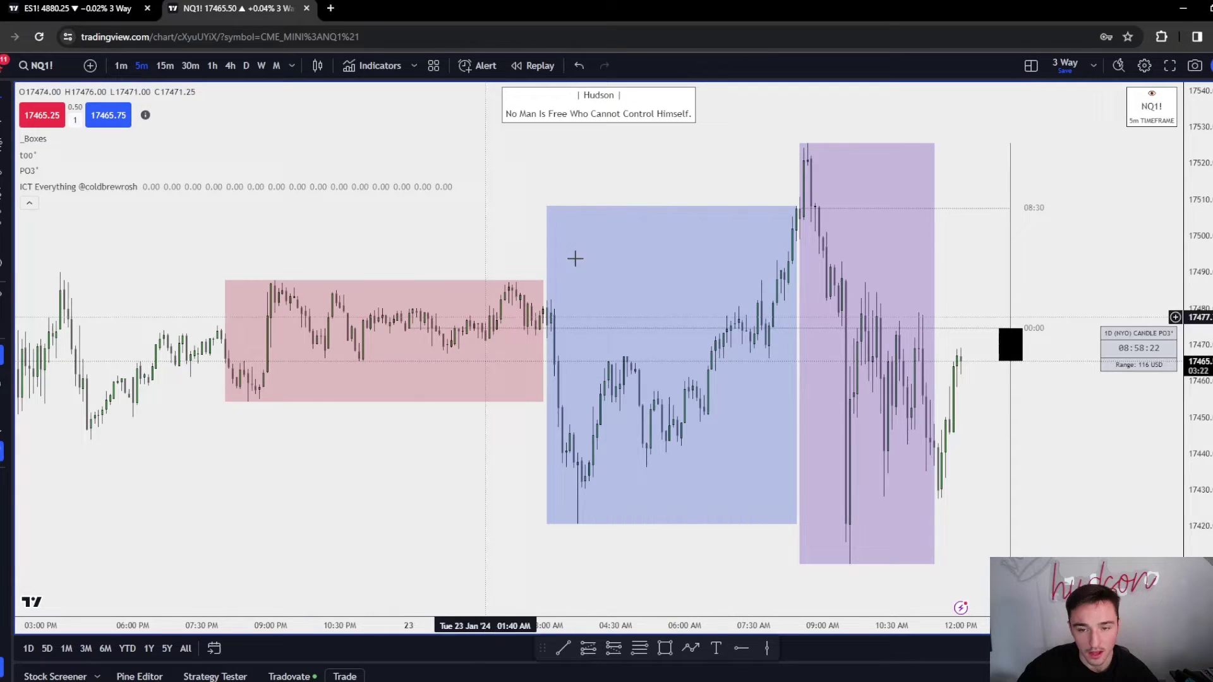
Step: Set the First Box Fill Color to red for a stronger Asia session box
{"action": "double_click", "coordinate": [482, 396]}
{"action": "left_click", "coordinate": [658, 272]}
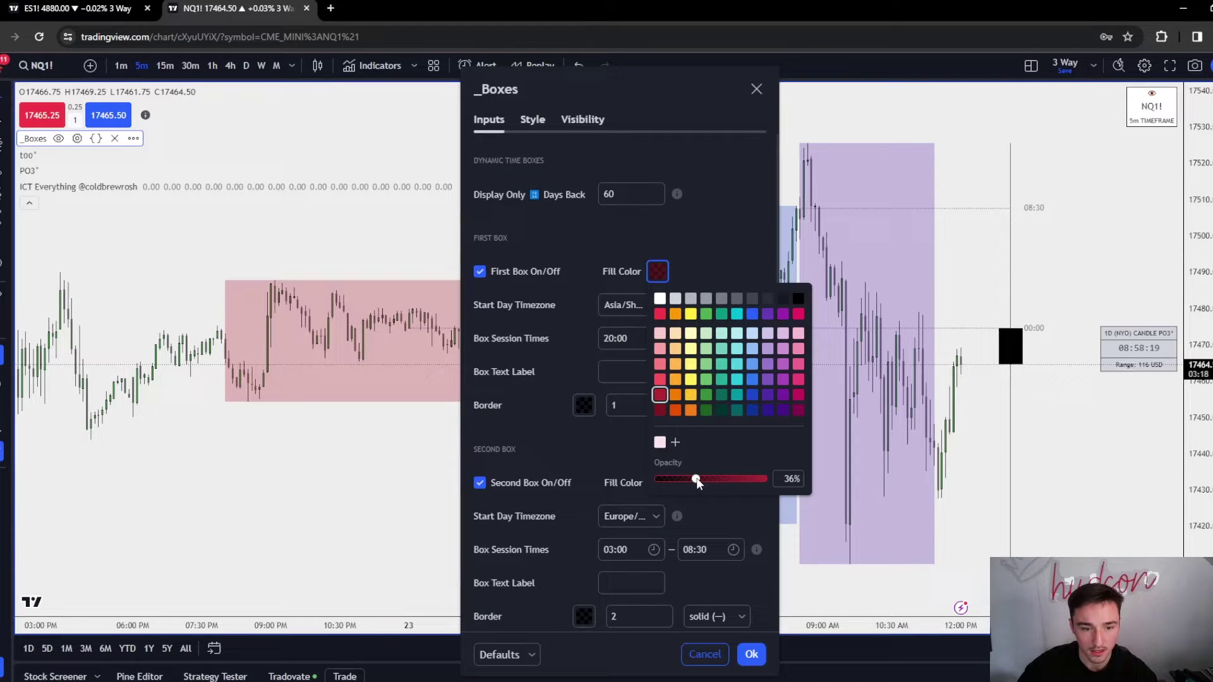
{"action": "left_click", "coordinate": [659, 314]}
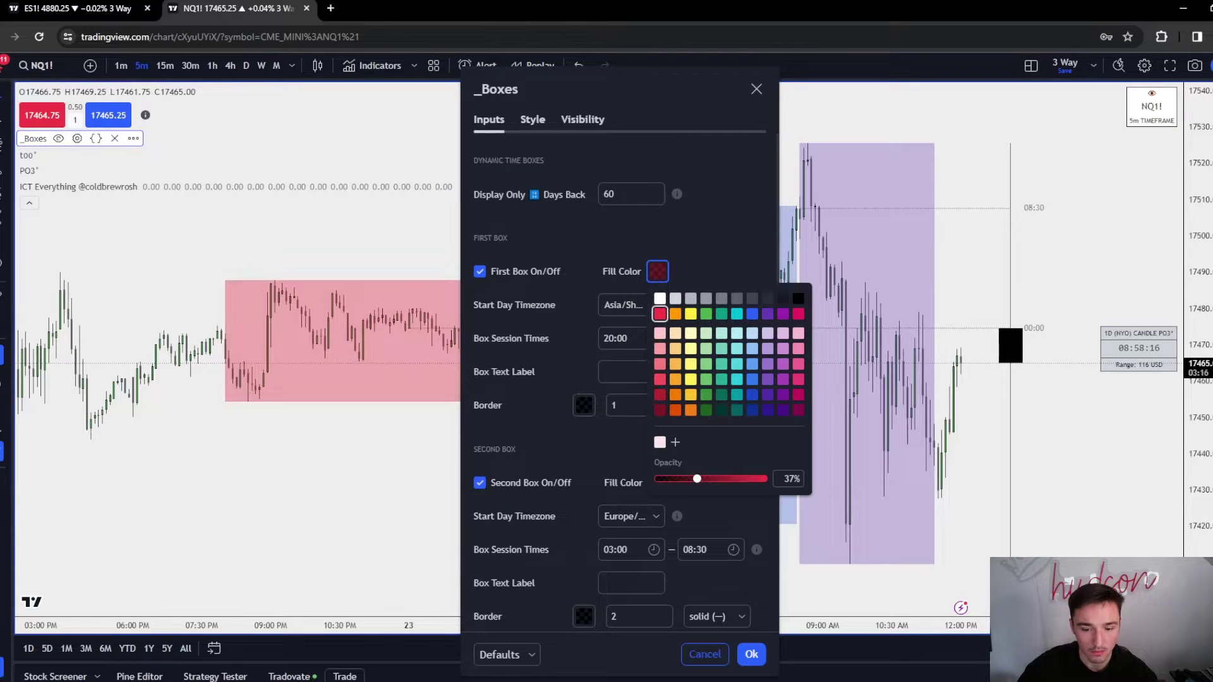
{"action": "left_click", "coordinate": [756, 653]}
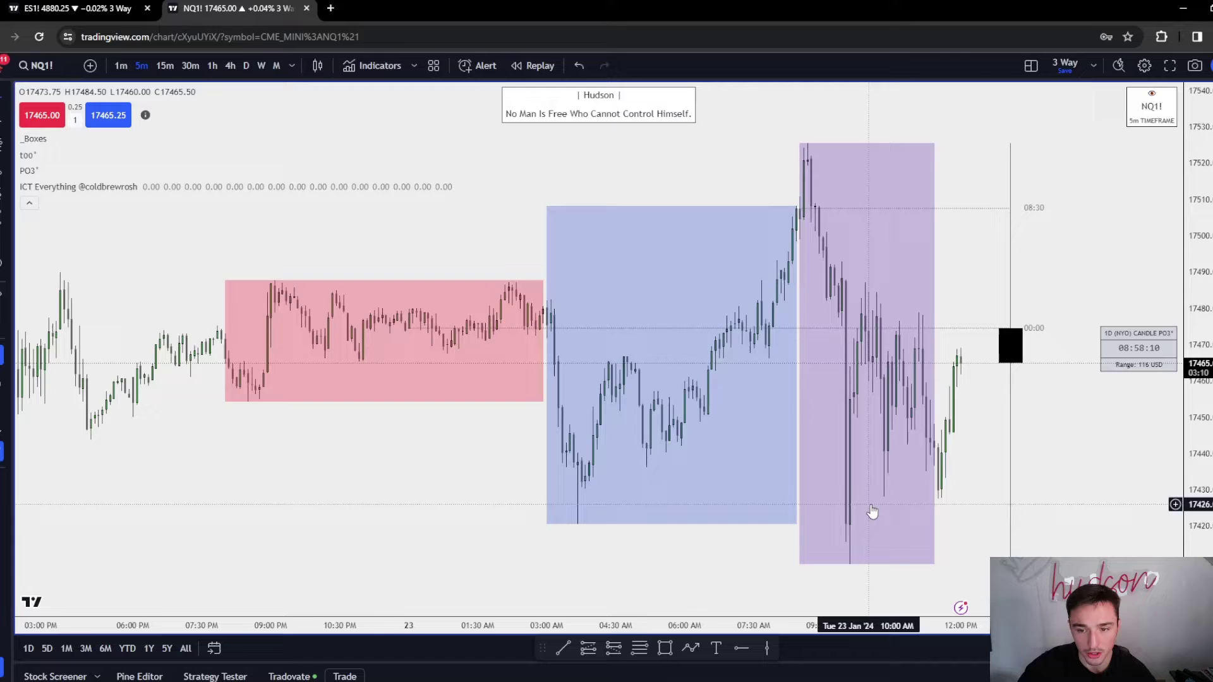
Step: Draw a Sellside Liquidity line along the Asia session box low
{"action": "scroll", "coordinate": [879, 477], "scroll_direction": "up", "scroll_amount": 2}
{"action": "left_click_drag", "start_coordinate": [310, 430], "coordinate": [453, 420]}
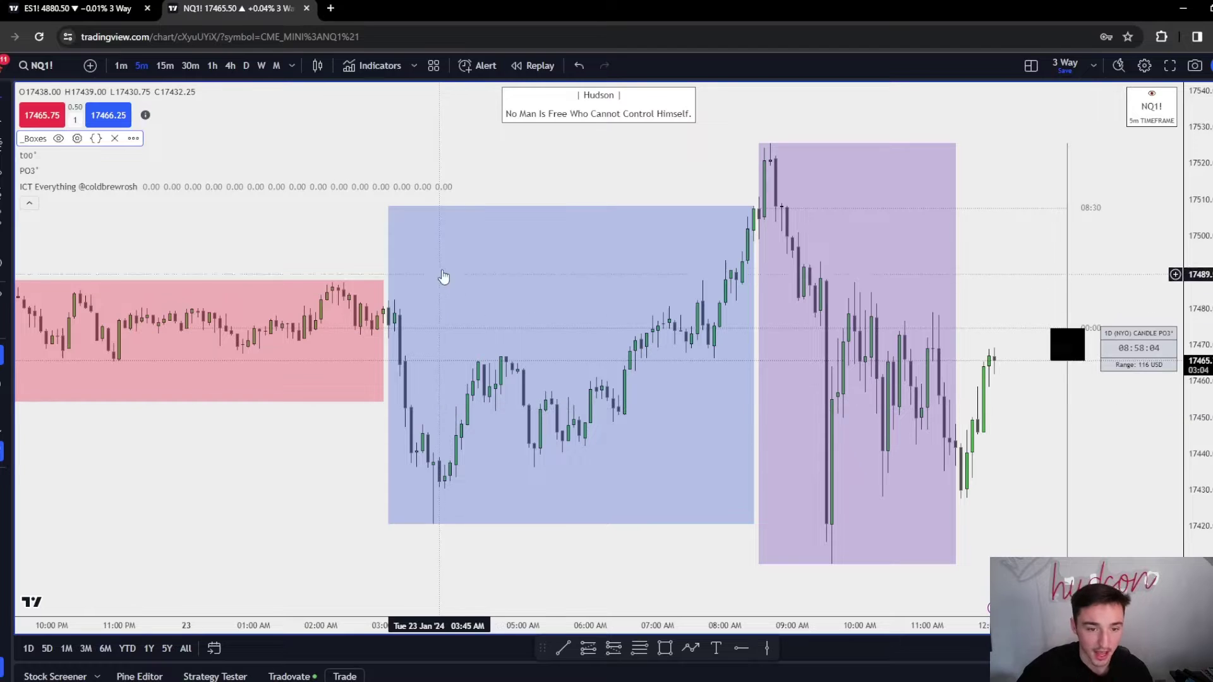
{"action": "left_click", "coordinate": [29, 202]}
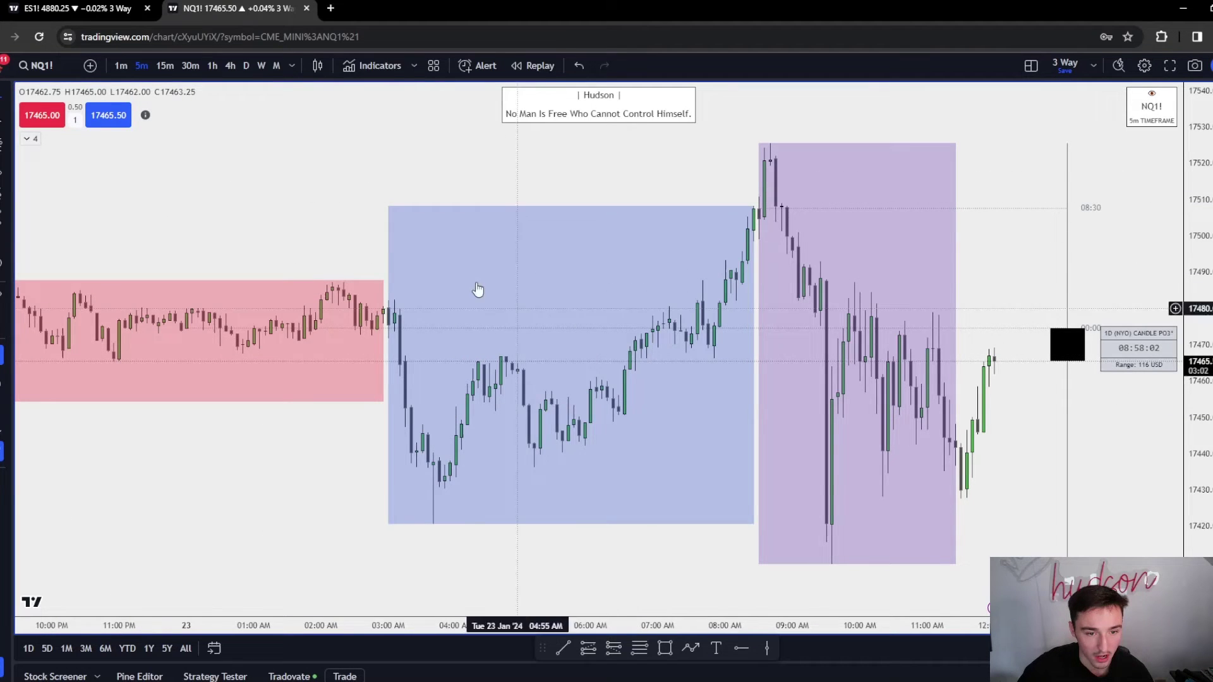
{"action": "scroll", "coordinate": [379, 440], "scroll_direction": "down", "scroll_amount": 2}
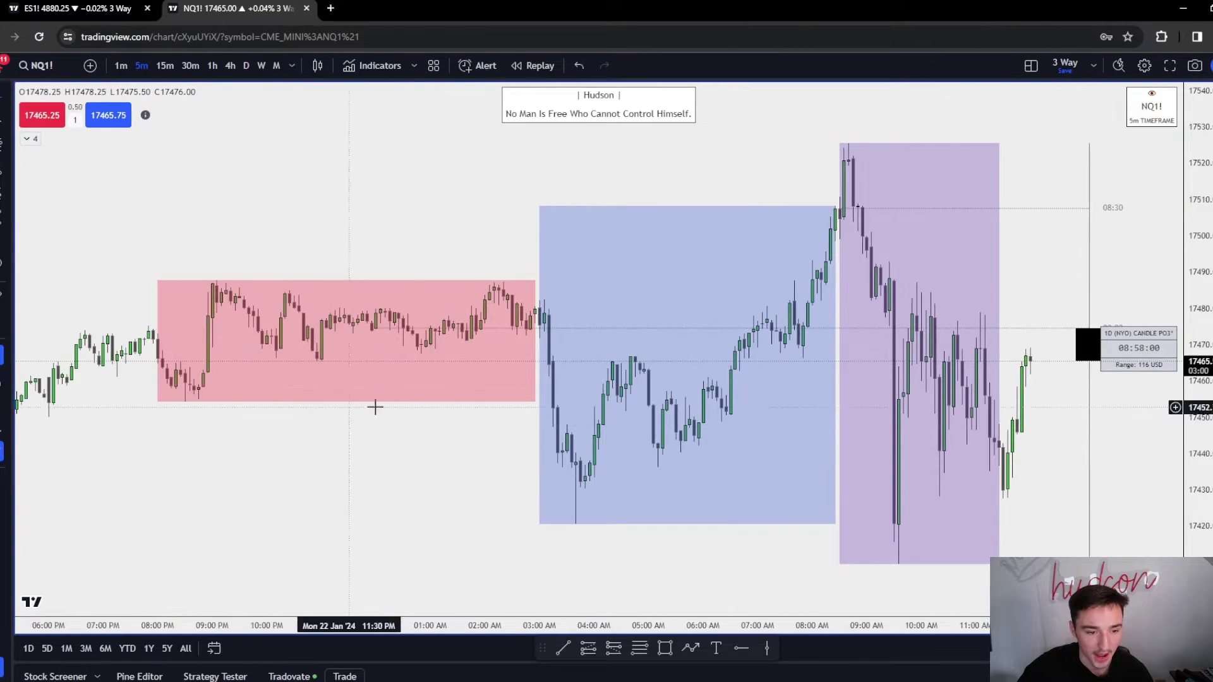
{"action": "left_click", "coordinate": [185, 403]}
{"action": "left_click", "coordinate": [533, 433]}
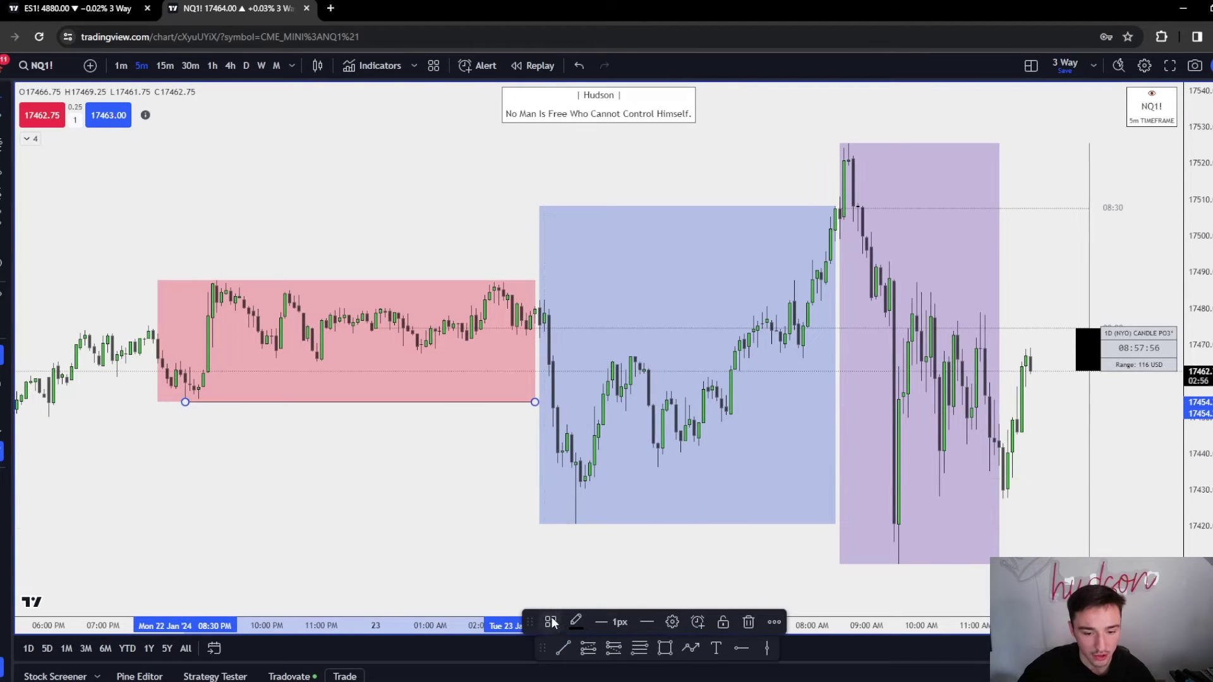
{"action": "left_click", "coordinate": [551, 622]}
{"action": "left_click", "coordinate": [568, 652]}
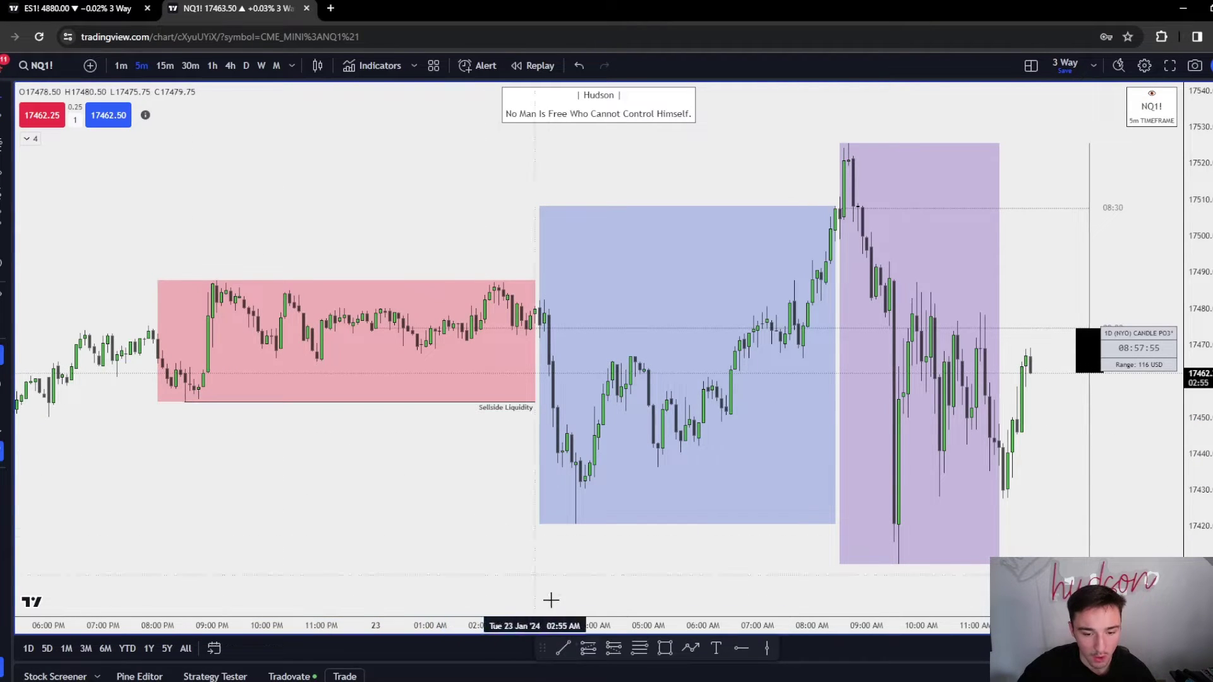
Step: Draw a line along the Asia box high using the Buy Side Liquidity template
{"action": "left_click", "coordinate": [215, 272]}
{"action": "left_click", "coordinate": [537, 301]}
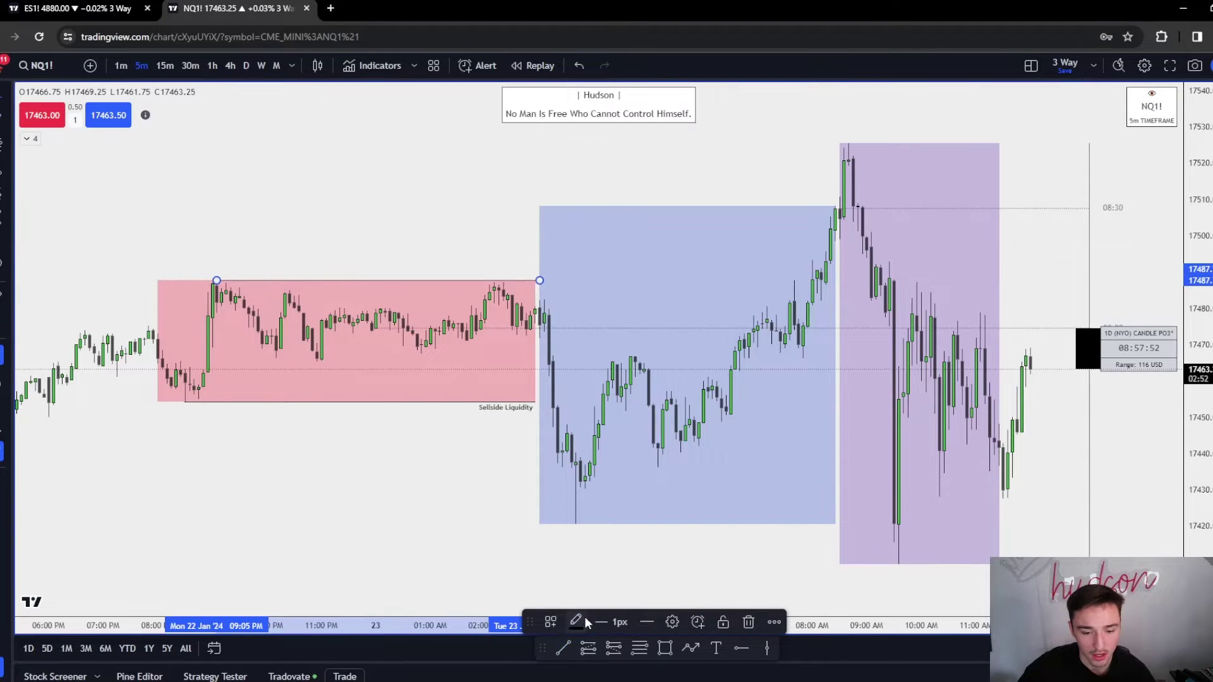
{"action": "left_click", "coordinate": [550, 622]}
{"action": "left_click", "coordinate": [559, 611]}
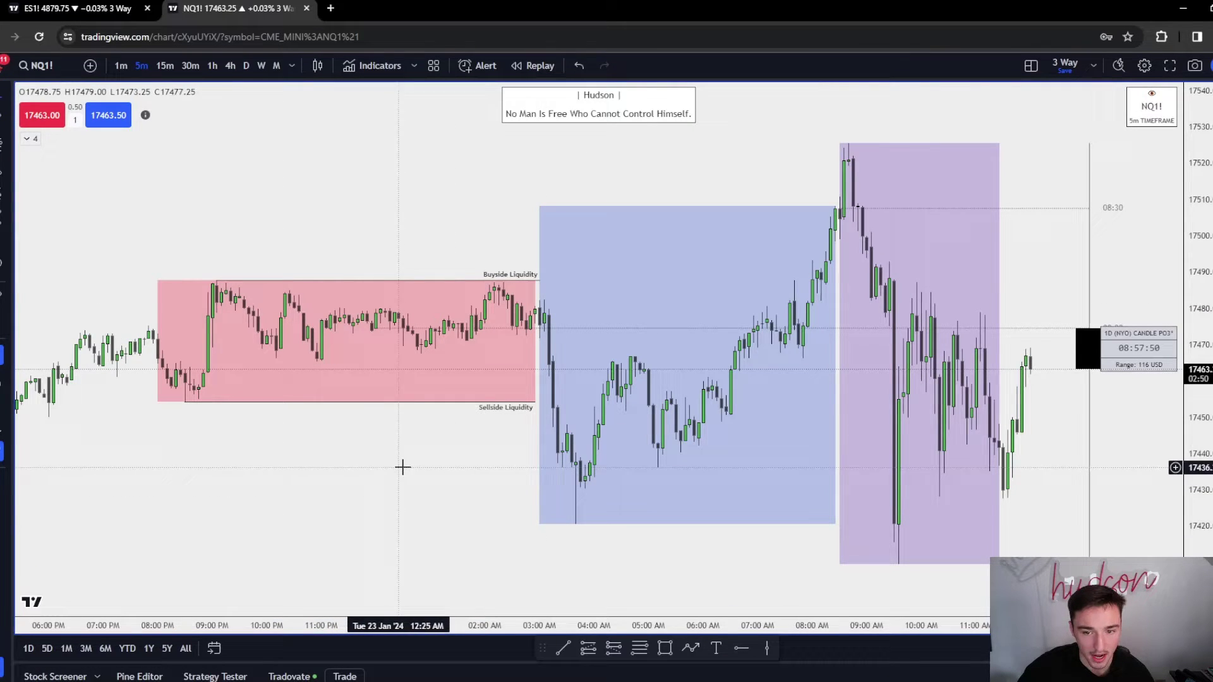
Step: Briefly view hourly candles, then return to 5-minute candles and adjust the zoom
{"action": "left_click", "coordinate": [213, 65]}
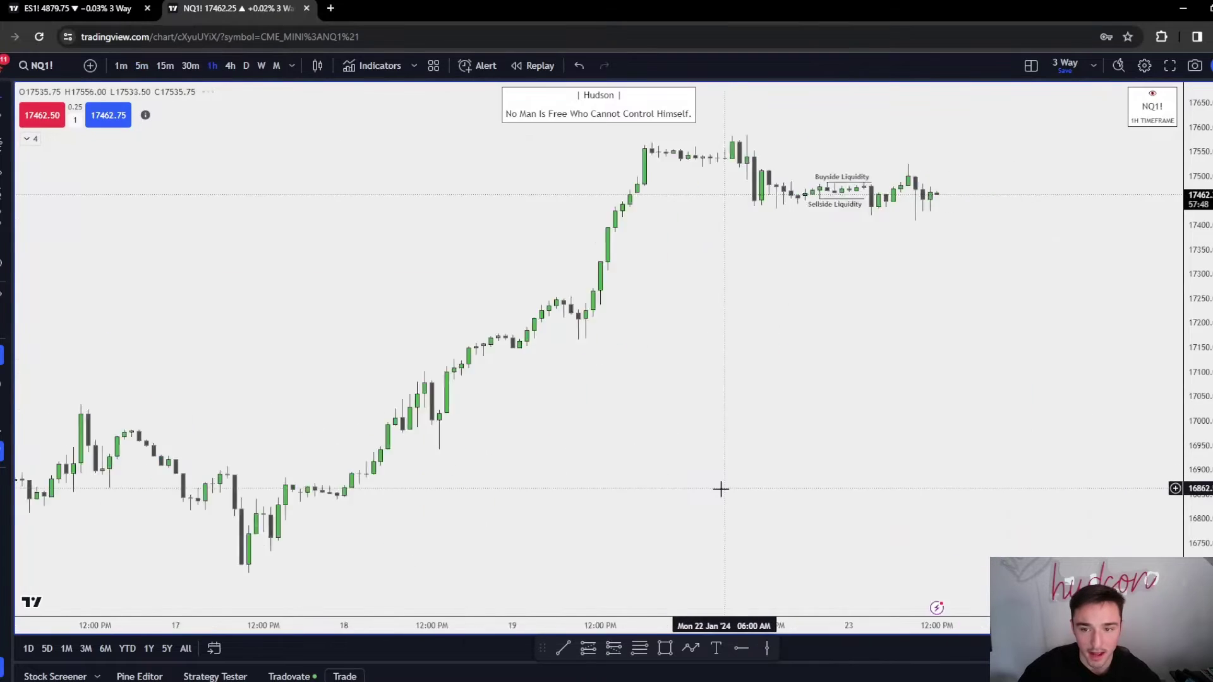
{"action": "scroll", "coordinate": [701, 361], "scroll_direction": "up", "scroll_amount": 5}
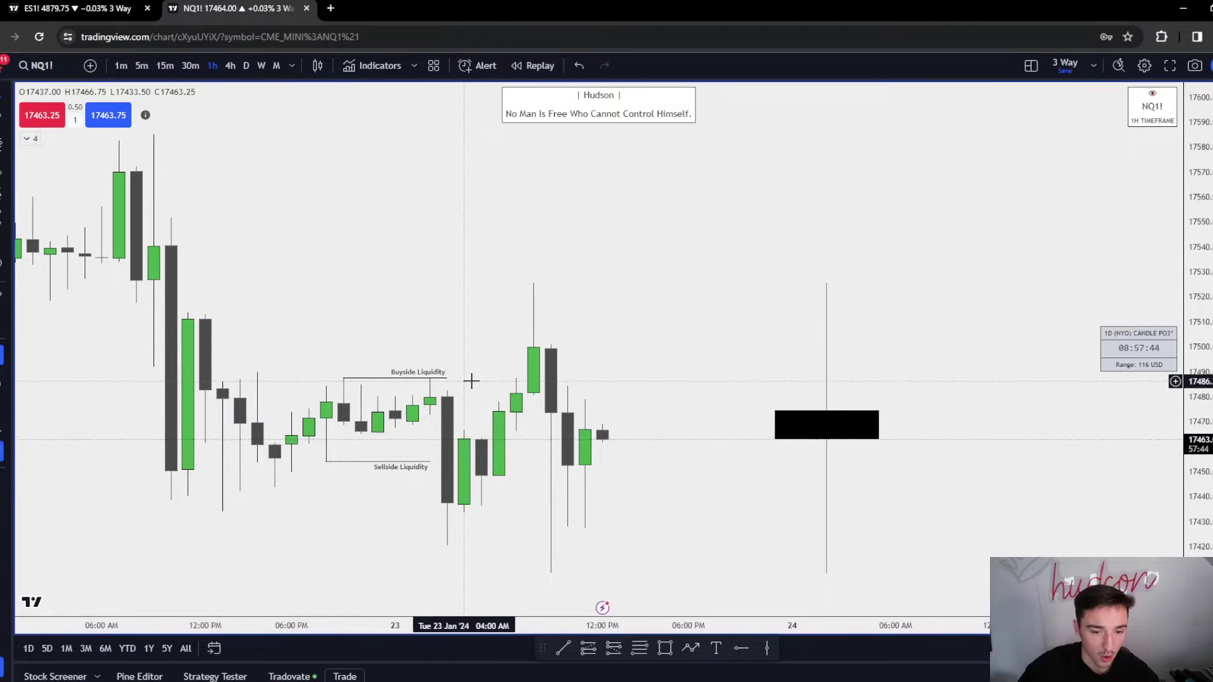
{"action": "left_click", "coordinate": [144, 64]}
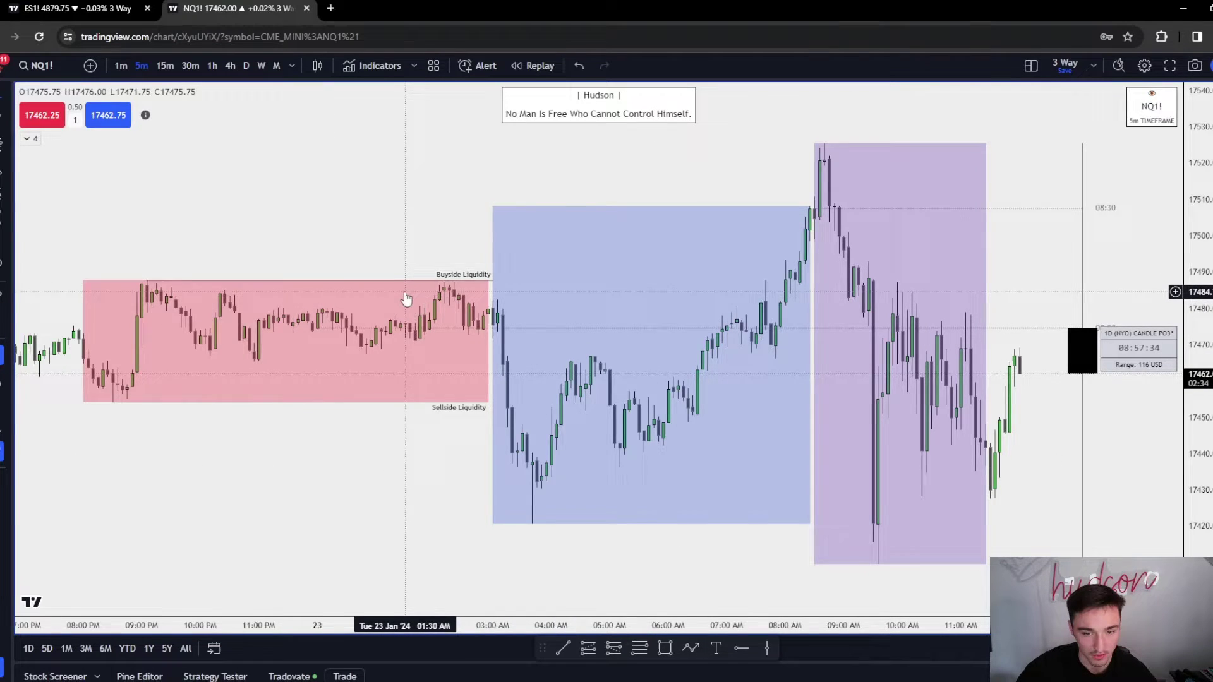
{"action": "scroll", "coordinate": [406, 299], "scroll_direction": "down", "scroll_amount": 1}
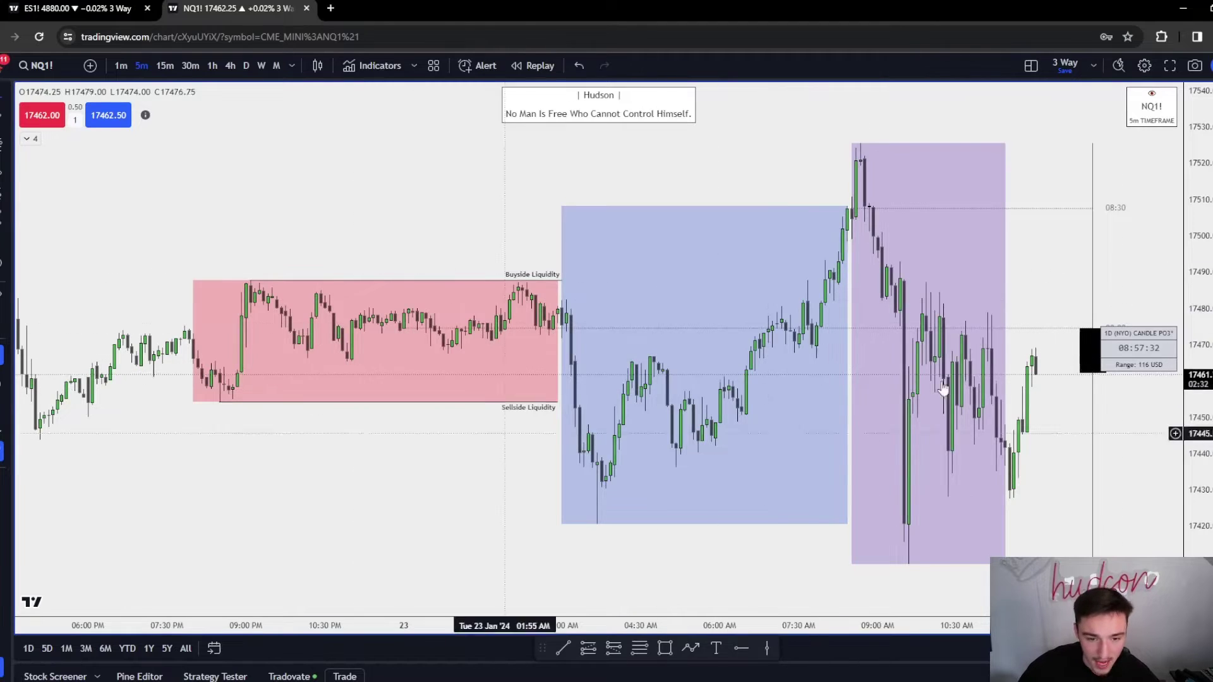
{"action": "scroll", "coordinate": [886, 434], "scroll_direction": "up", "scroll_amount": 1}
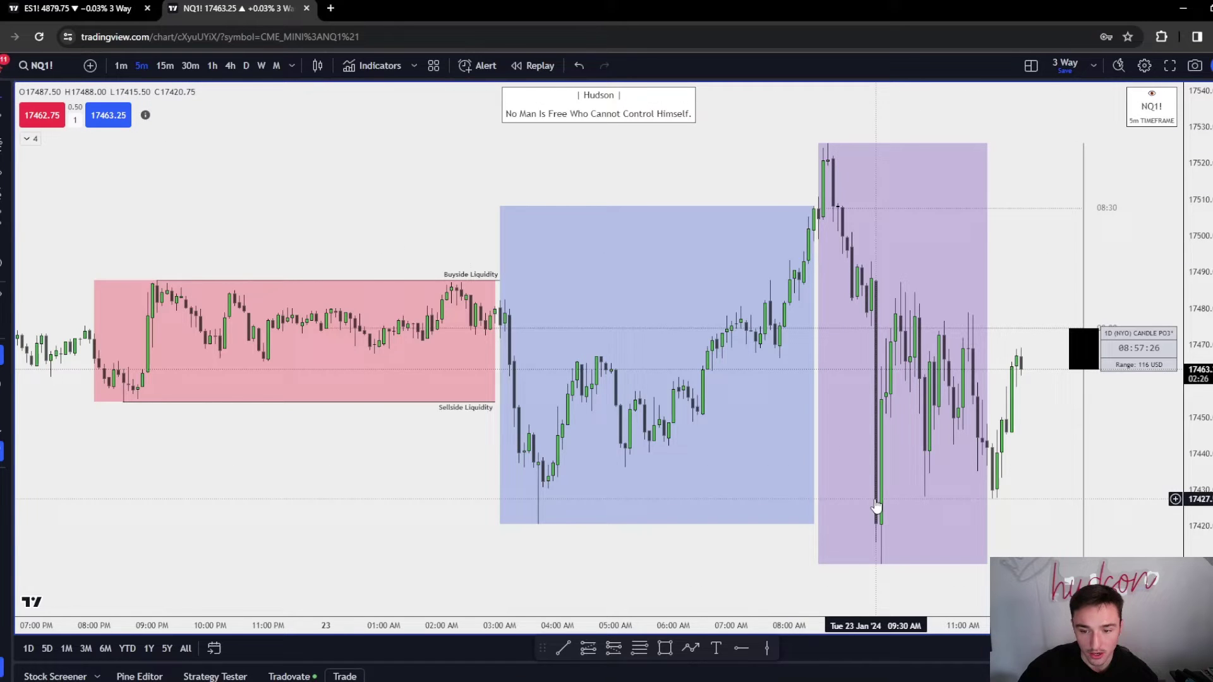
{"action": "left_click", "coordinate": [131, 3]}
{"action": "right_click", "coordinate": [770, 292]}
{"action": "left_click", "coordinate": [789, 298]}
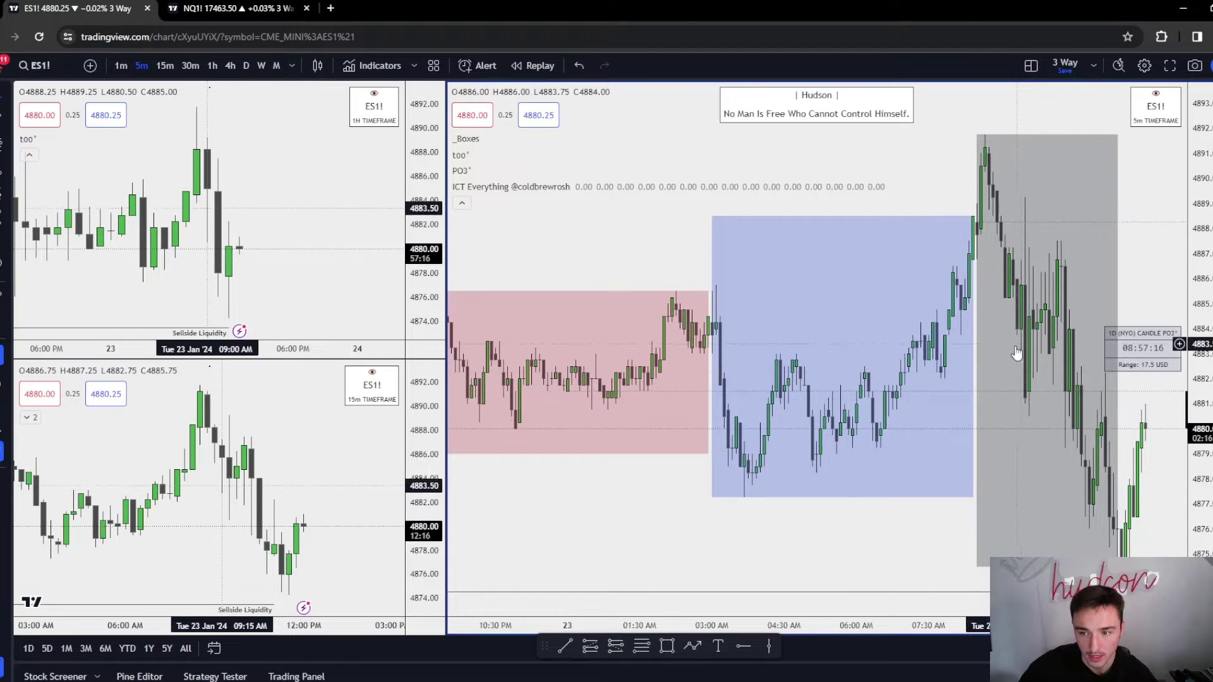
{"action": "left_click", "coordinate": [211, 65]}
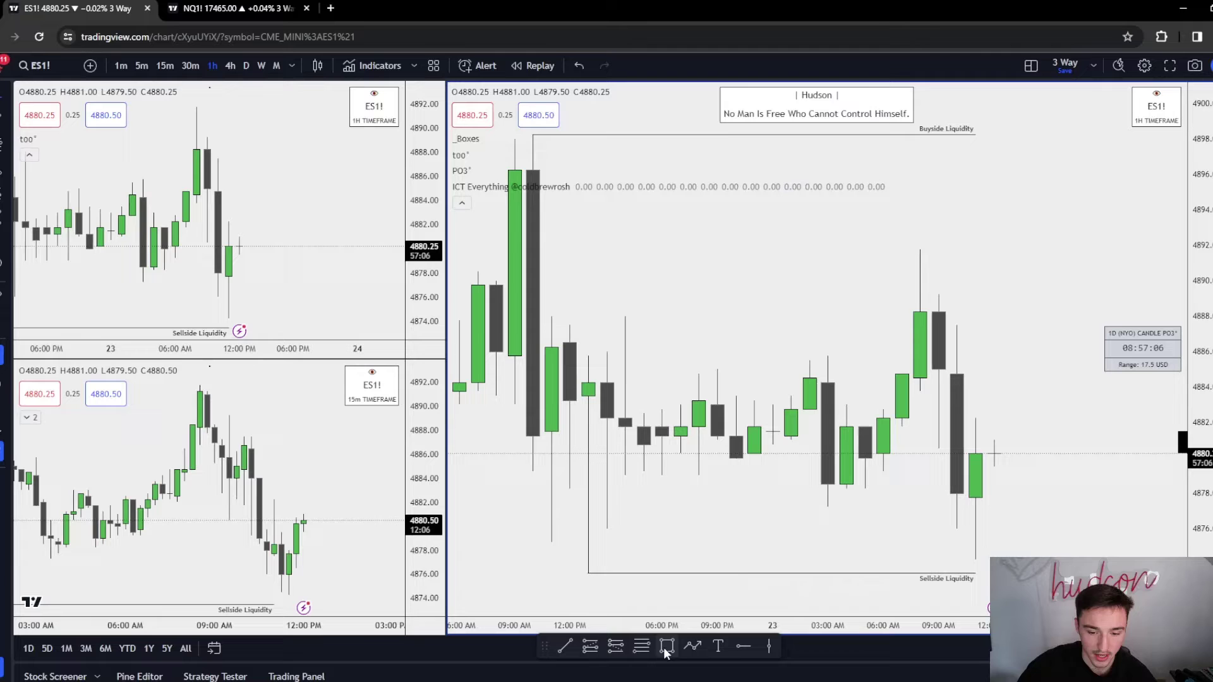
{"action": "left_click", "coordinate": [809, 394]}
{"action": "left_click_drag", "start_coordinate": [809, 394], "coordinate": [1012, 395]}
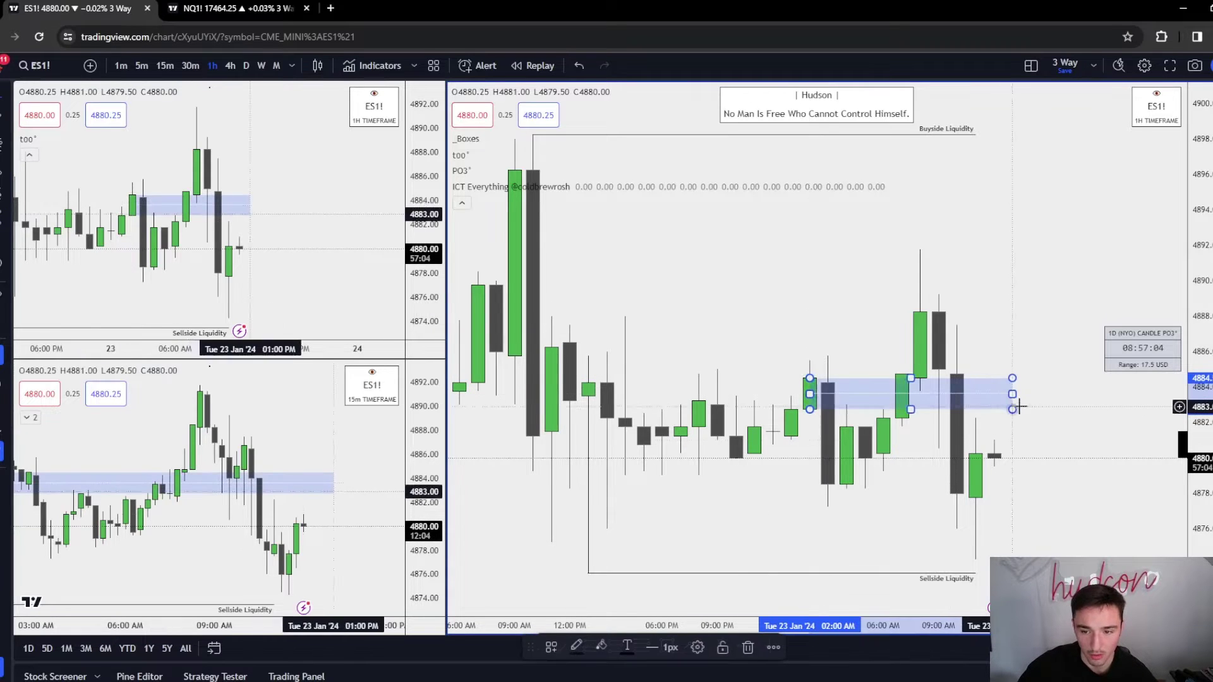
{"action": "left_click", "coordinate": [548, 651]}
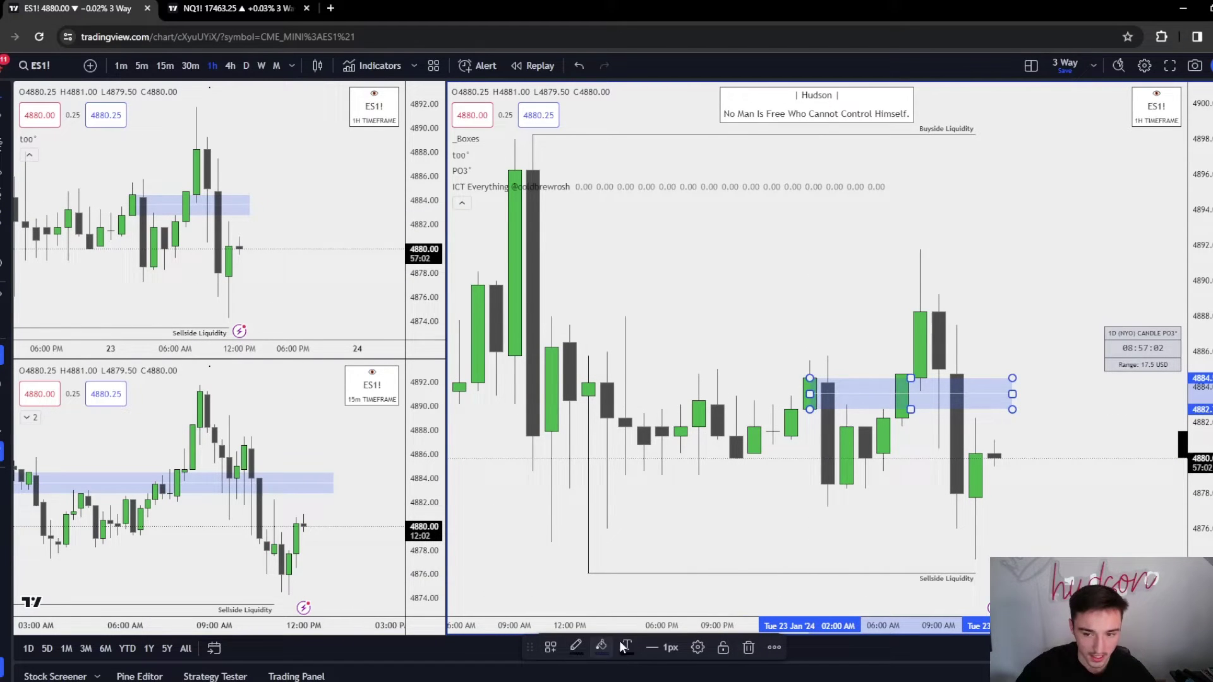
{"action": "key", "text": "Delete"}
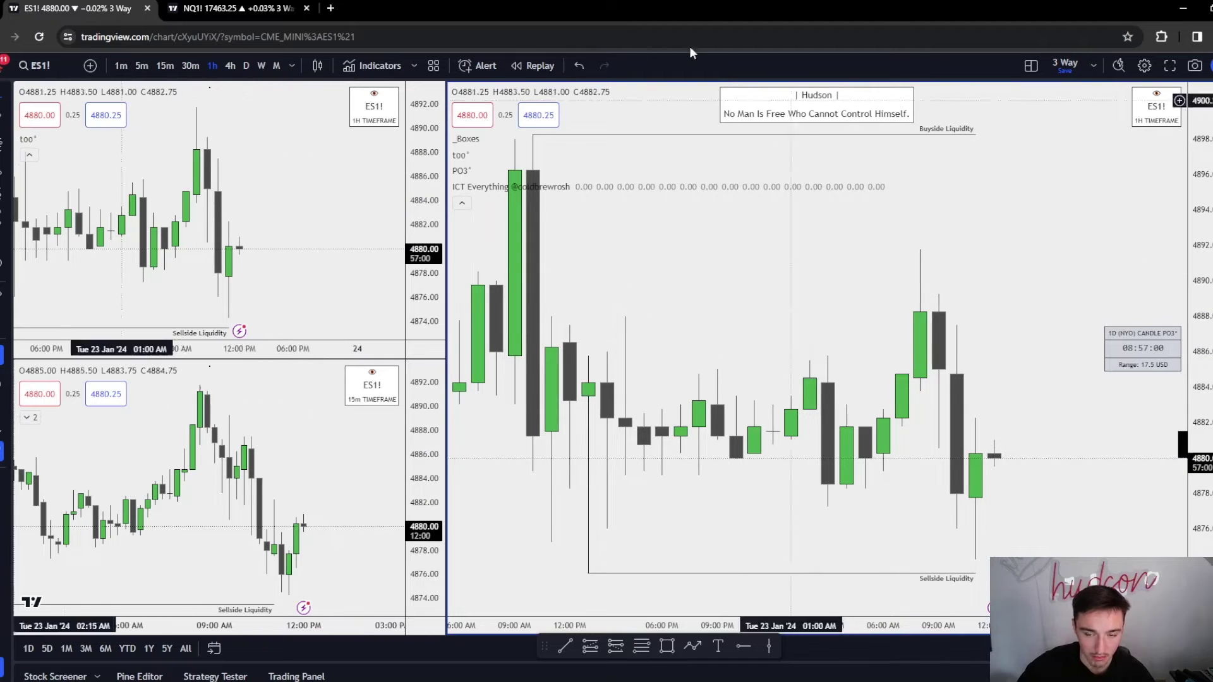
{"action": "left_click", "coordinate": [163, 66]}
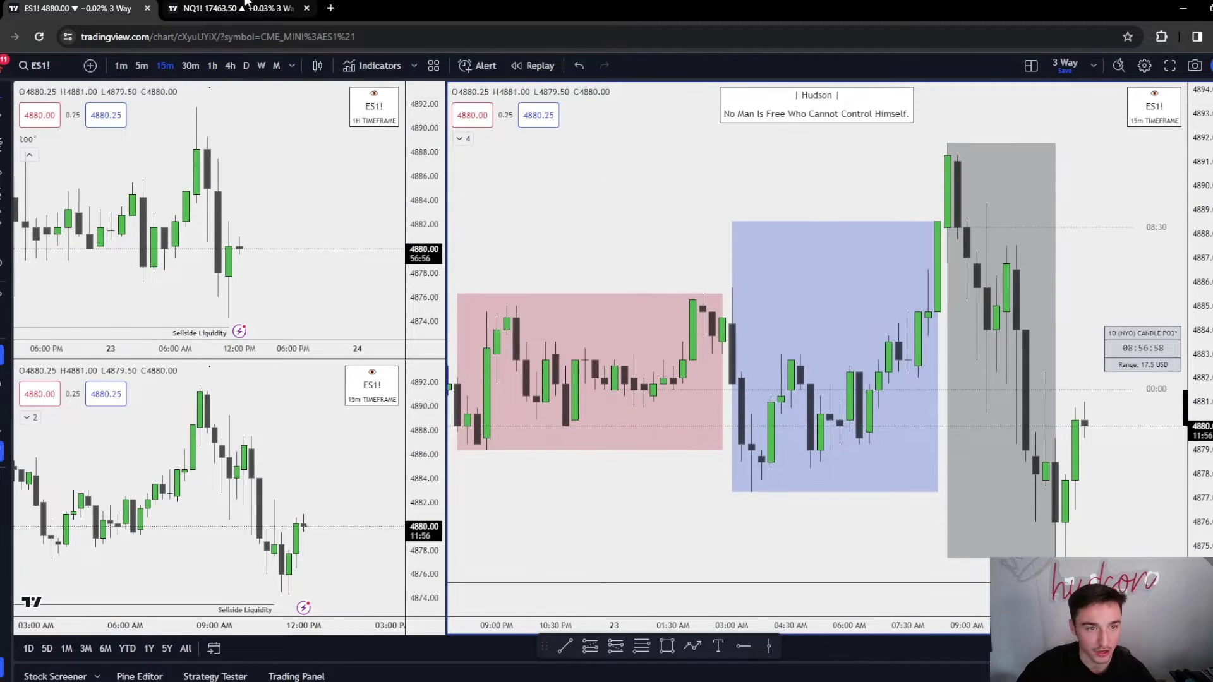
{"action": "key", "text": "ctrl+Tab"}
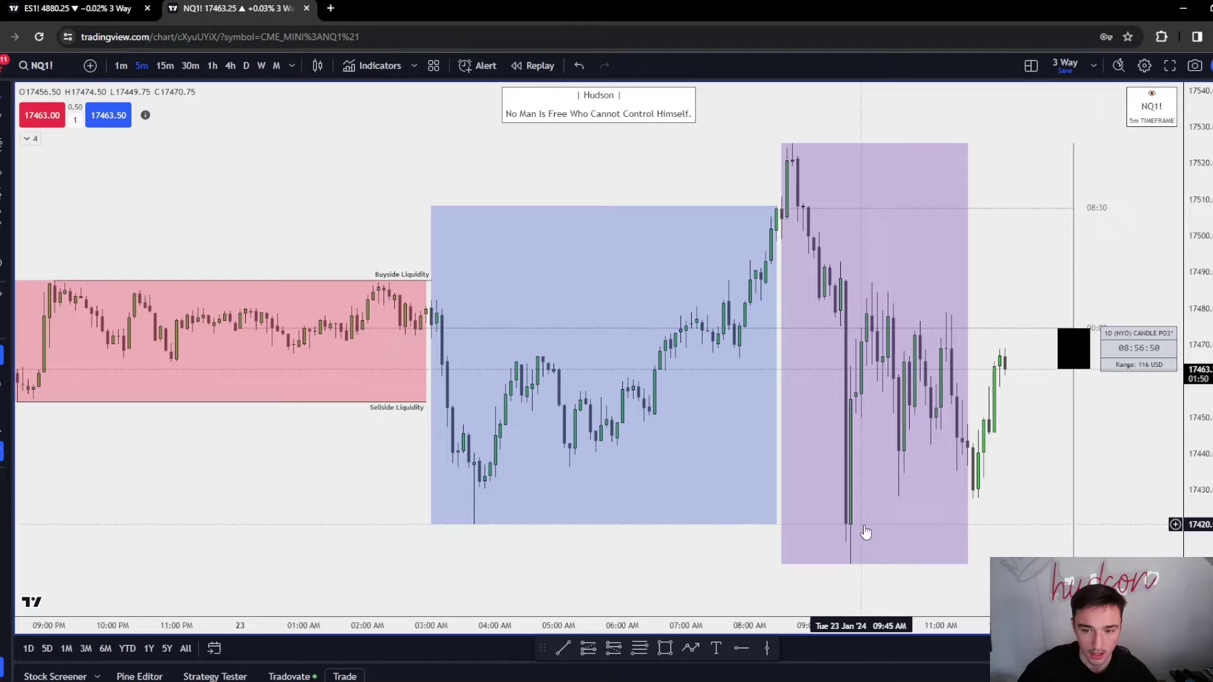
Step: Pan to the London session and draw a line along the blue London box low
{"action": "scroll", "coordinate": [864, 533], "scroll_direction": "up", "scroll_amount": 1}
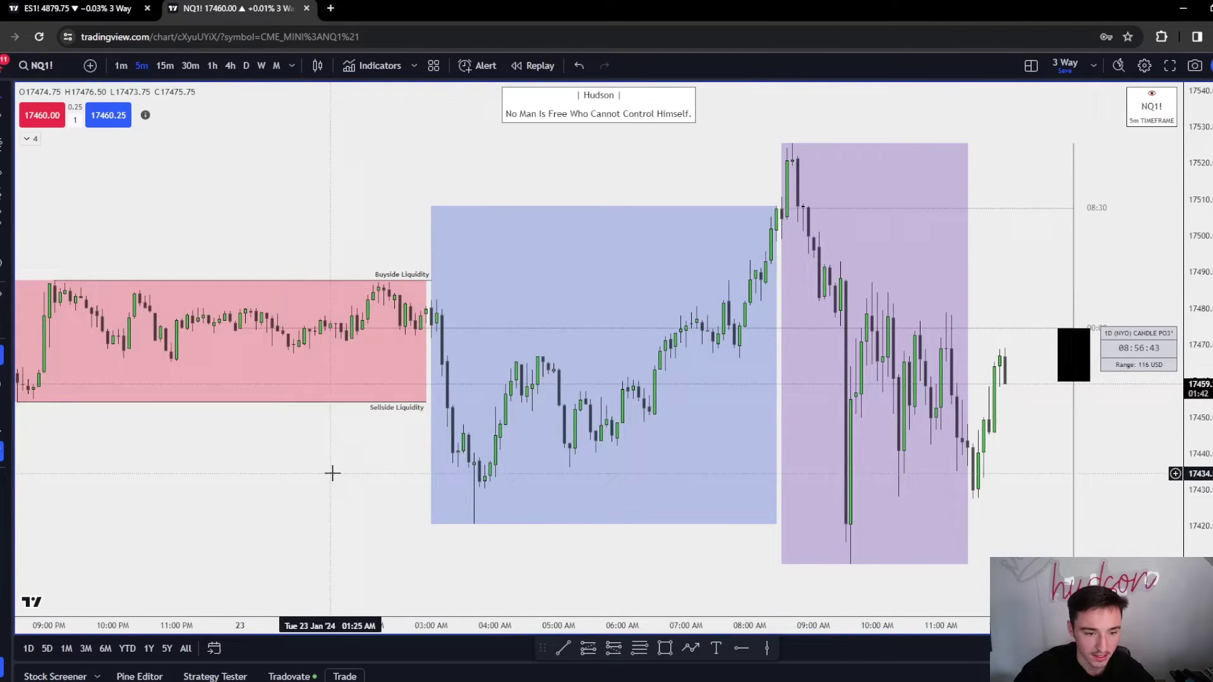
{"action": "left_click_drag", "start_coordinate": [395, 471], "coordinate": [657, 453]}
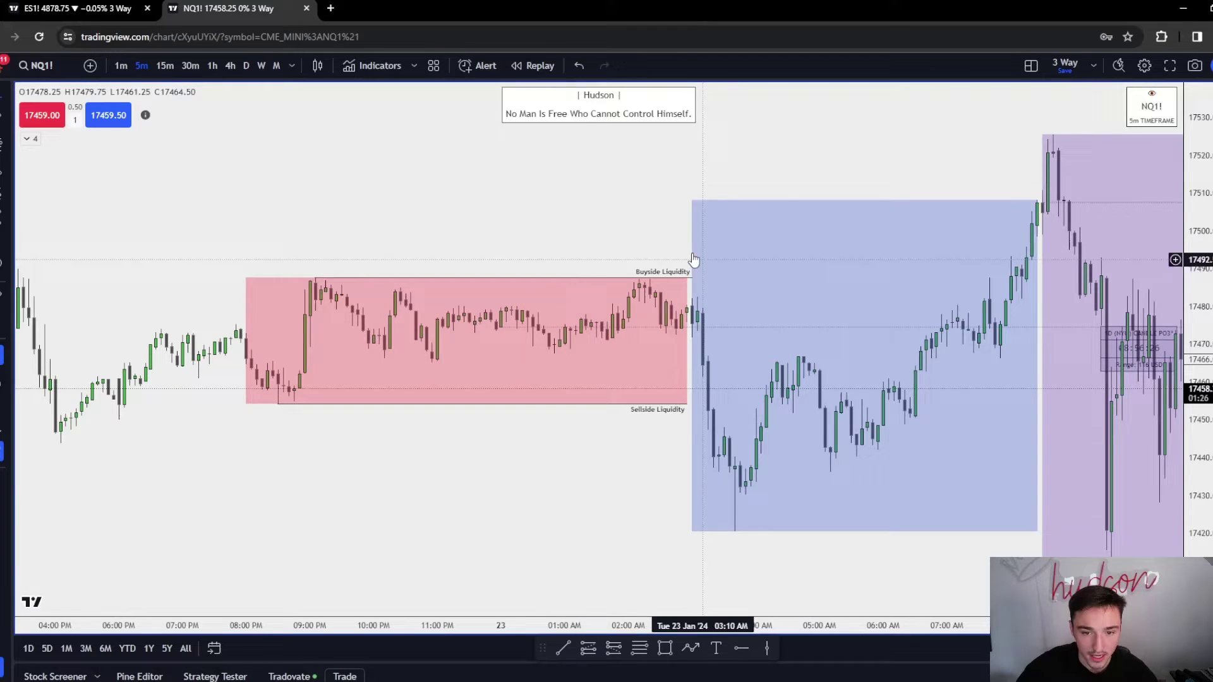
{"action": "scroll", "coordinate": [881, 371], "scroll_direction": "up", "scroll_amount": 2}
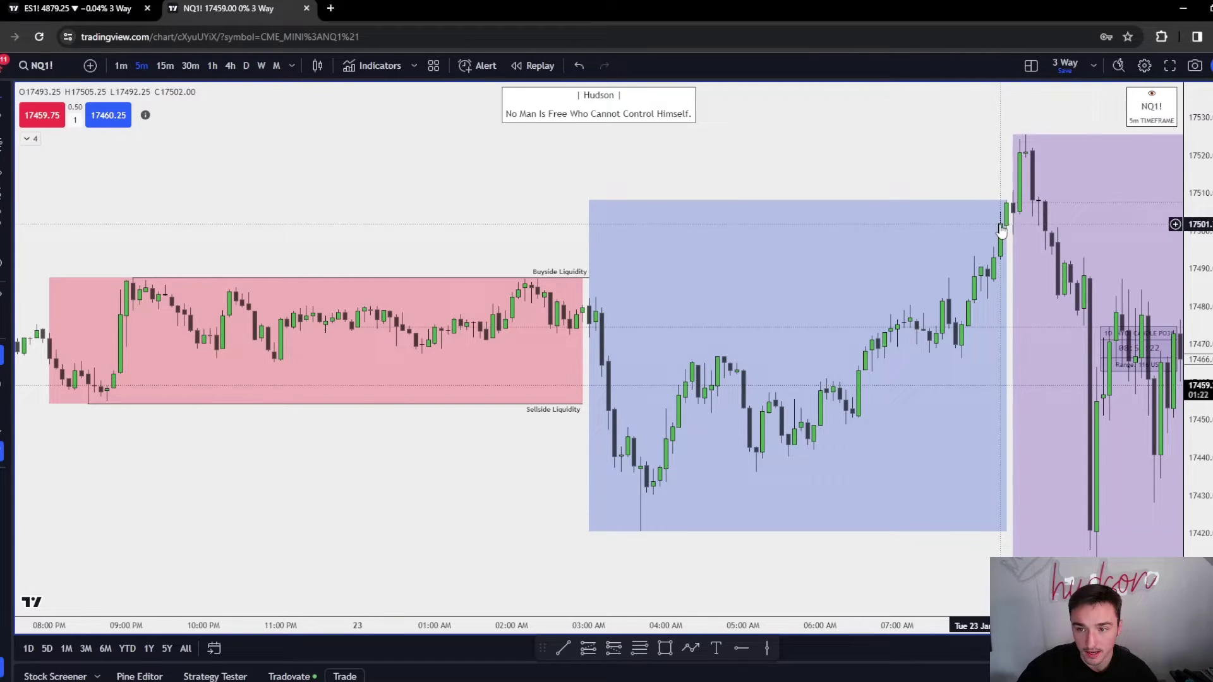
{"action": "left_click_drag", "start_coordinate": [978, 196], "coordinate": [910, 195]}
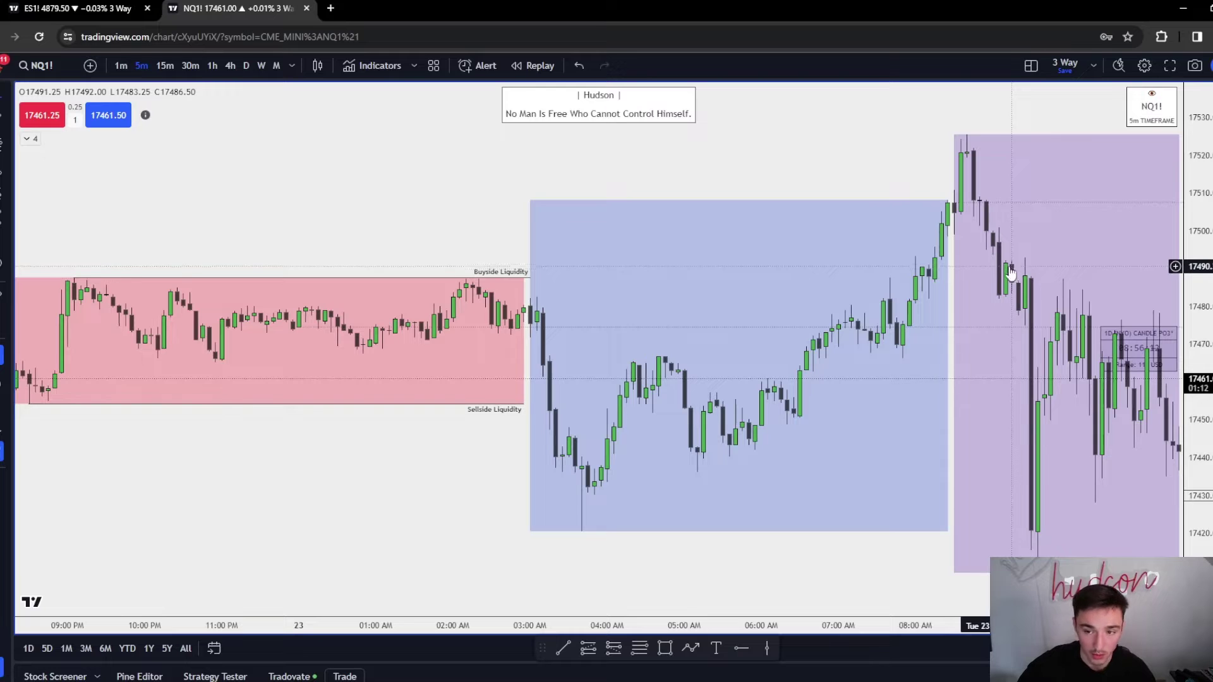
{"action": "left_click_drag", "start_coordinate": [934, 275], "coordinate": [872, 278]}
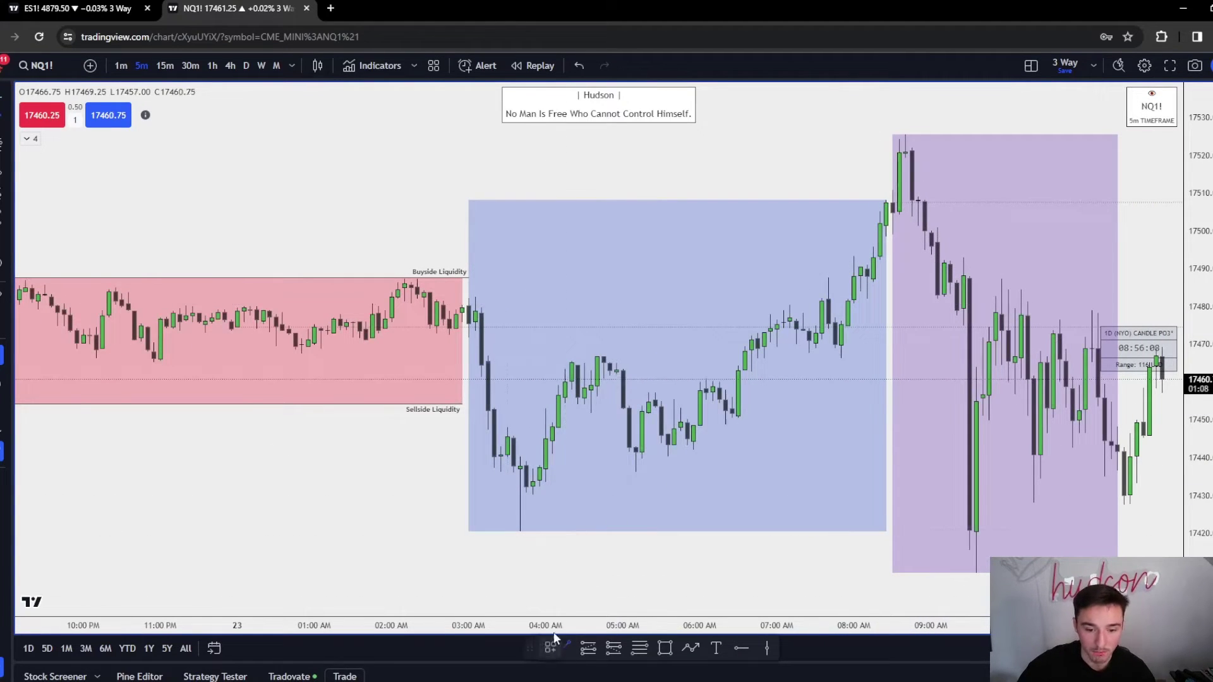
{"action": "mouse_move", "coordinate": [519, 529]}
{"action": "left_mouse_down"}
{"action": "mouse_move", "coordinate": [963, 529]}
{"action": "mouse_move", "coordinate": [893, 538]}
{"action": "left_mouse_up"}
Step: Apply the Sellside Liquidity template to the London low line, then pan toward New York
{"action": "left_click", "coordinate": [550, 648]}
{"action": "left_click", "coordinate": [569, 653]}
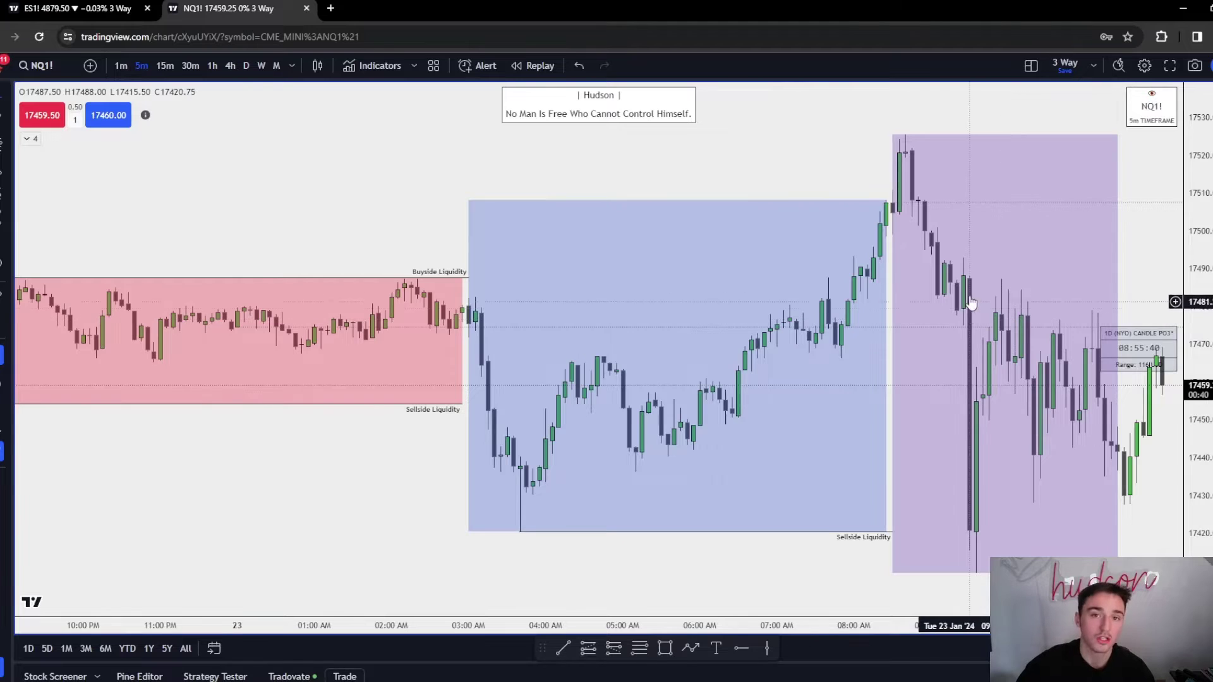
{"action": "left_click_drag", "start_coordinate": [958, 308], "coordinate": [747, 308]}
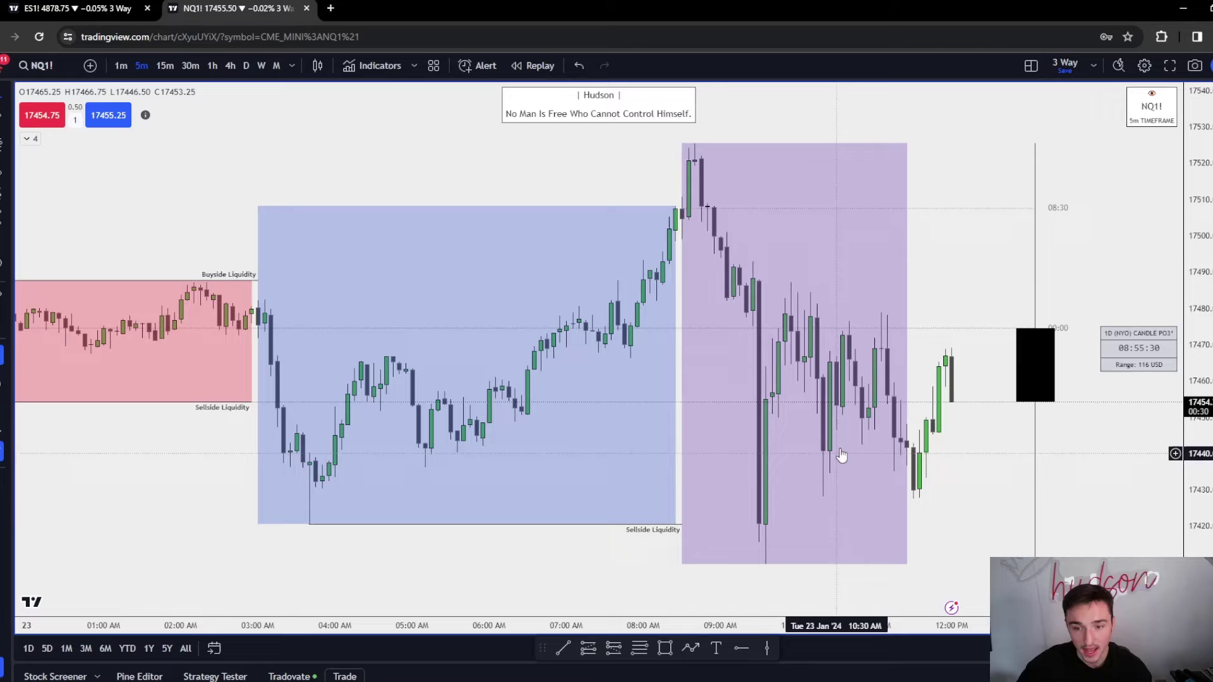
Step: Switch to 1-minute candles and hide the Boxes session indicator
{"action": "left_click", "coordinate": [121, 66]}
{"action": "scroll", "coordinate": [693, 436], "scroll_direction": "up", "scroll_amount": 5}
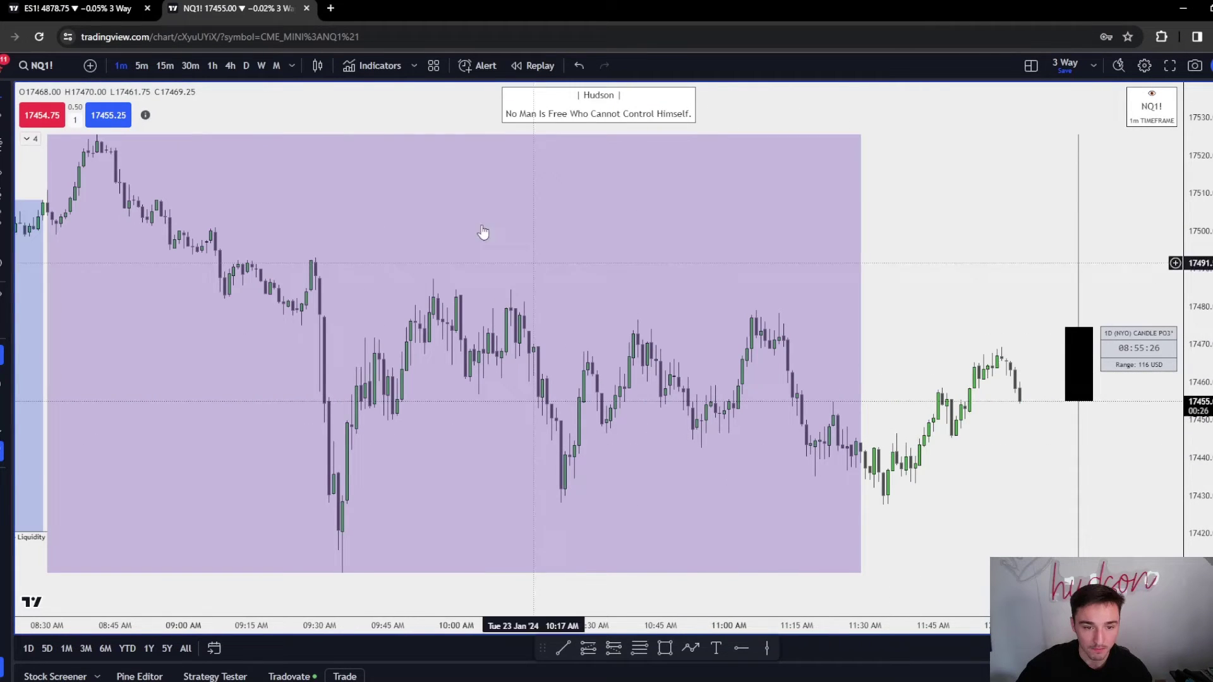
{"action": "left_click", "coordinate": [26, 139]}
{"action": "left_click", "coordinate": [58, 139]}
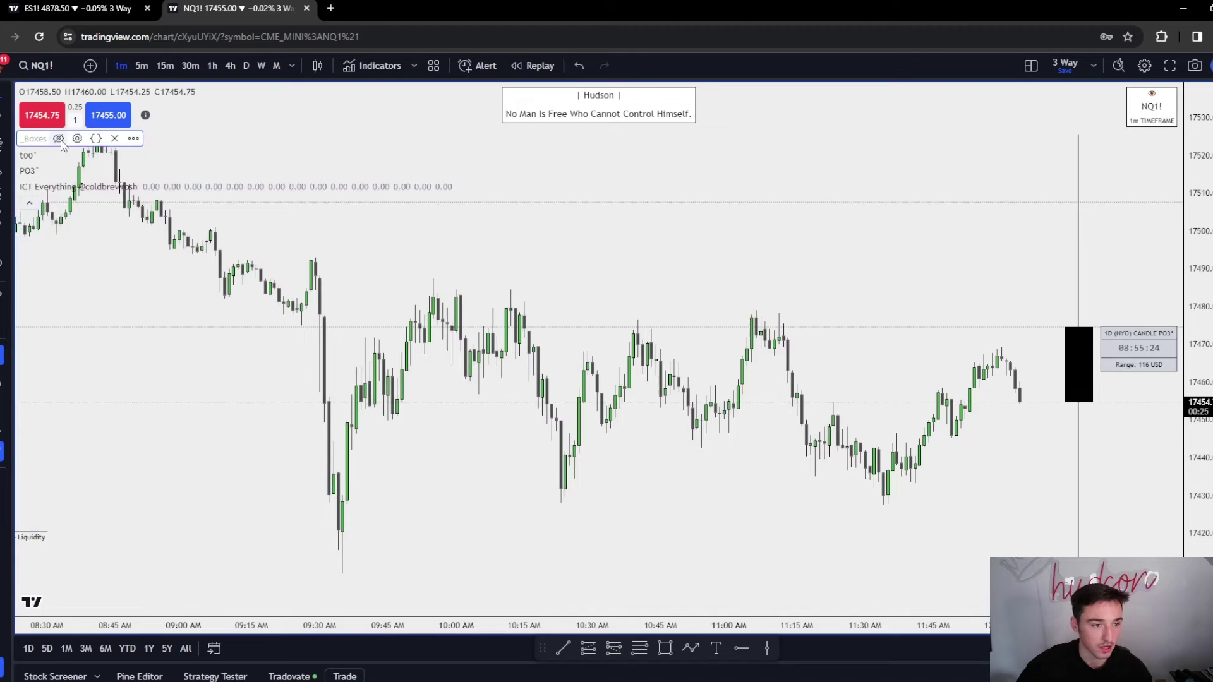
{"action": "left_click", "coordinate": [31, 202]}
Step: Pan through the New York morning candles, then step up to 5-minute and 30-minute candles
{"action": "left_click_drag", "start_coordinate": [622, 496], "coordinate": [794, 496]}
{"action": "left_click_drag", "start_coordinate": [575, 487], "coordinate": [694, 487]}
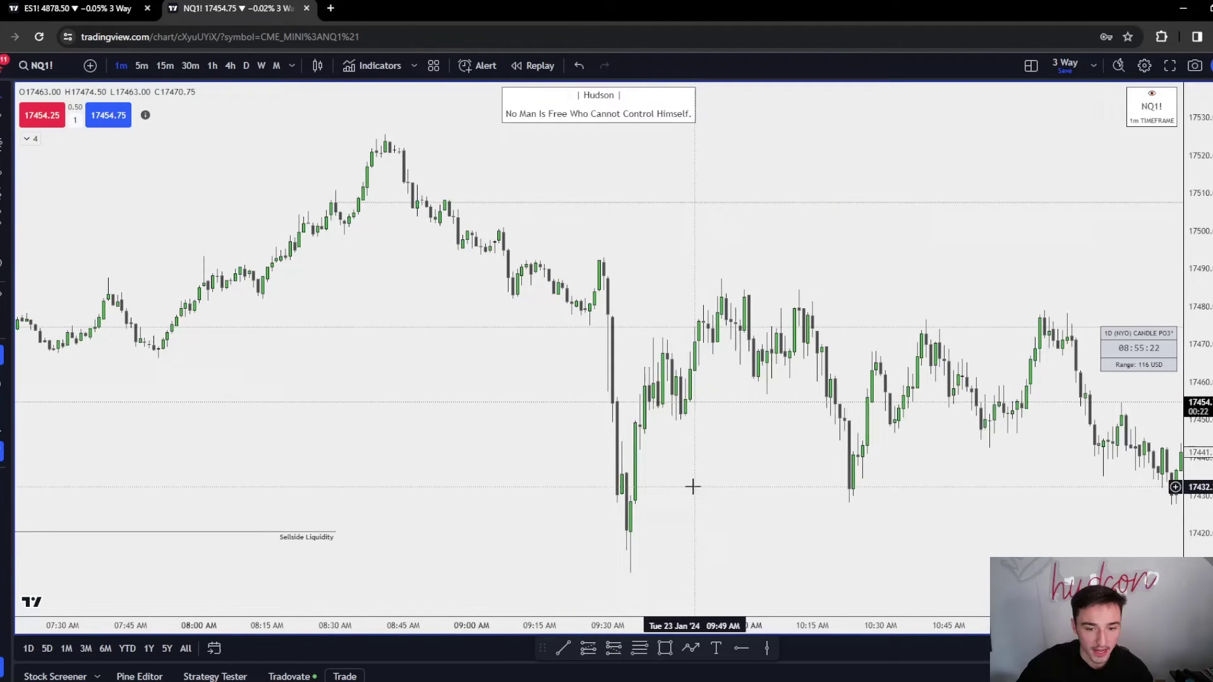
{"action": "scroll", "coordinate": [693, 486], "scroll_direction": "up", "scroll_amount": 3}
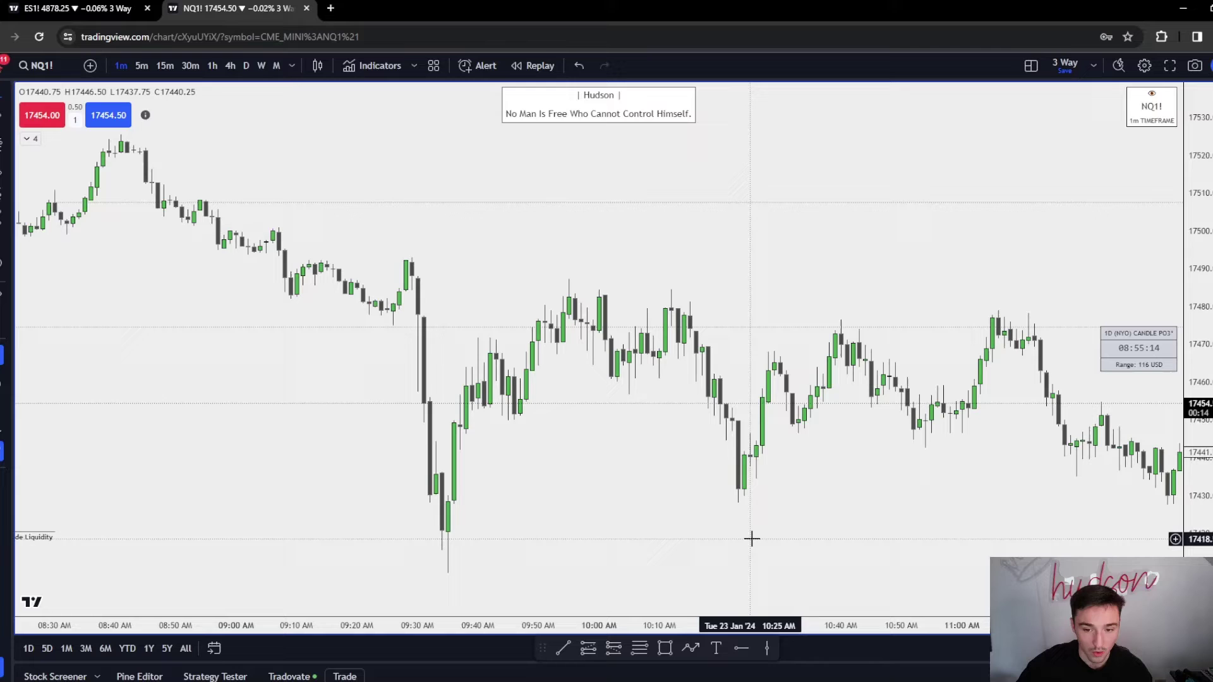
{"action": "left_click_drag", "start_coordinate": [804, 411], "coordinate": [678, 411]}
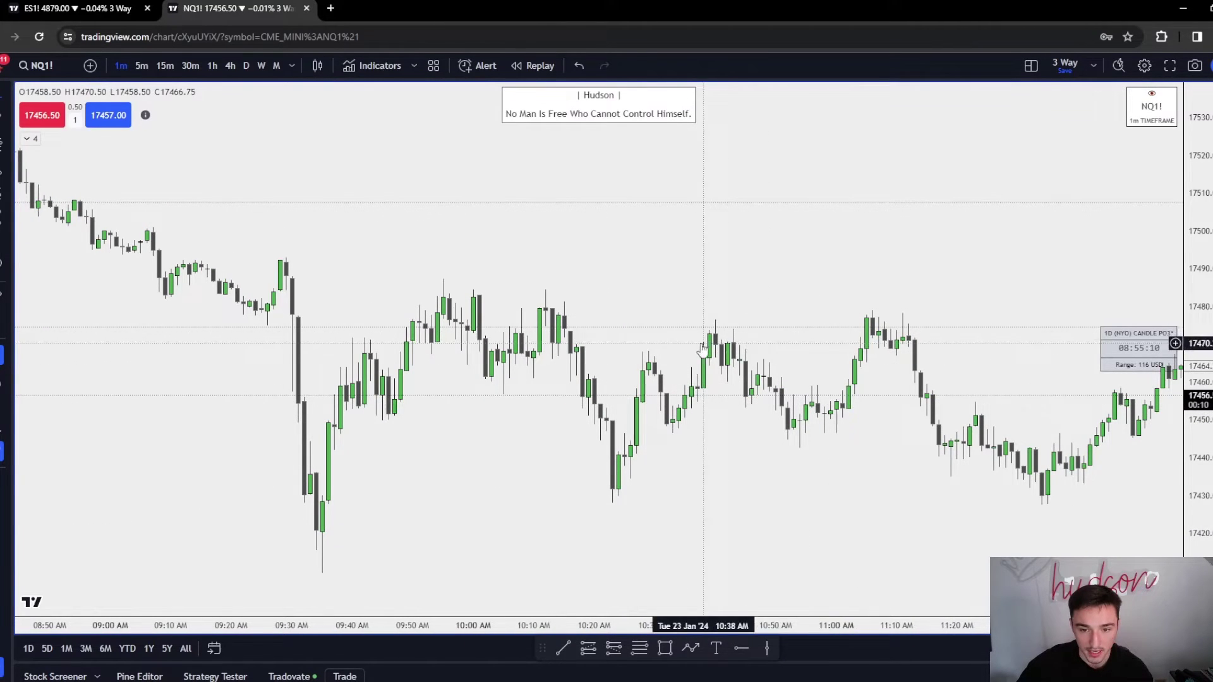
{"action": "scroll", "coordinate": [834, 373], "scroll_direction": "right", "scroll_amount": 5}
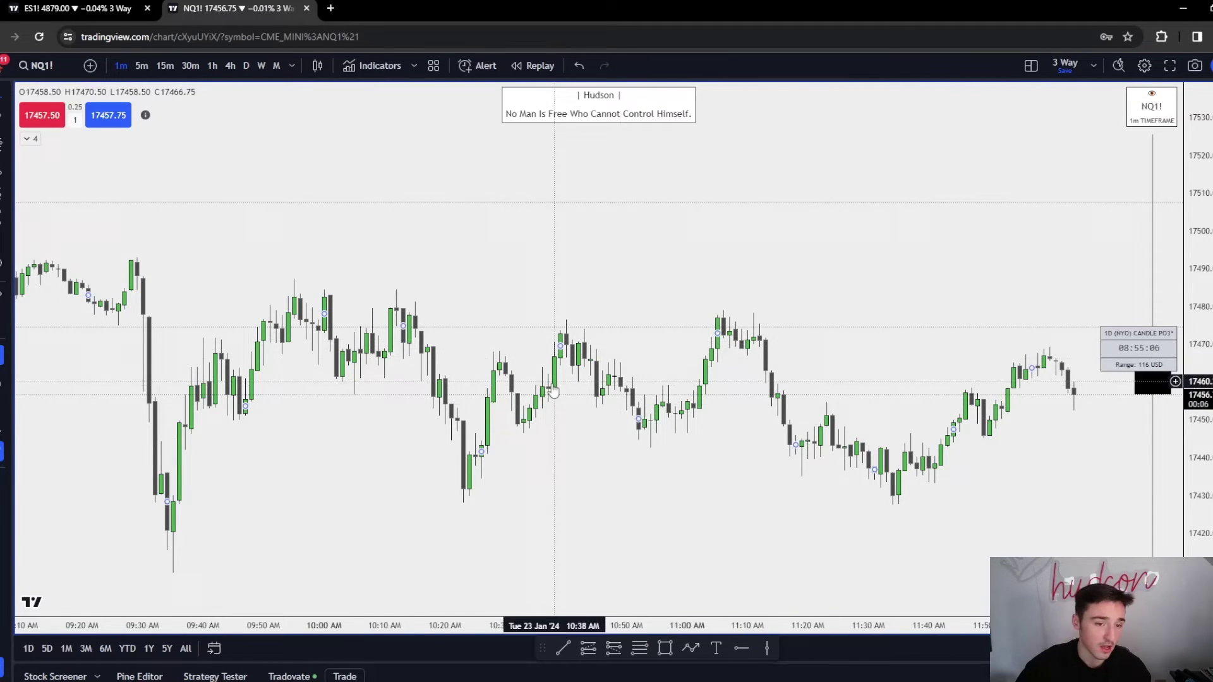
{"action": "scroll", "coordinate": [1027, 347], "scroll_direction": "down", "scroll_amount": 2}
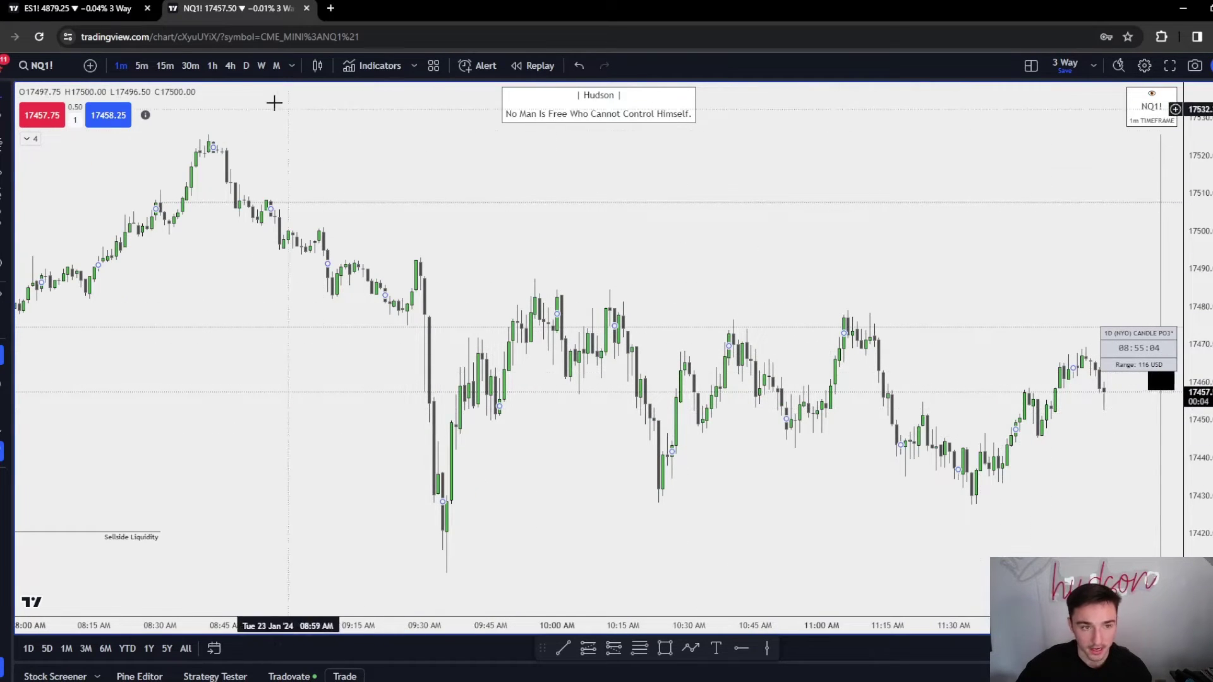
{"action": "left_click", "coordinate": [142, 65]}
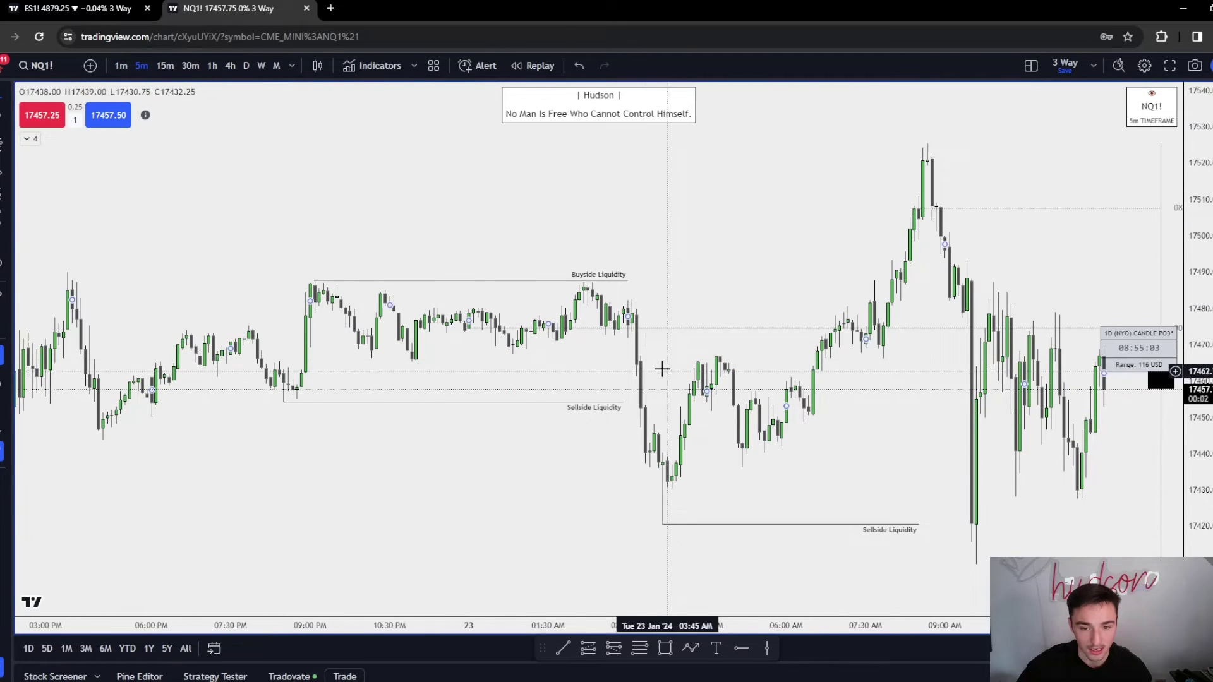
{"action": "left_click", "coordinate": [183, 66]}
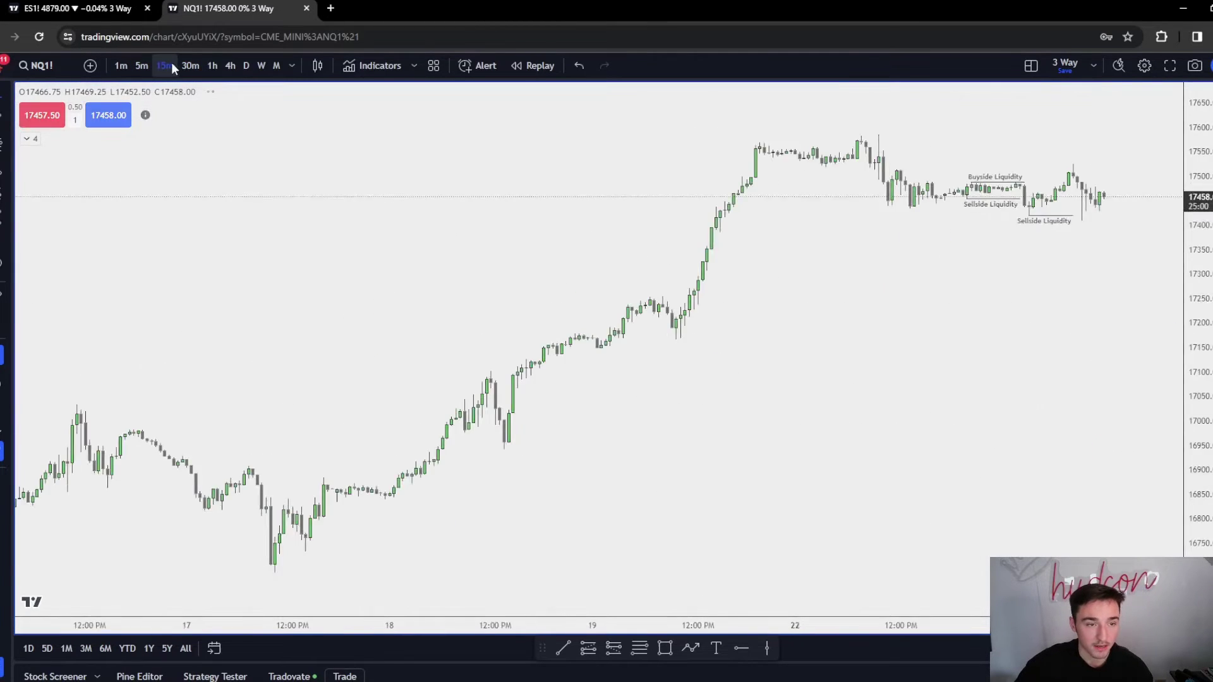
Step: On hourly candles, stretch the sellside line to the later wick low and style it SMT
{"action": "left_click", "coordinate": [213, 66]}
{"action": "scroll", "coordinate": [782, 466], "scroll_direction": "up", "scroll_amount": 3}
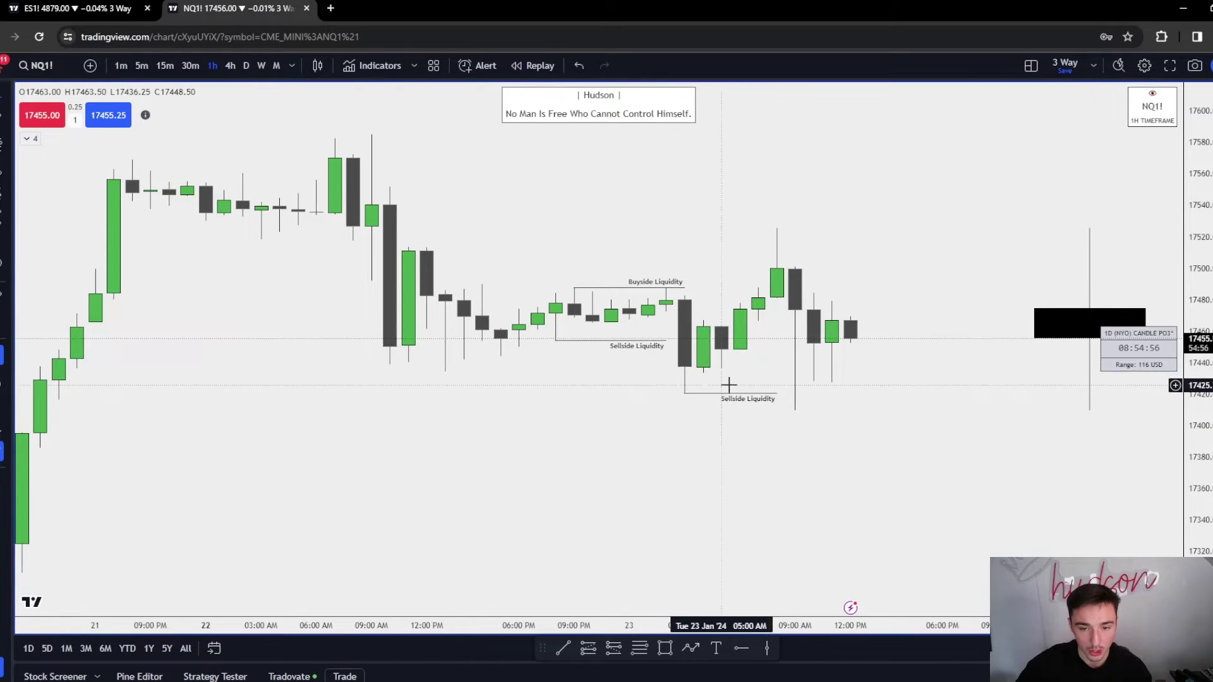
{"action": "left_click_drag", "start_coordinate": [777, 408], "coordinate": [795, 414]}
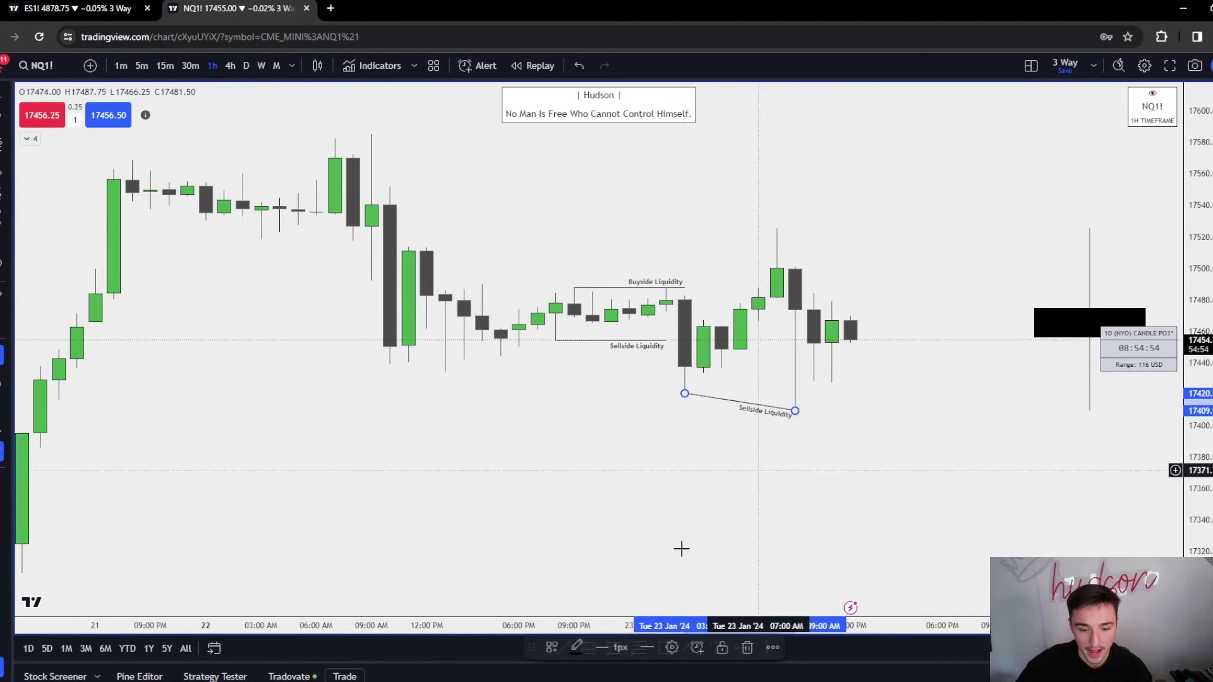
{"action": "left_click", "coordinate": [551, 647]}
{"action": "left_click", "coordinate": [555, 675]}
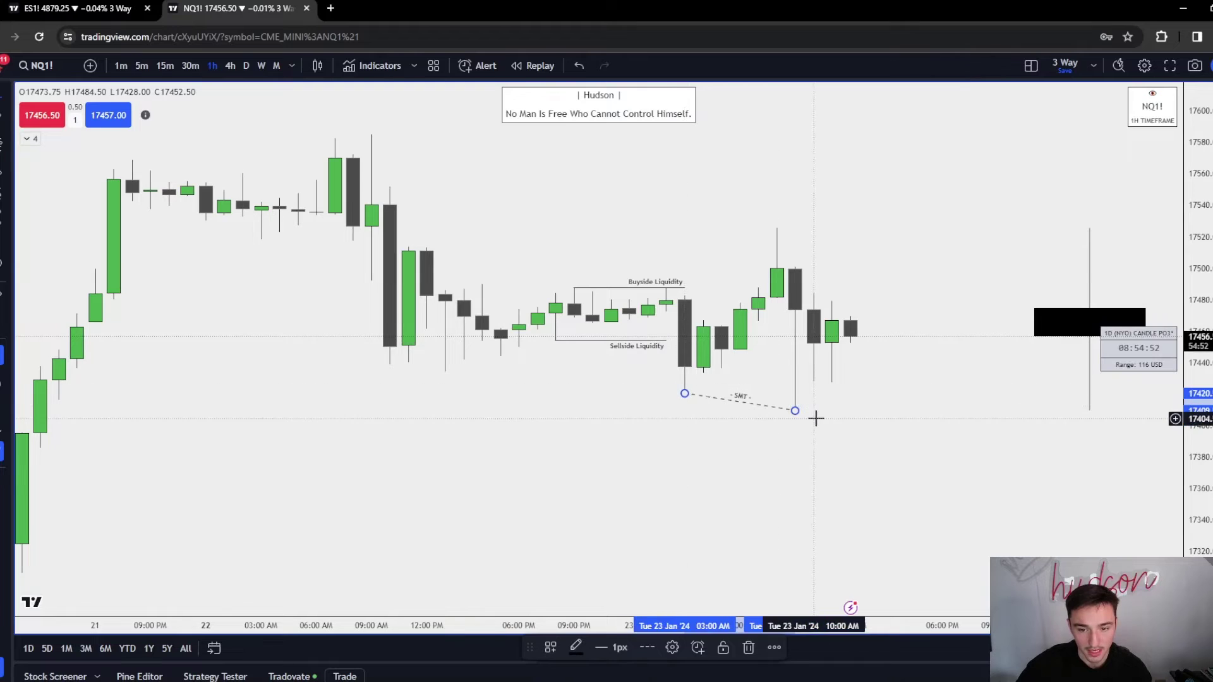
{"action": "left_click", "coordinate": [816, 415]}
Step: Draw a rectangle zone past Tuesday's candles and apply the pink FVG style
{"action": "left_click", "coordinate": [665, 649]}
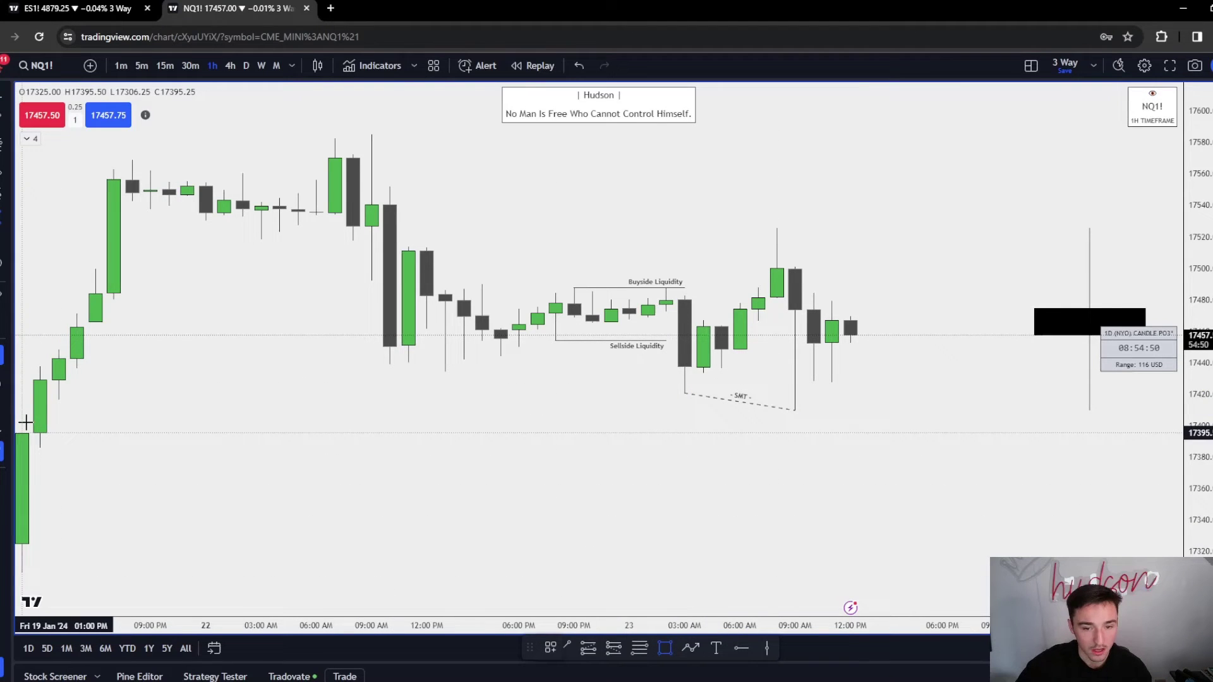
{"action": "left_click", "coordinate": [25, 400]}
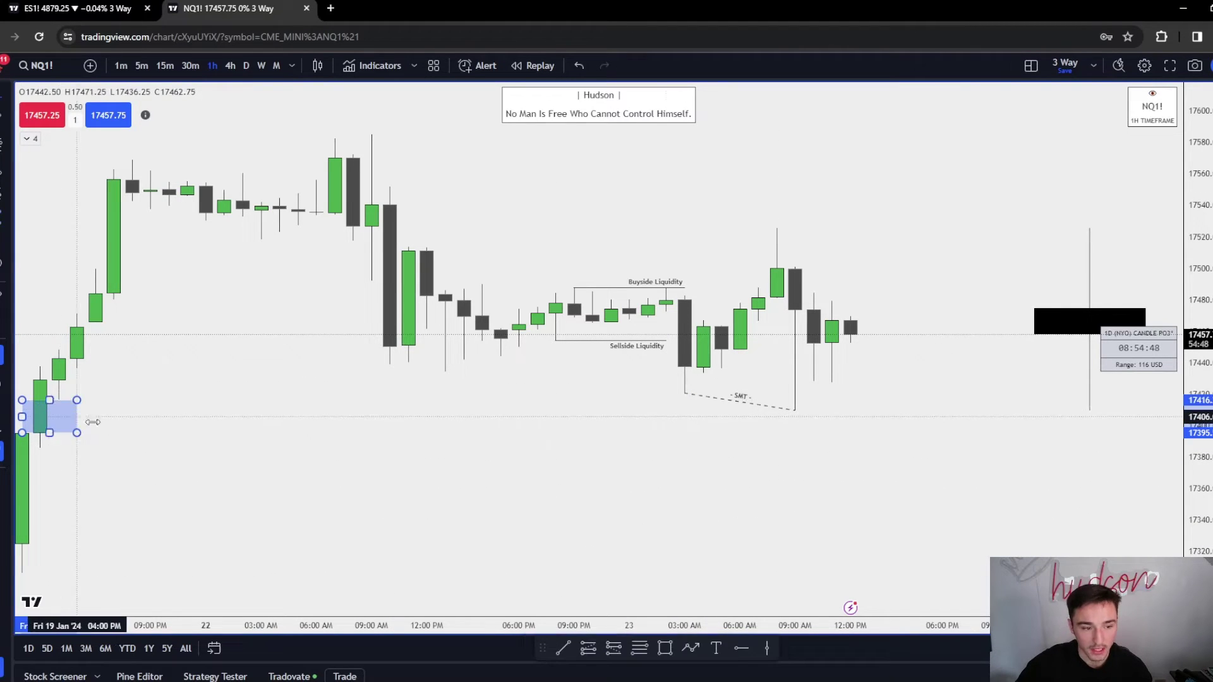
{"action": "left_click_drag", "start_coordinate": [815, 432], "coordinate": [847, 432]}
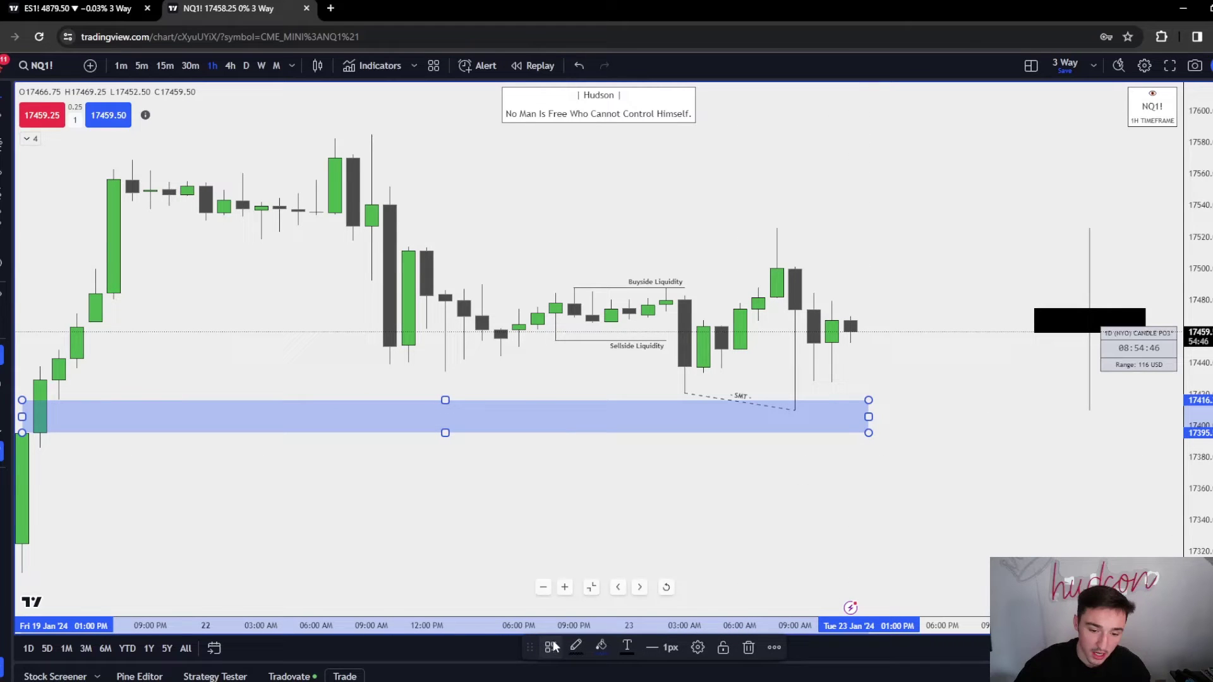
{"action": "left_click", "coordinate": [552, 644]}
{"action": "left_click", "coordinate": [584, 607]}
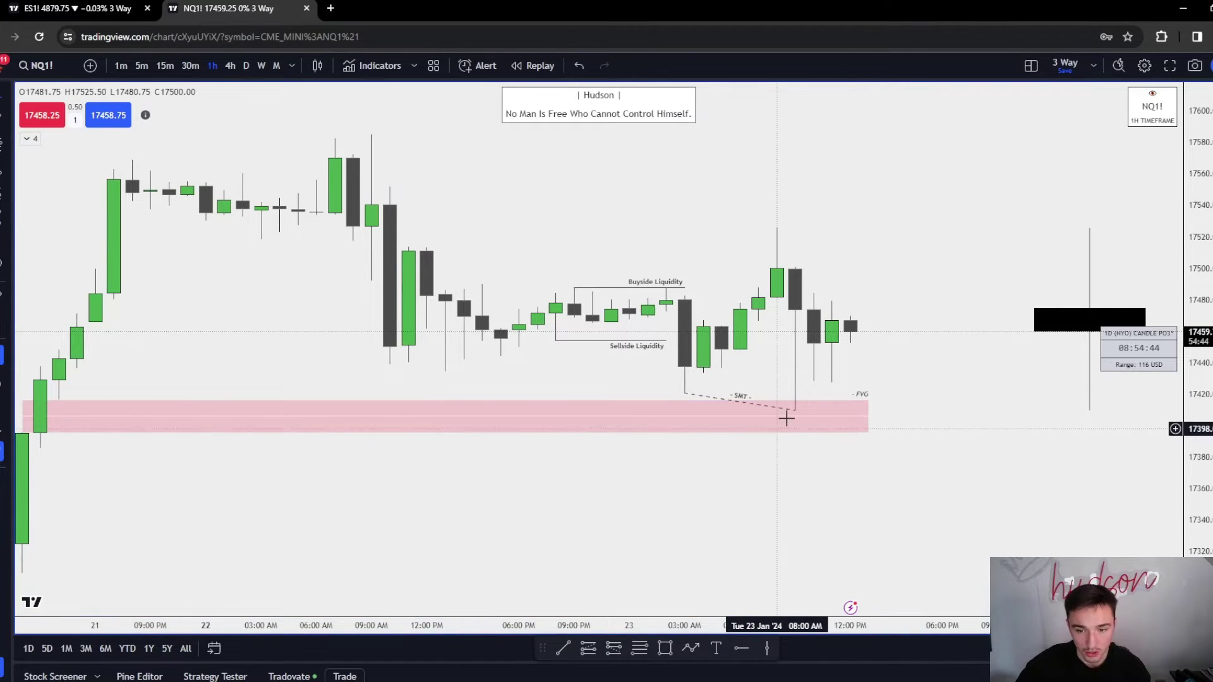
Step: Glance at the ES1! tab, then return to NQ1! on 5-minute candles
{"action": "key", "text": "ctrl+shift+Tab"}
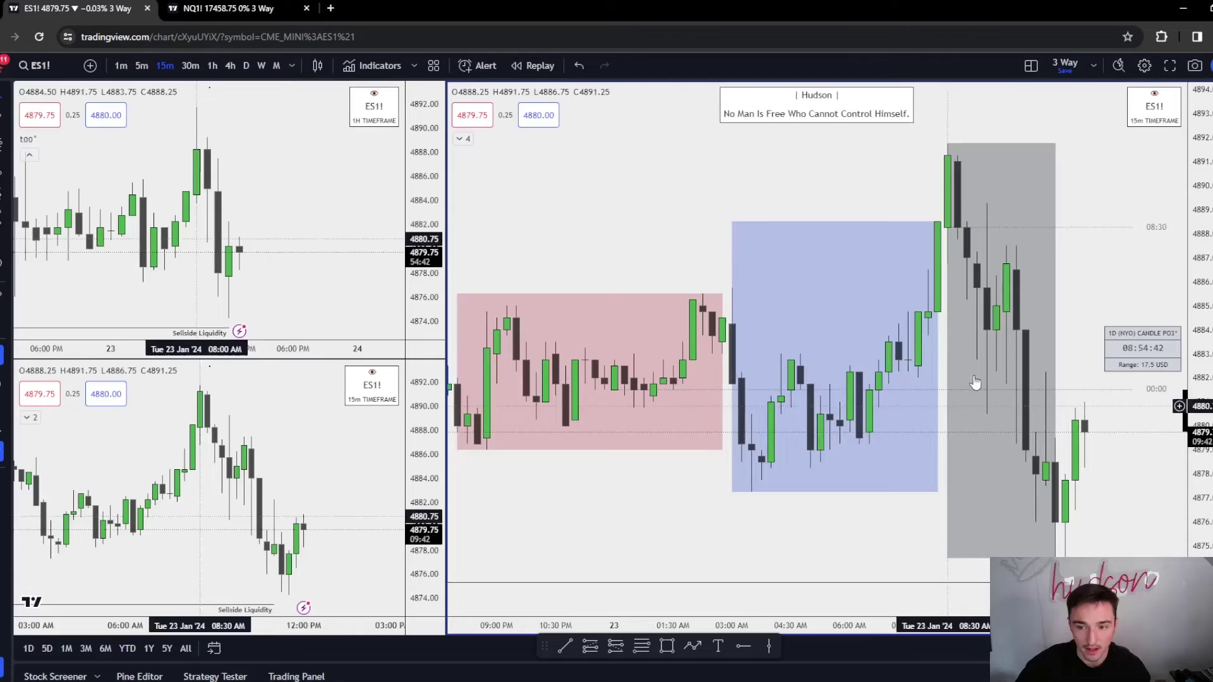
{"action": "left_click", "coordinate": [314, 6]}
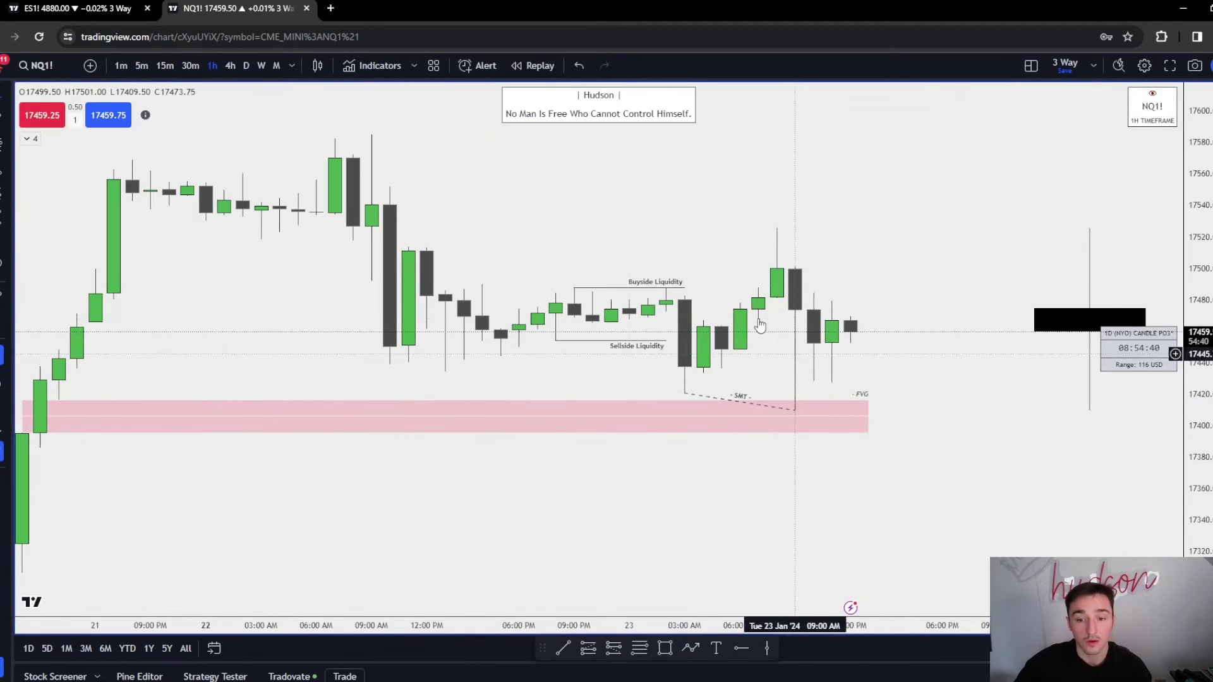
{"action": "left_click", "coordinate": [132, 63]}
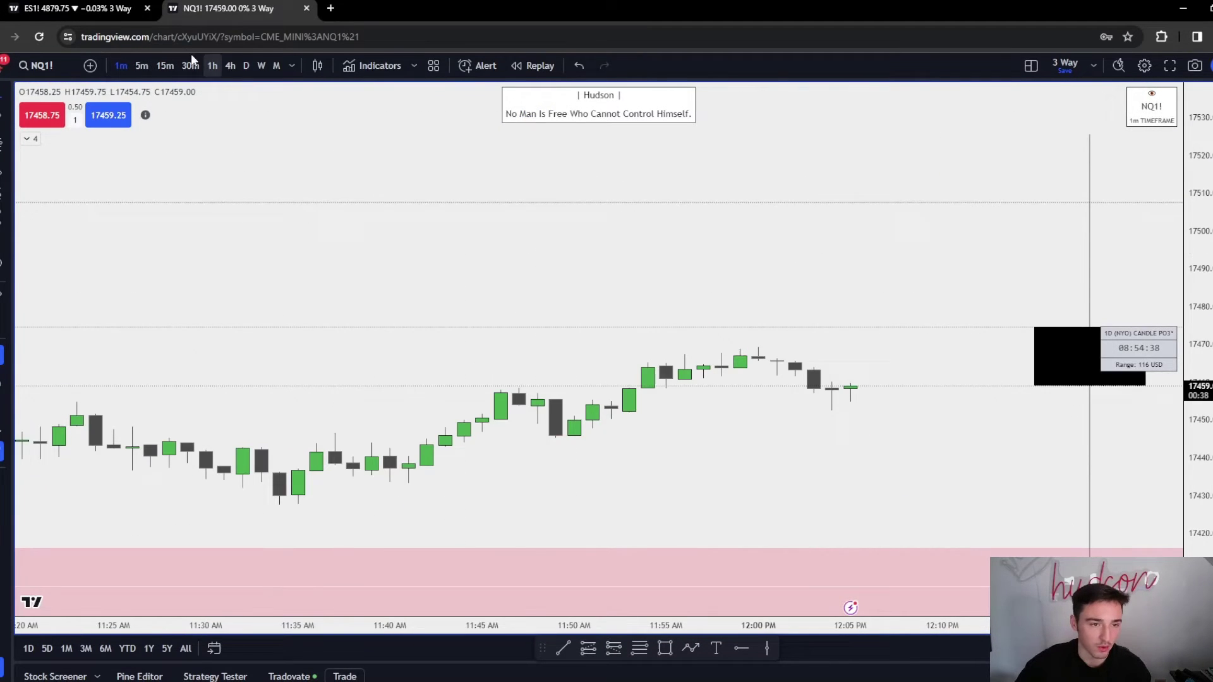
{"action": "scroll", "coordinate": [615, 239], "scroll_direction": "down", "scroll_amount": 3}
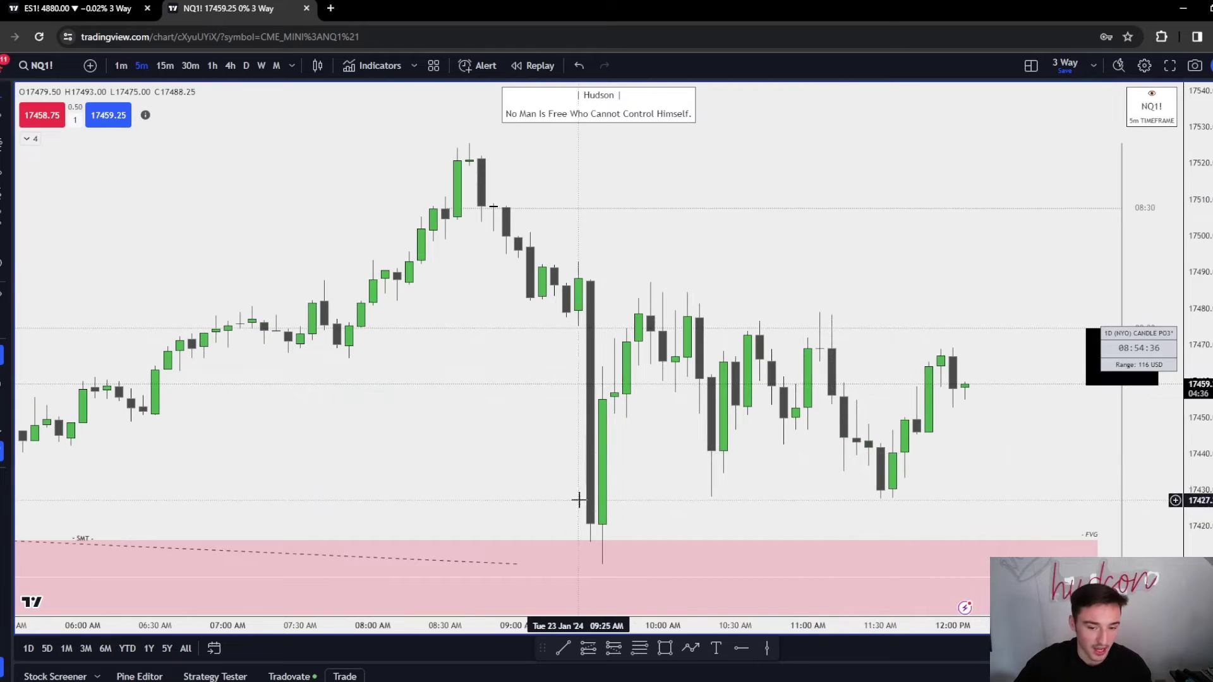
Step: Delete the SMT line and unhide the _Boxes session boxes
{"action": "left_click_drag", "start_coordinate": [518, 564], "coordinate": [609, 563]}
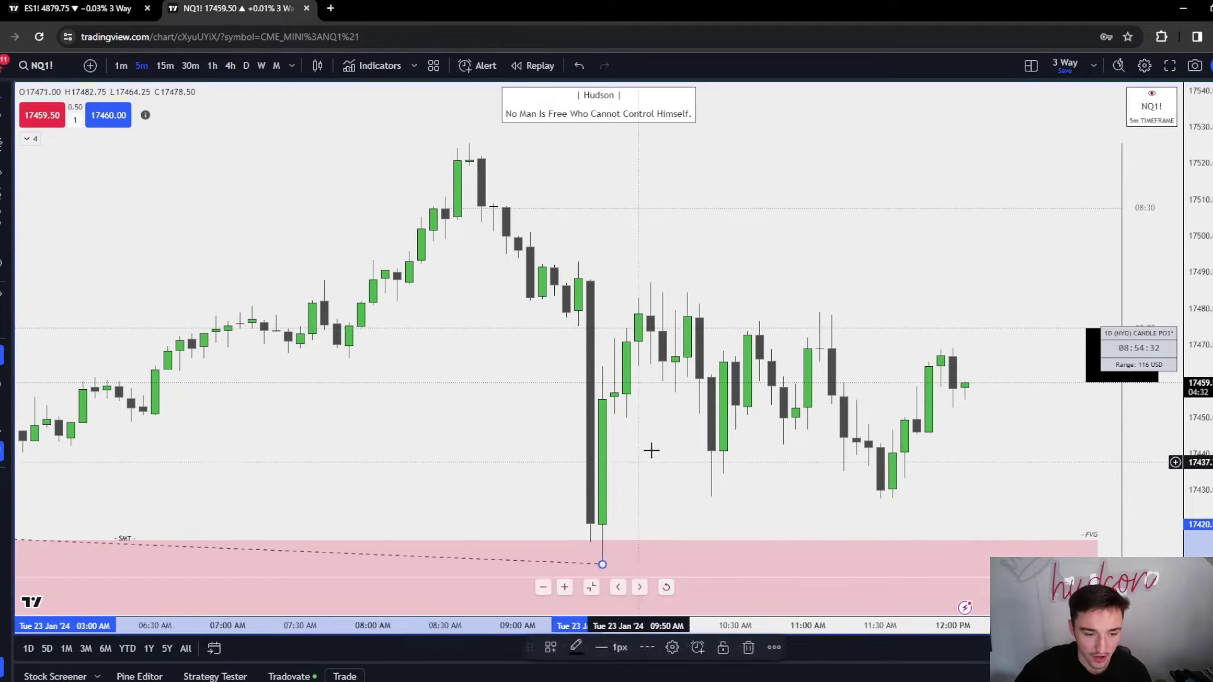
{"action": "scroll", "coordinate": [463, 483], "scroll_direction": "down", "scroll_amount": 3}
{"action": "left_click", "coordinate": [176, 525]}
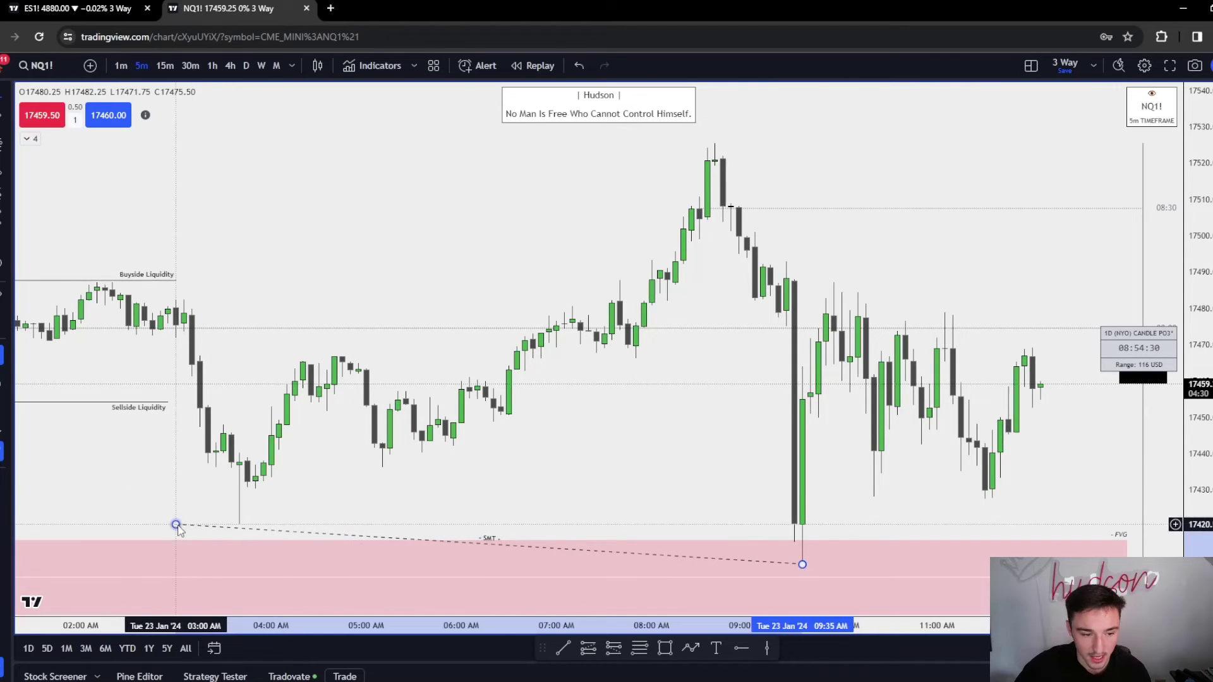
{"action": "left_click_drag", "start_coordinate": [176, 525], "coordinate": [240, 531]}
{"action": "key", "text": "Delete"}
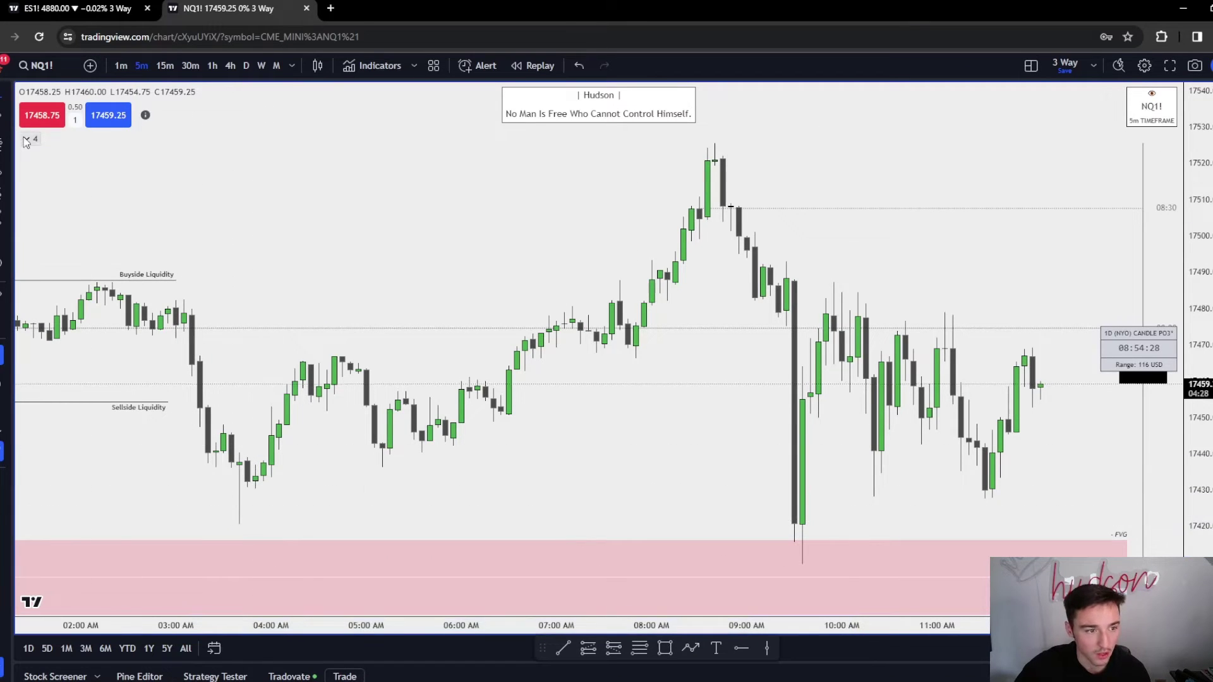
{"action": "left_click", "coordinate": [58, 138]}
Step: Switch the NQ1! chart to 15-minute candles and remove all existing drawings
{"action": "scroll", "coordinate": [700, 570], "scroll_direction": "down", "scroll_amount": 2}
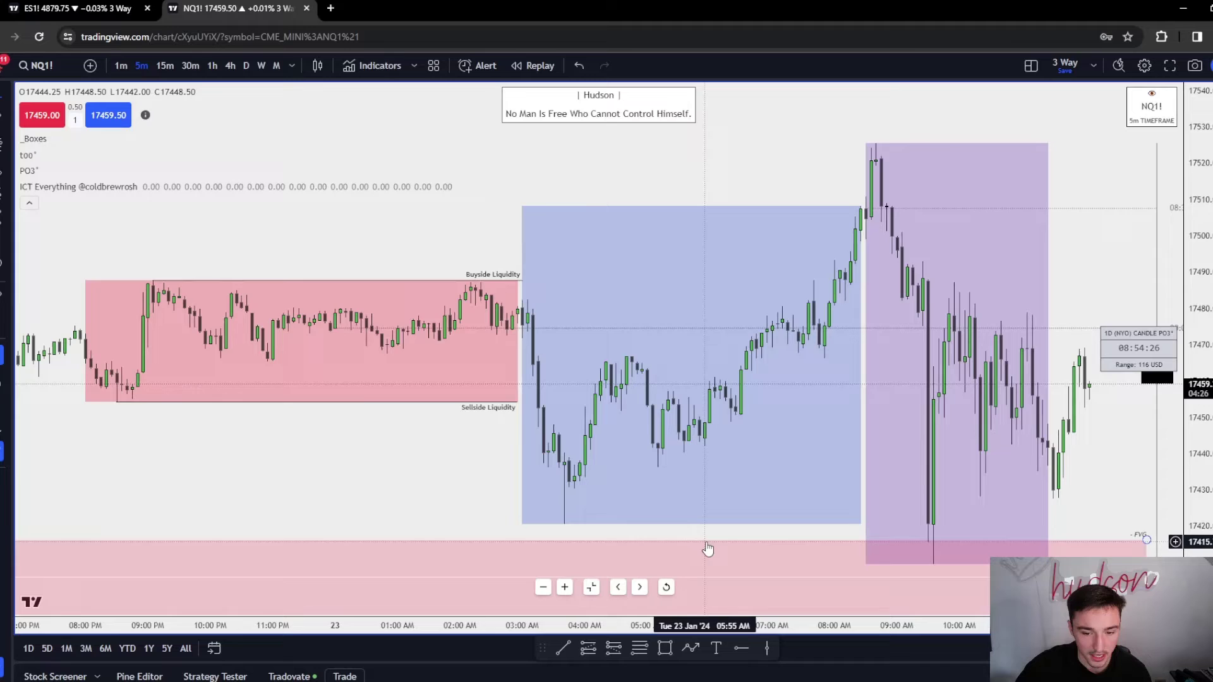
{"action": "scroll", "coordinate": [704, 542], "scroll_direction": "down", "scroll_amount": 2}
{"action": "left_click", "coordinate": [165, 66]}
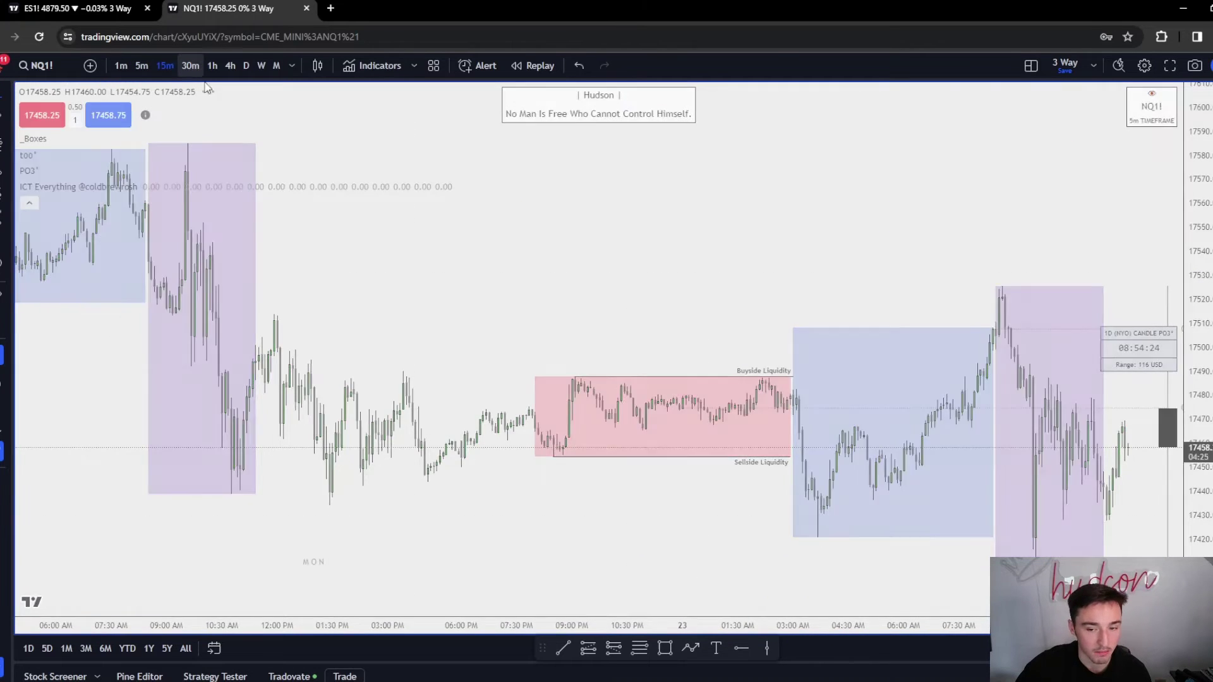
{"action": "scroll", "coordinate": [885, 479], "scroll_direction": "up", "scroll_amount": 2}
{"action": "right_click", "coordinate": [700, 190]}
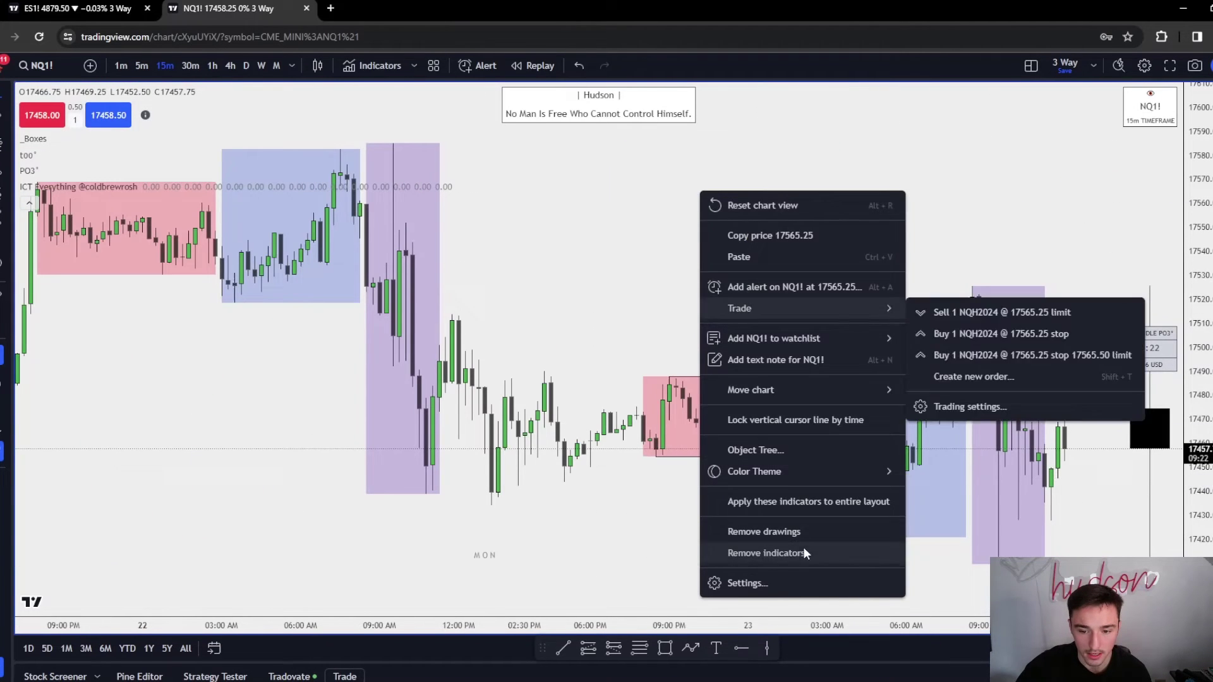
{"action": "left_click", "coordinate": [796, 533]}
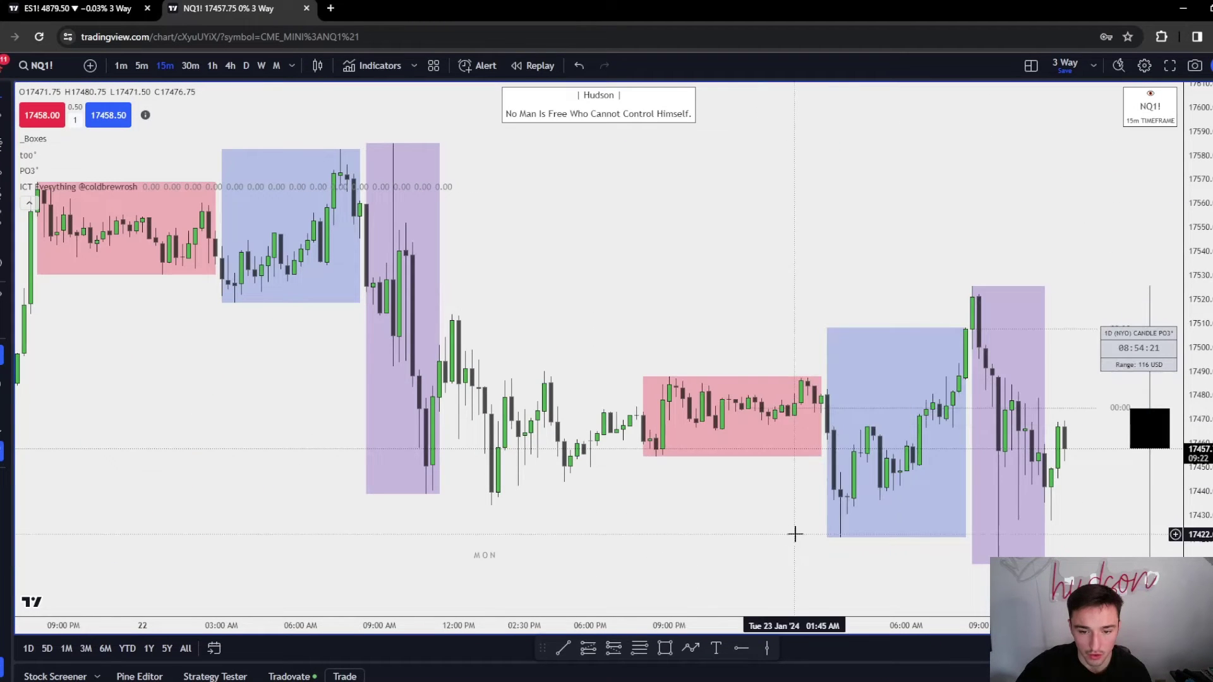
Step: Draw two dashed lines fanning out from the pink Asia box's low and top
{"action": "left_click", "coordinate": [656, 460]}
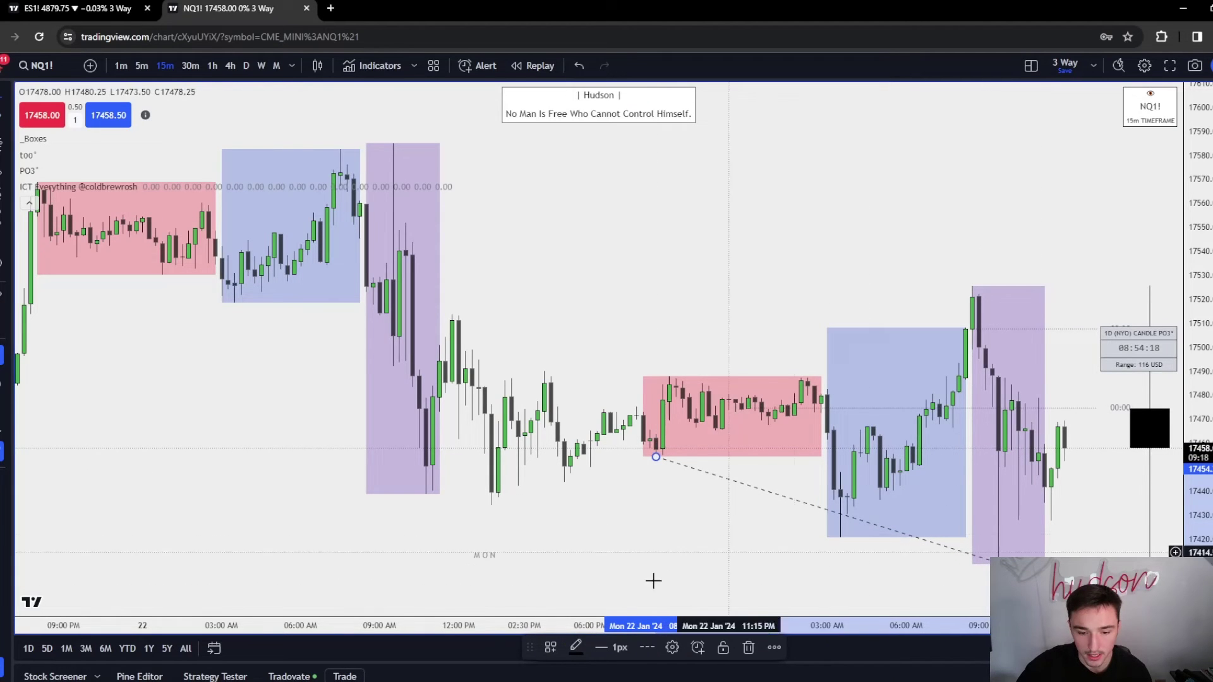
{"action": "key", "text": "Escape"}
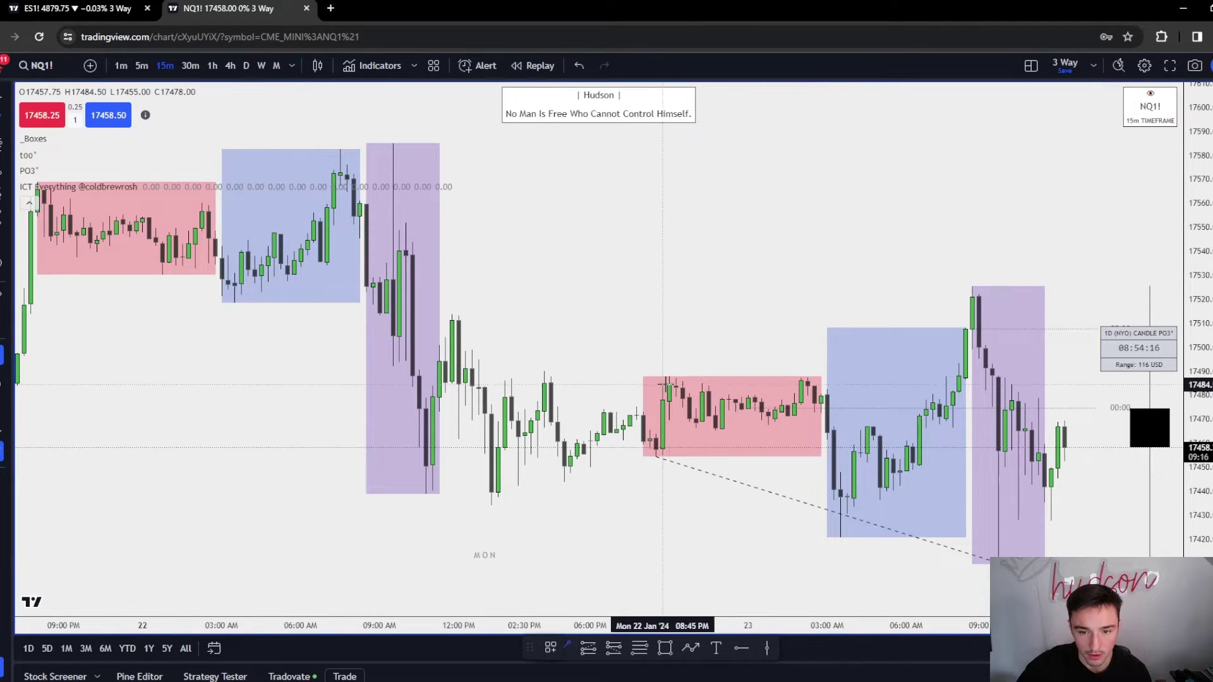
{"action": "left_click", "coordinate": [1063, 259]}
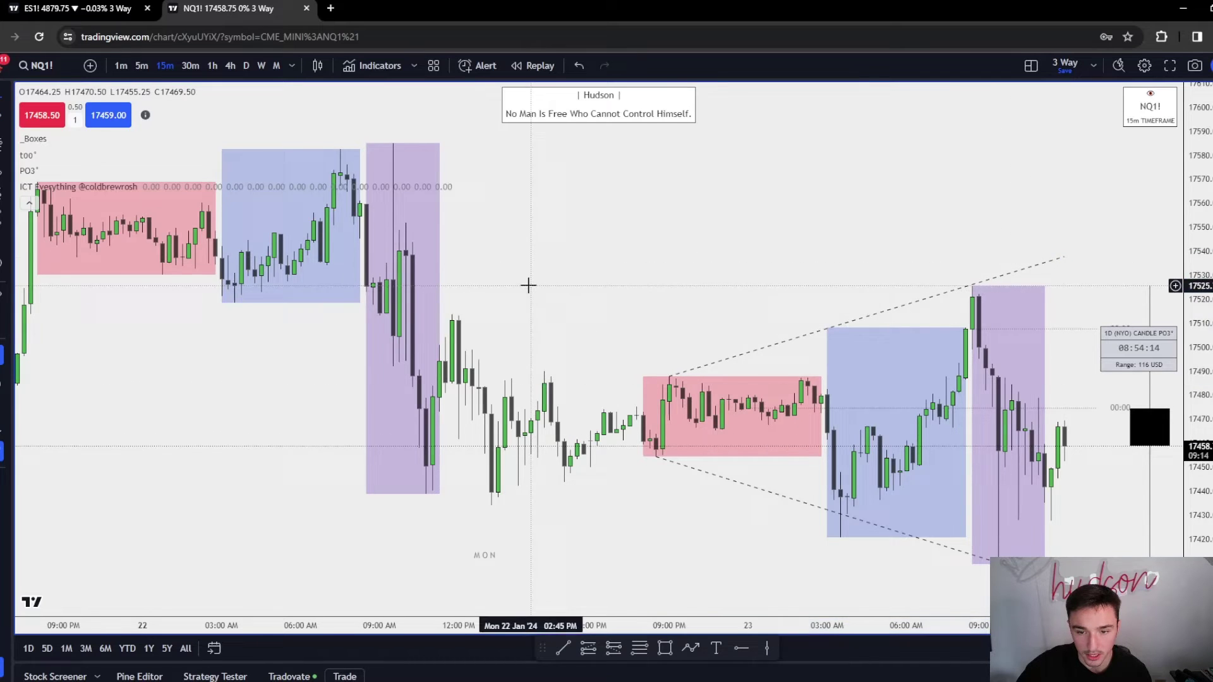
{"action": "scroll", "coordinate": [516, 272], "scroll_direction": "right", "scroll_amount": 5}
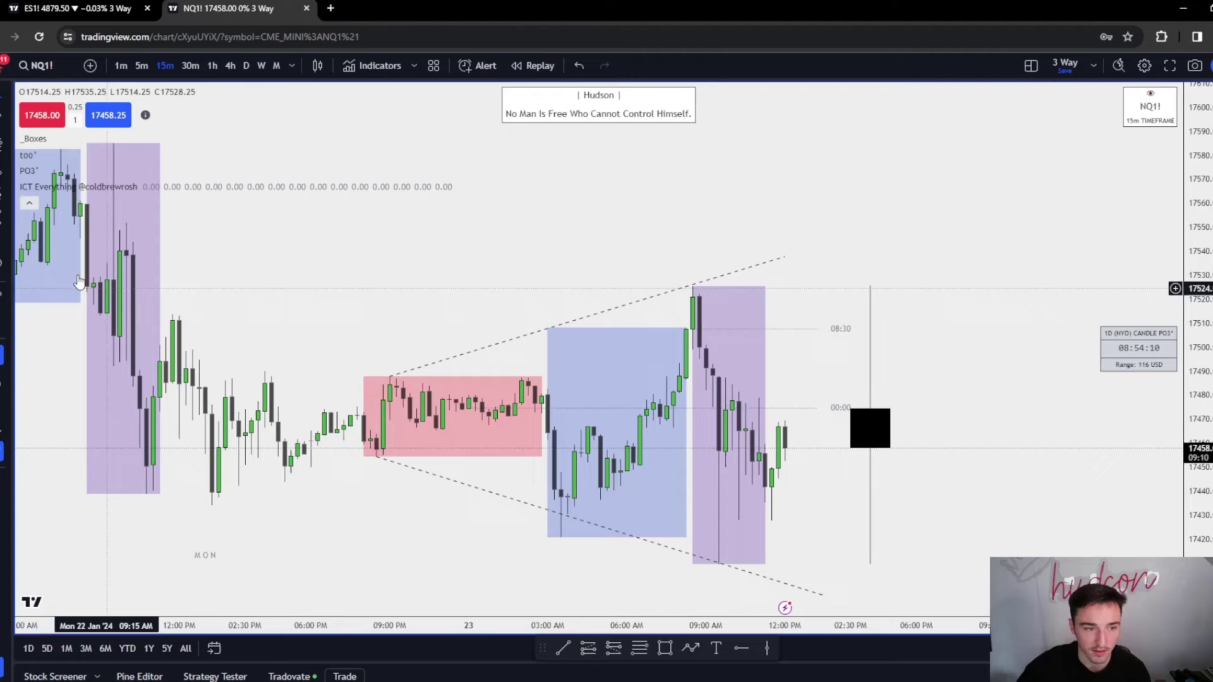
{"action": "scroll", "coordinate": [757, 466], "scroll_direction": "left", "scroll_amount": 3}
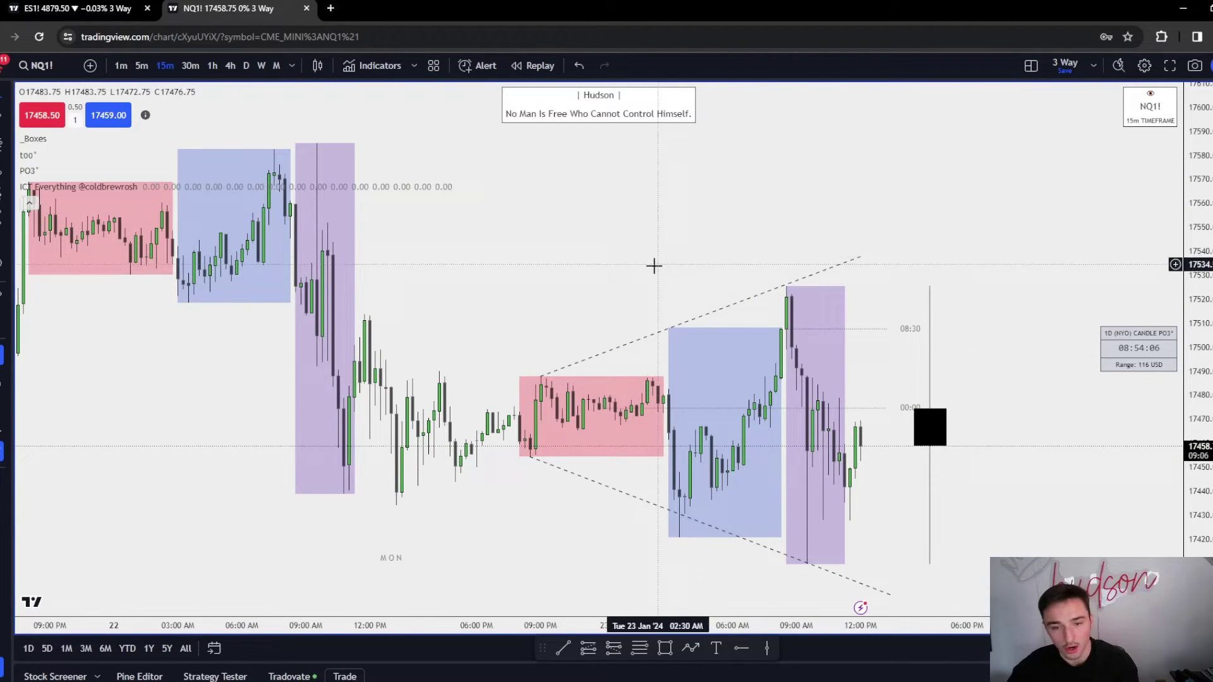
{"action": "scroll", "coordinate": [653, 265], "scroll_direction": "down", "scroll_amount": 3}
{"action": "scroll", "coordinate": [539, 227], "scroll_direction": "up", "scroll_amount": 5}
{"action": "scroll", "coordinate": [742, 461], "scroll_direction": "down", "scroll_amount": 3}
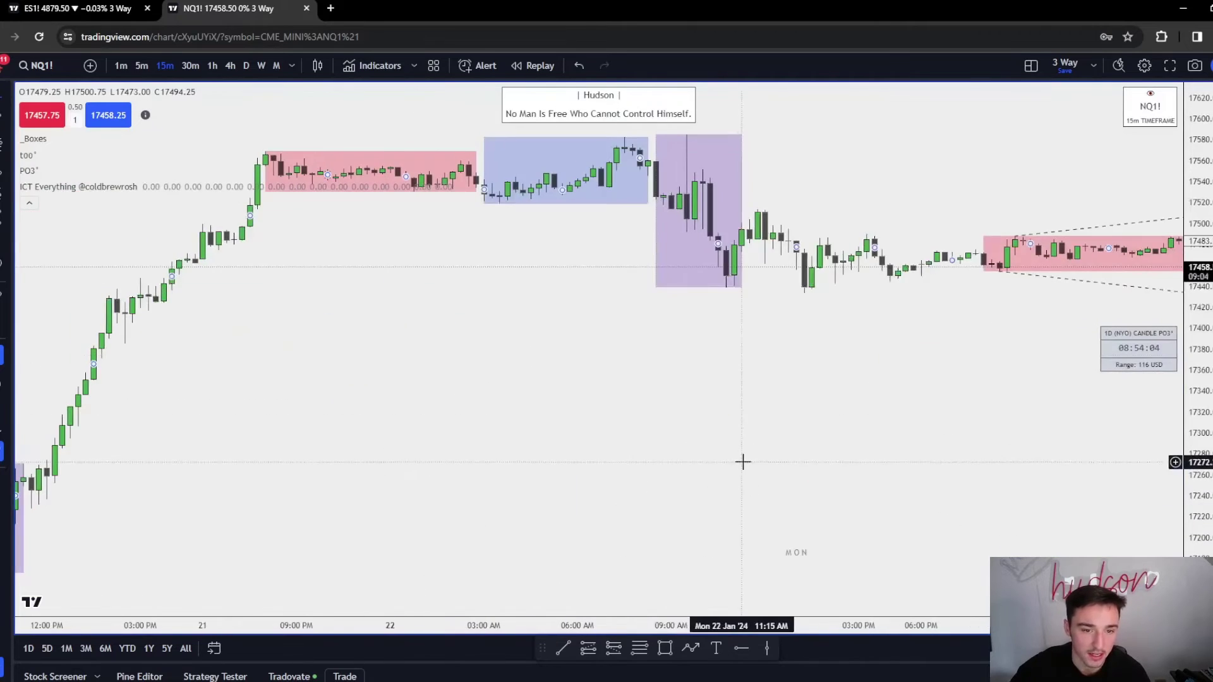
{"action": "scroll", "coordinate": [533, 354], "scroll_direction": "up", "scroll_amount": 5}
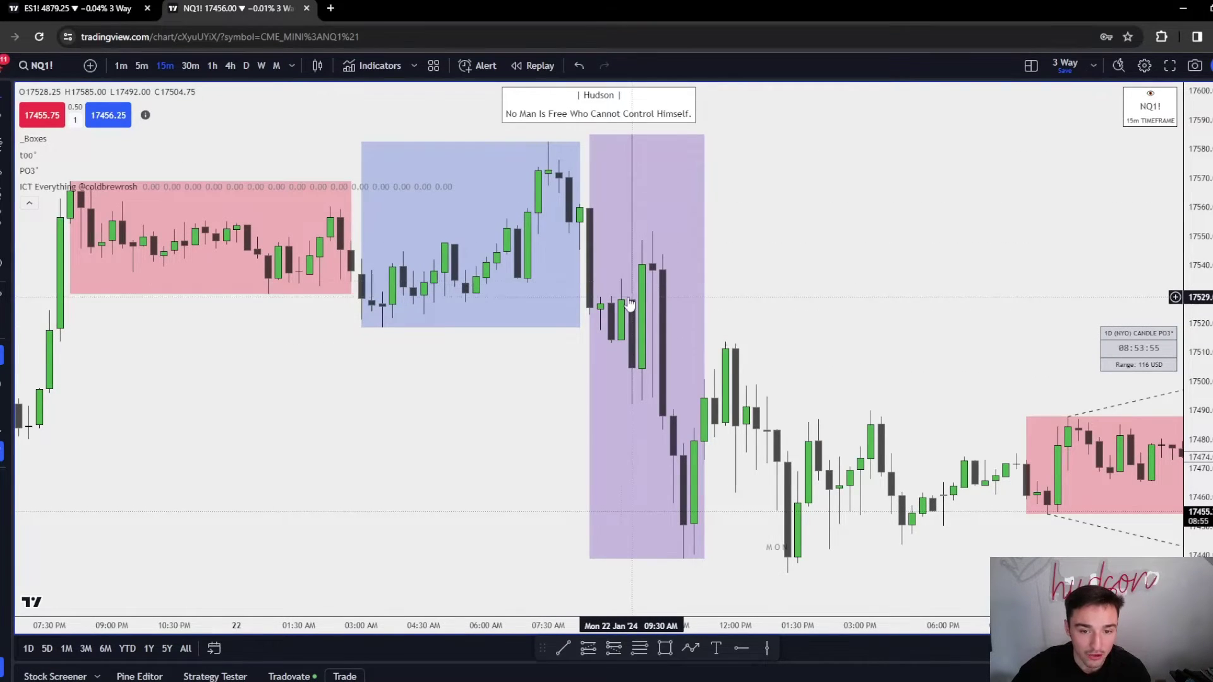
Step: Return to 5-minute candles, pan across Monday's bars, and cancel the unfinished drawing
{"action": "left_click", "coordinate": [141, 65]}
{"action": "scroll", "coordinate": [491, 501], "scroll_direction": "down", "scroll_amount": 5}
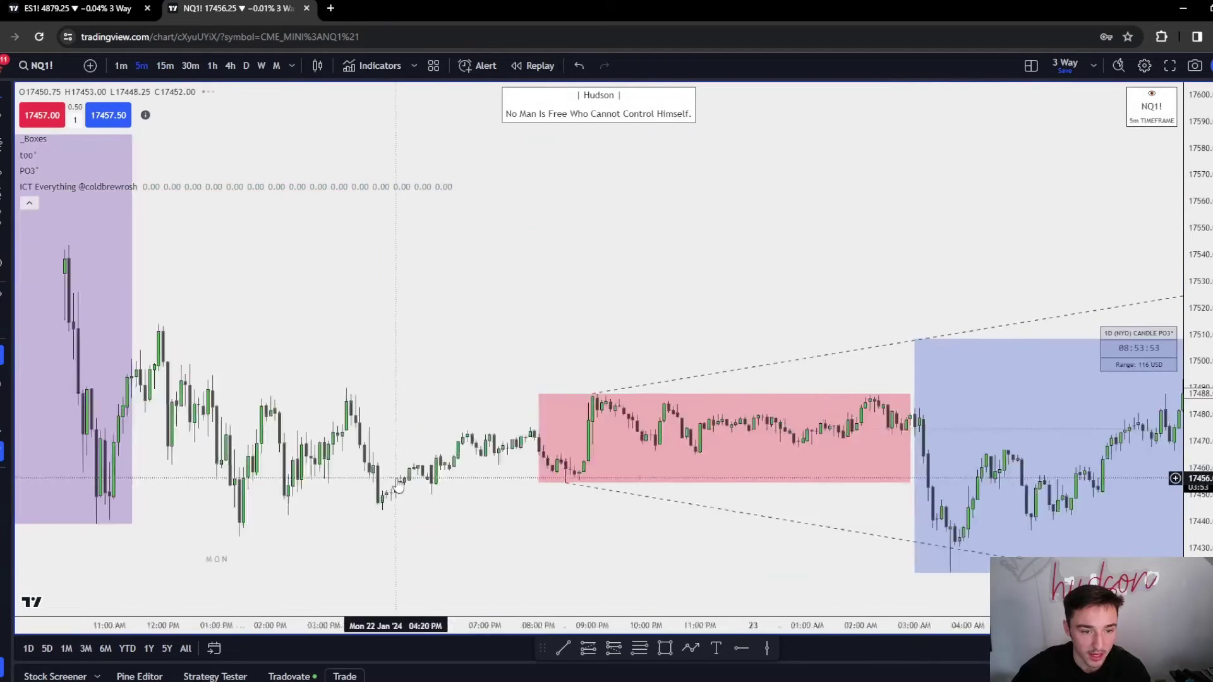
{"action": "left_click_drag", "start_coordinate": [289, 428], "coordinate": [689, 407]}
{"action": "scroll", "coordinate": [688, 407], "scroll_direction": "up", "scroll_amount": 4}
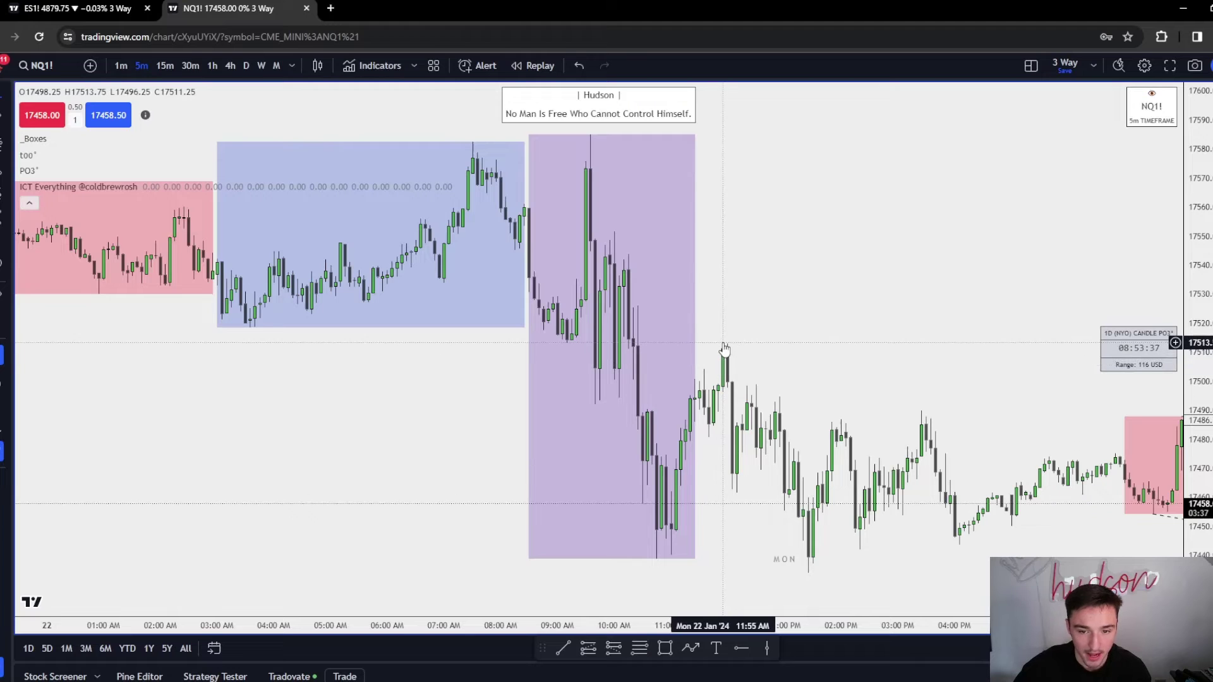
{"action": "left_click_drag", "start_coordinate": [870, 545], "coordinate": [801, 468]}
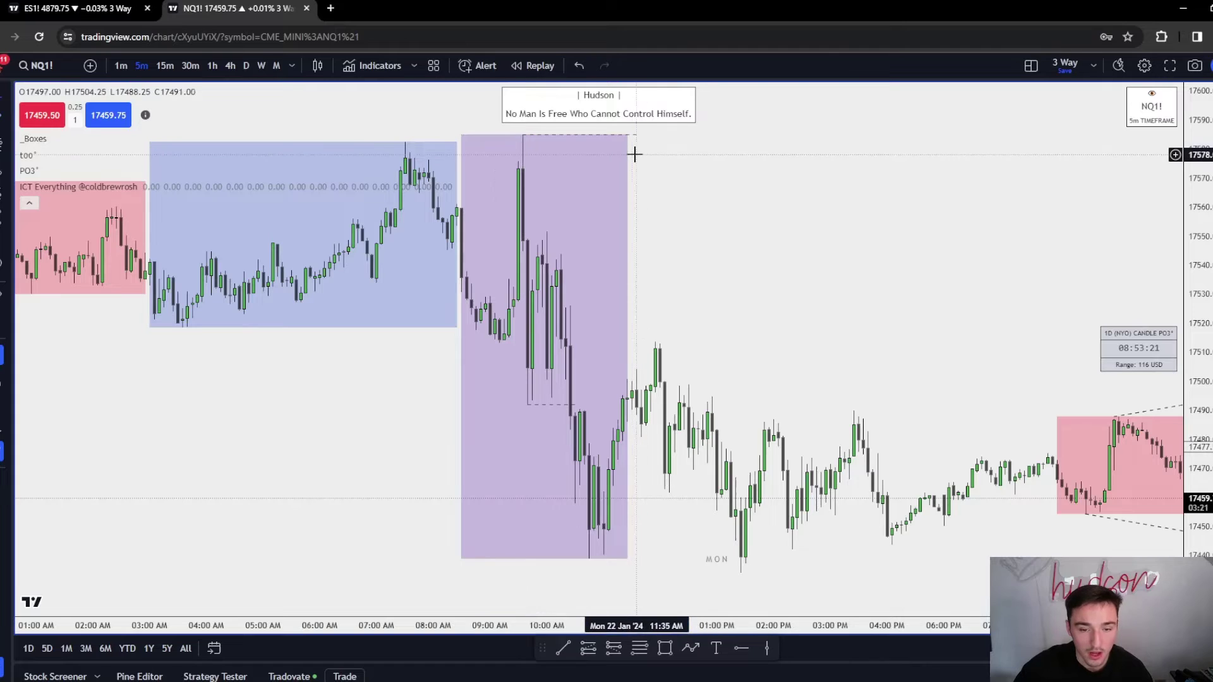
{"action": "key", "text": "Escape"}
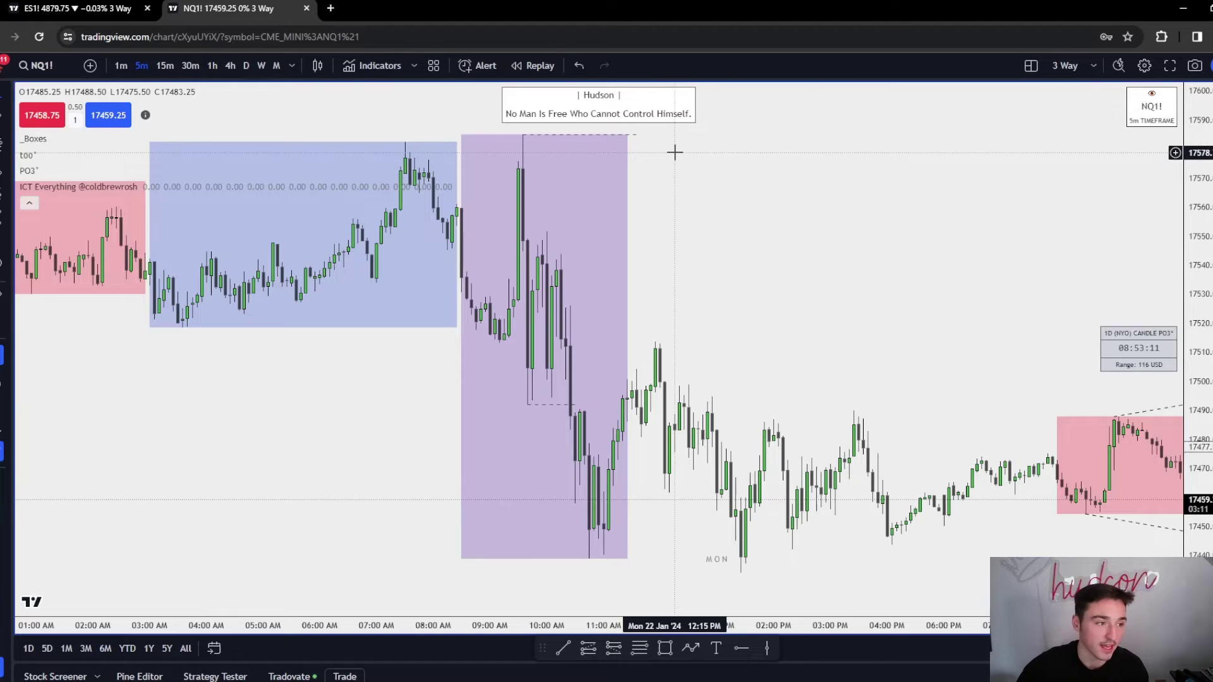
Step: Zoom the chart out and collapse the indicator legend
{"action": "scroll", "coordinate": [682, 266], "scroll_direction": "down", "scroll_amount": 3}
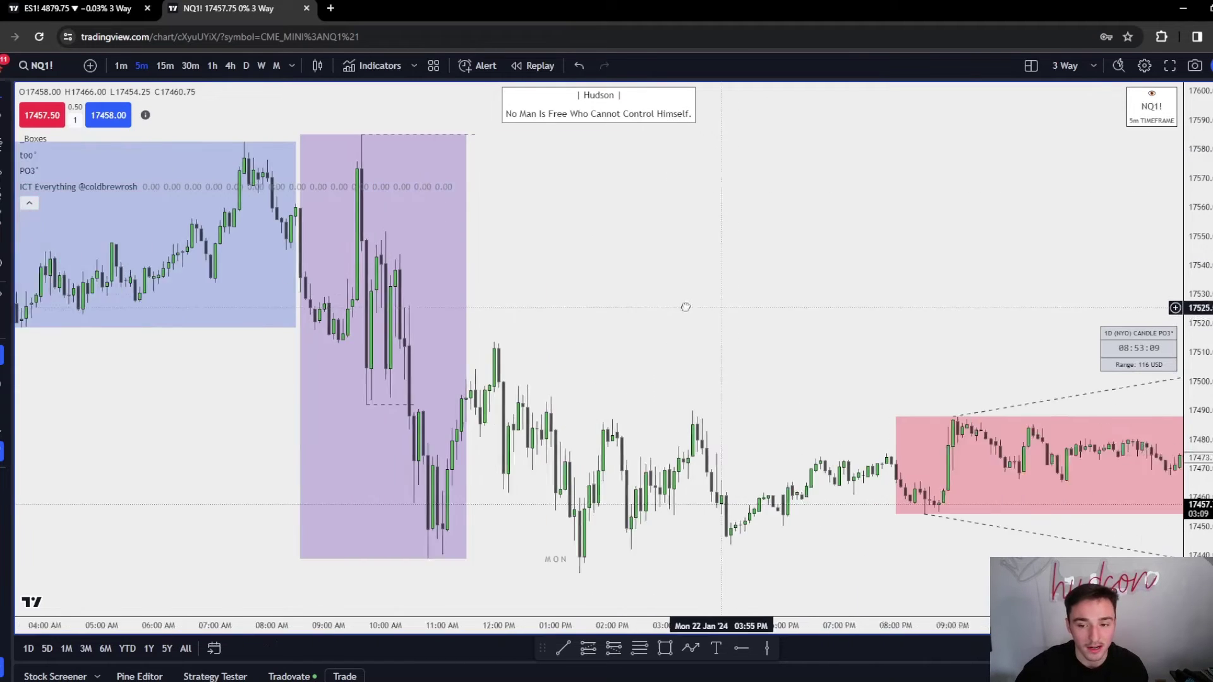
{"action": "scroll", "coordinate": [436, 317], "scroll_direction": "down", "scroll_amount": 2}
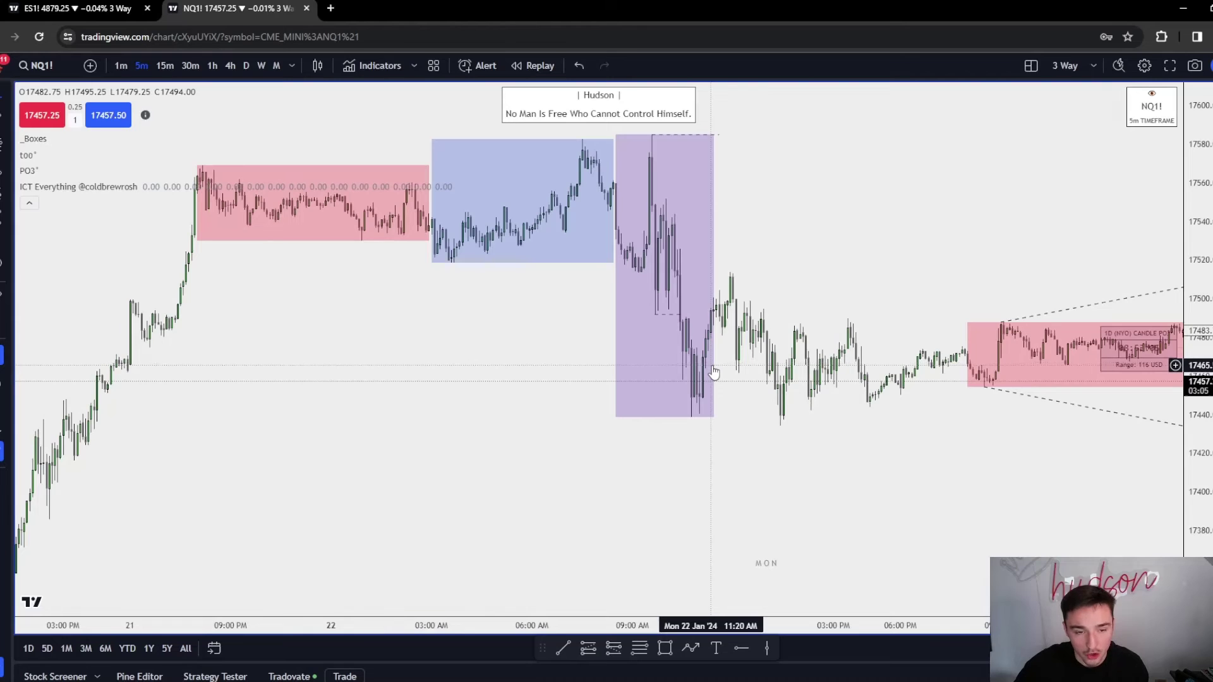
{"action": "left_click", "coordinate": [29, 203]}
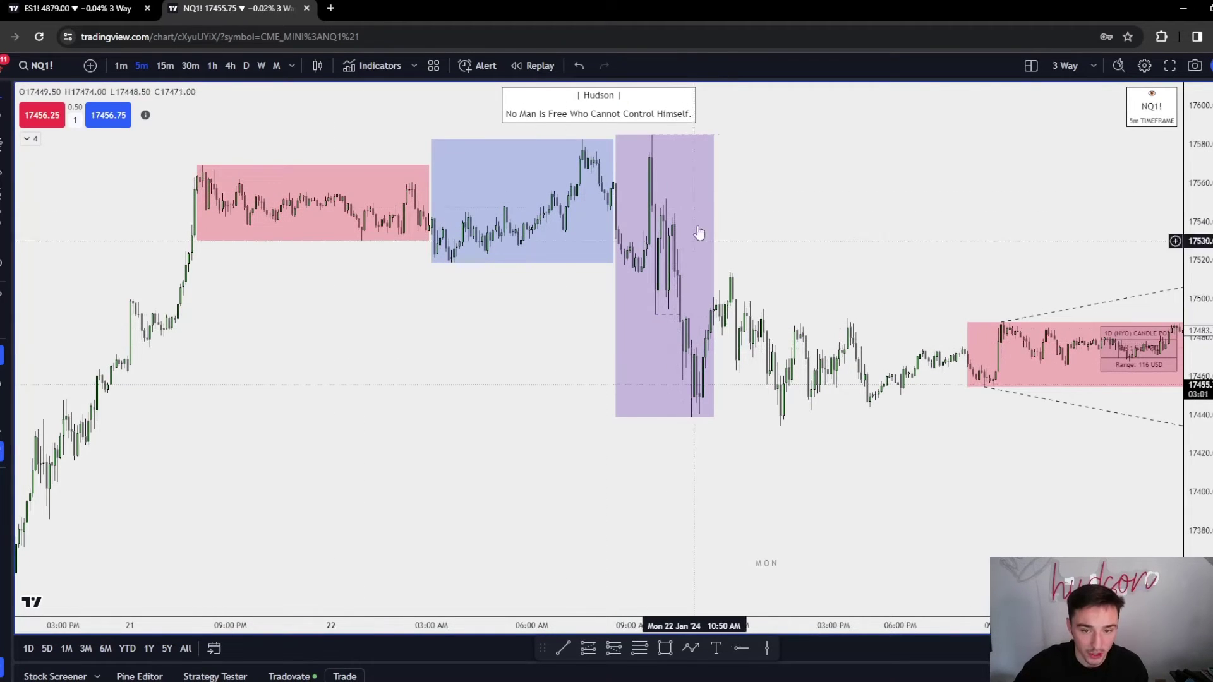
Step: Remove the two dashed fanning lines via Remove drawings, then zoom back in
{"action": "right_click", "coordinate": [775, 188]}
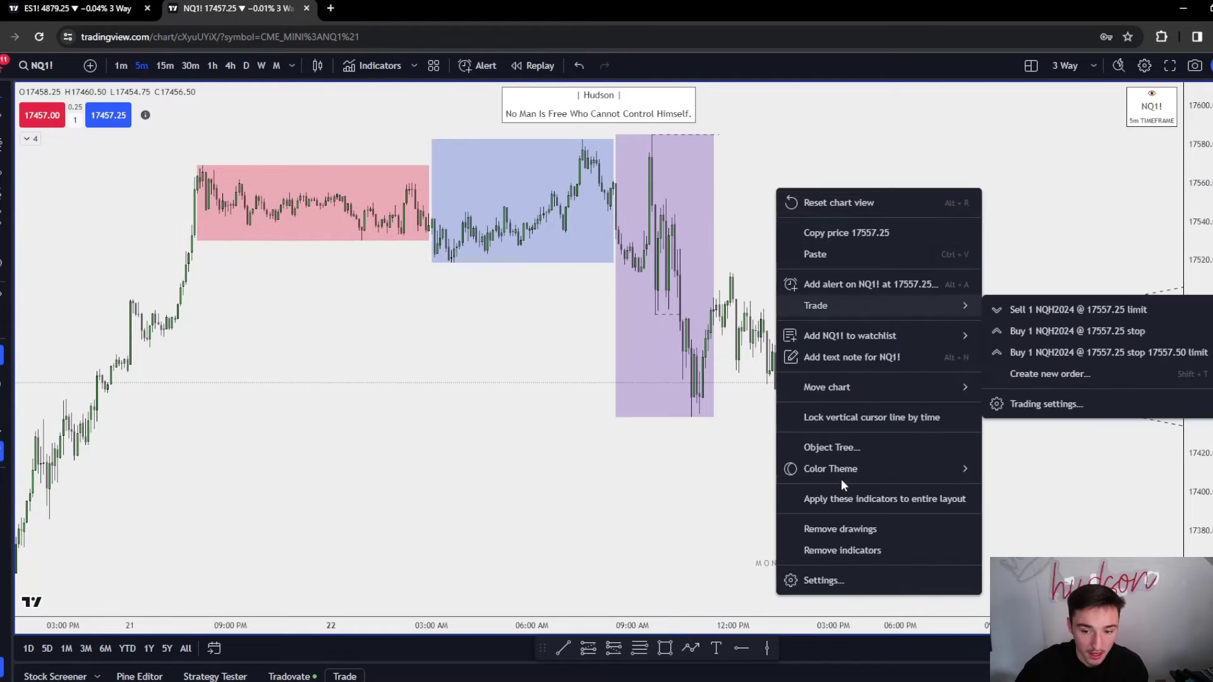
{"action": "left_click", "coordinate": [840, 529]}
{"action": "scroll", "coordinate": [773, 439], "scroll_direction": "up", "scroll_amount": 2}
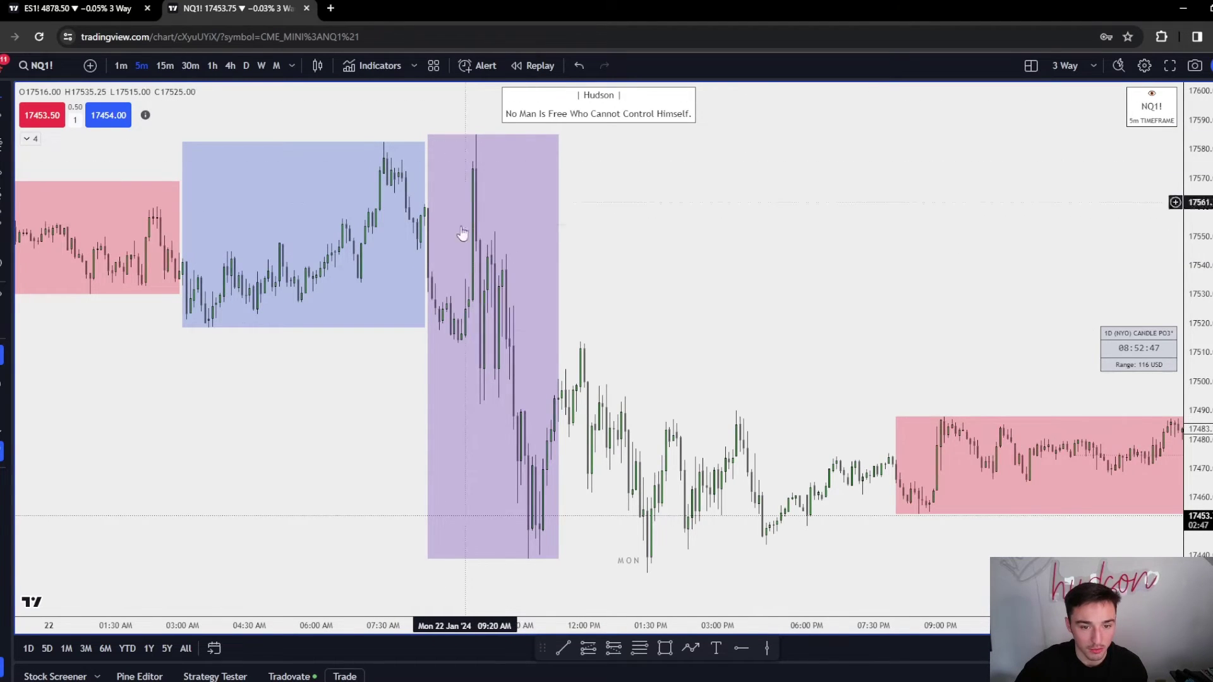
Step: Pan the chart from Monday's sessions to Tuesday Jan 23 through 12:00 PM
{"action": "mouse_move", "coordinate": [543, 297]}
{"action": "left_mouse_down"}
{"action": "mouse_move", "coordinate": [665, 336]}
{"action": "mouse_move", "coordinate": [537, 314]}
{"action": "left_mouse_up"}
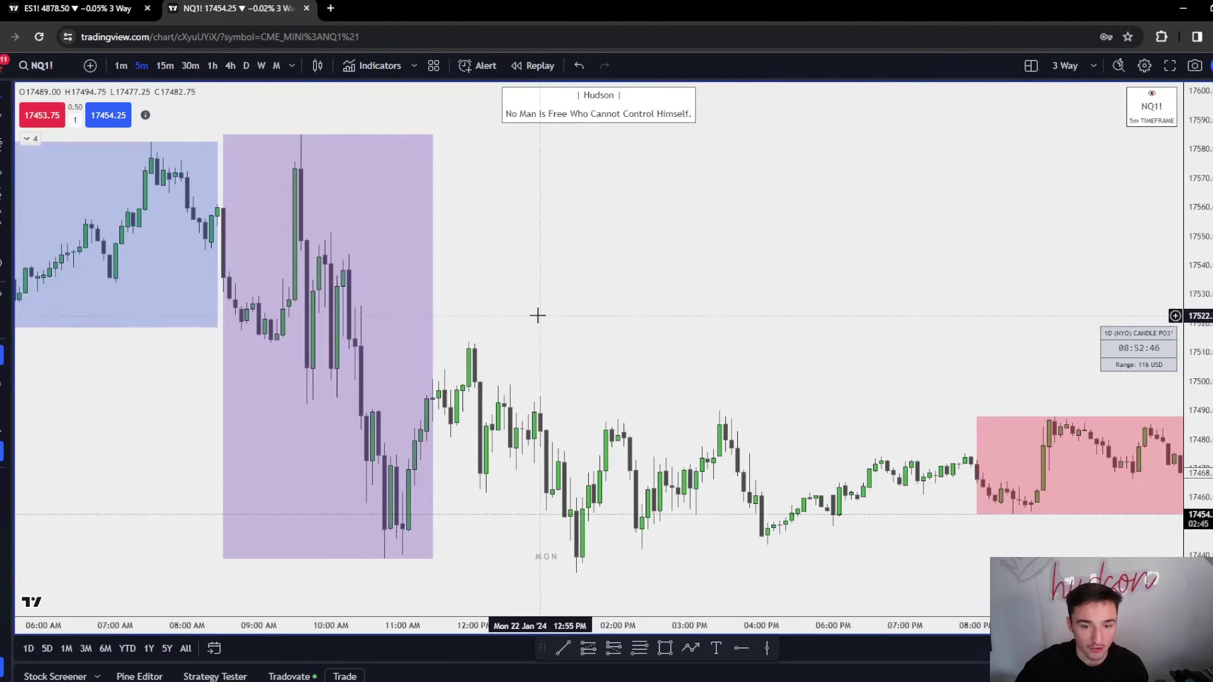
{"action": "left_click_drag", "start_coordinate": [306, 264], "coordinate": [747, 285]}
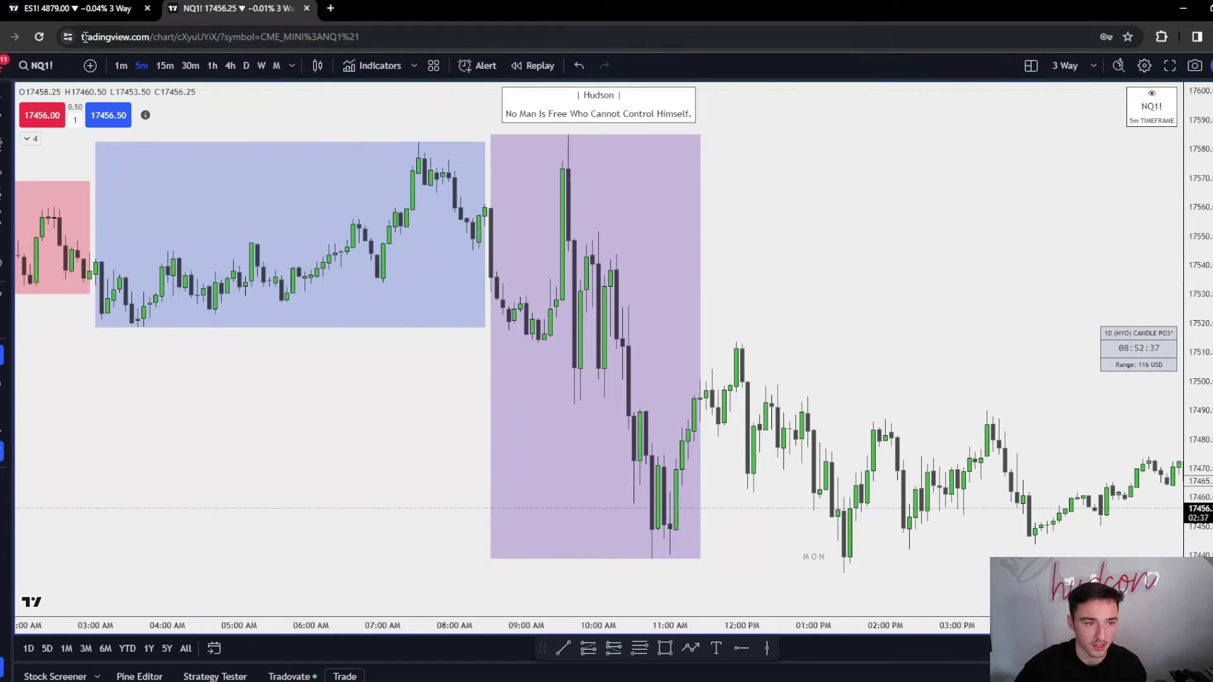
{"action": "left_click_drag", "start_coordinate": [788, 258], "coordinate": [445, 265]}
{"action": "left_click_drag", "start_coordinate": [727, 297], "coordinate": [474, 297]}
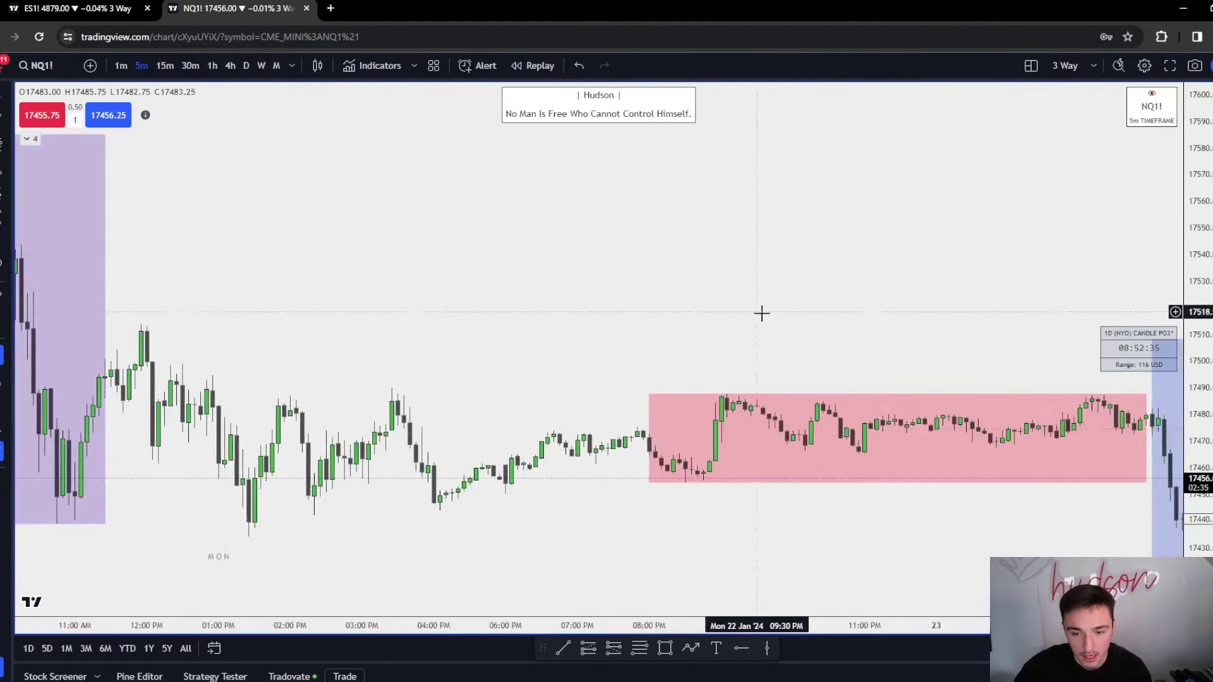
{"action": "left_click_drag", "start_coordinate": [761, 314], "coordinate": [512, 331]}
{"action": "scroll", "coordinate": [894, 297], "scroll_direction": "down", "scroll_amount": 2}
{"action": "left_click_drag", "start_coordinate": [910, 294], "coordinate": [693, 291]}
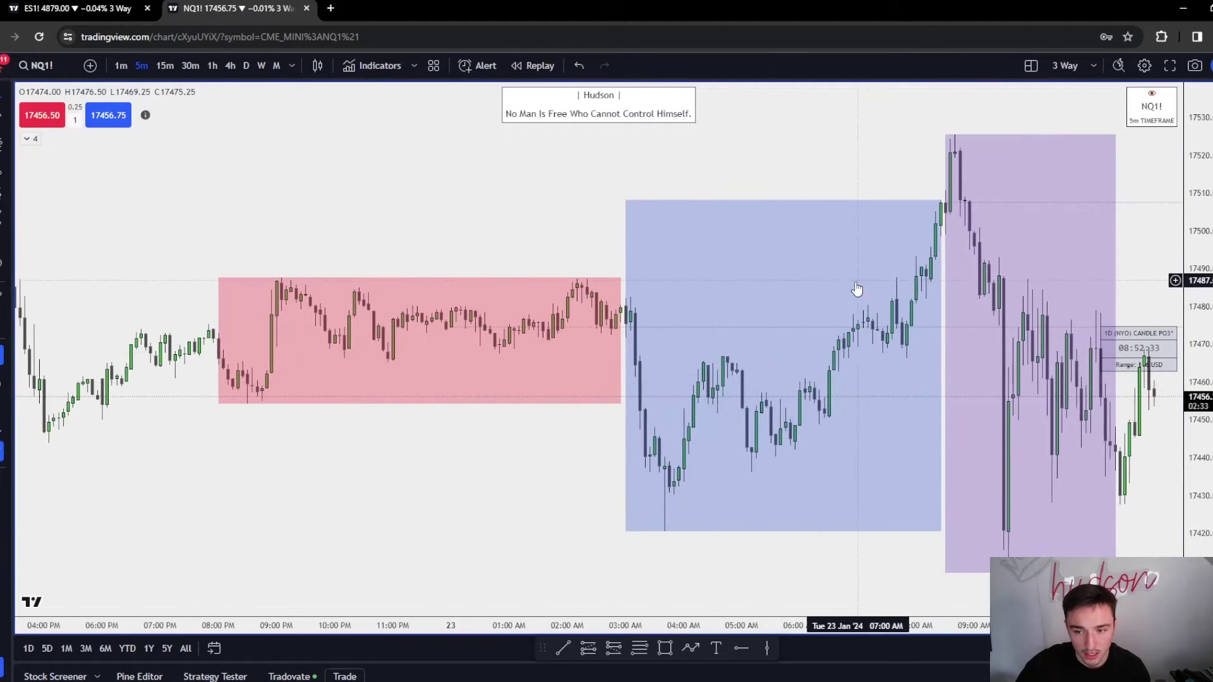
{"action": "left_click_drag", "start_coordinate": [855, 290], "coordinate": [639, 274]}
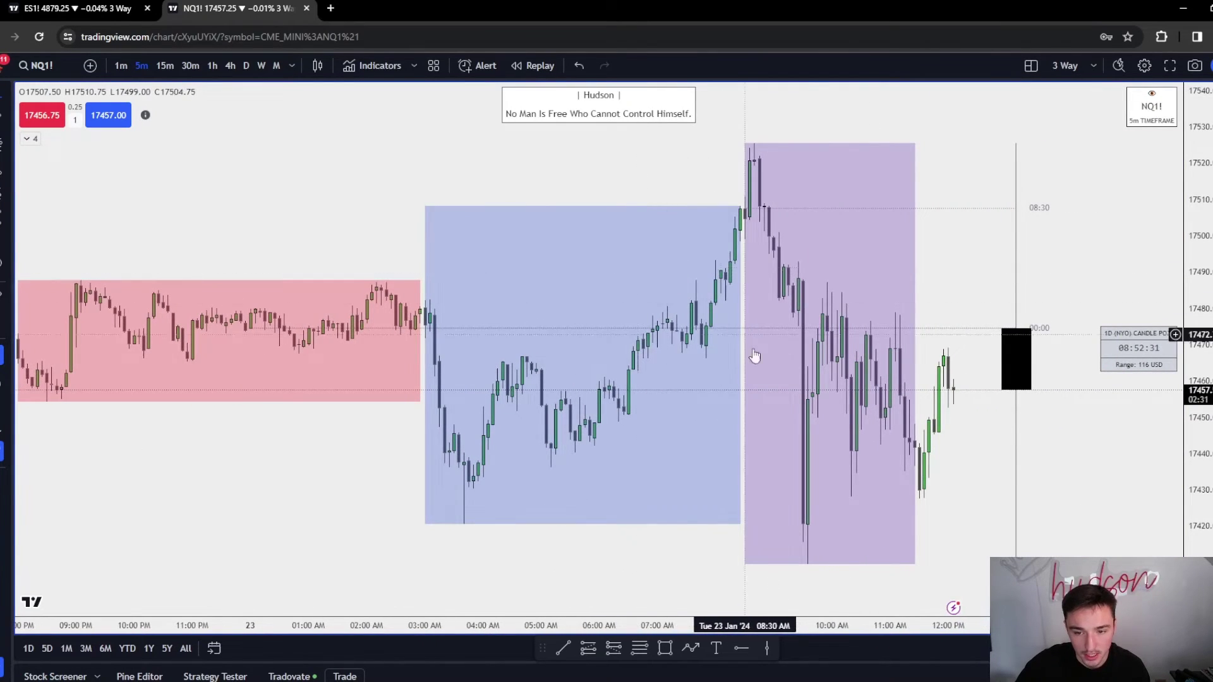
{"action": "scroll", "coordinate": [805, 408], "scroll_direction": "up", "scroll_amount": 2}
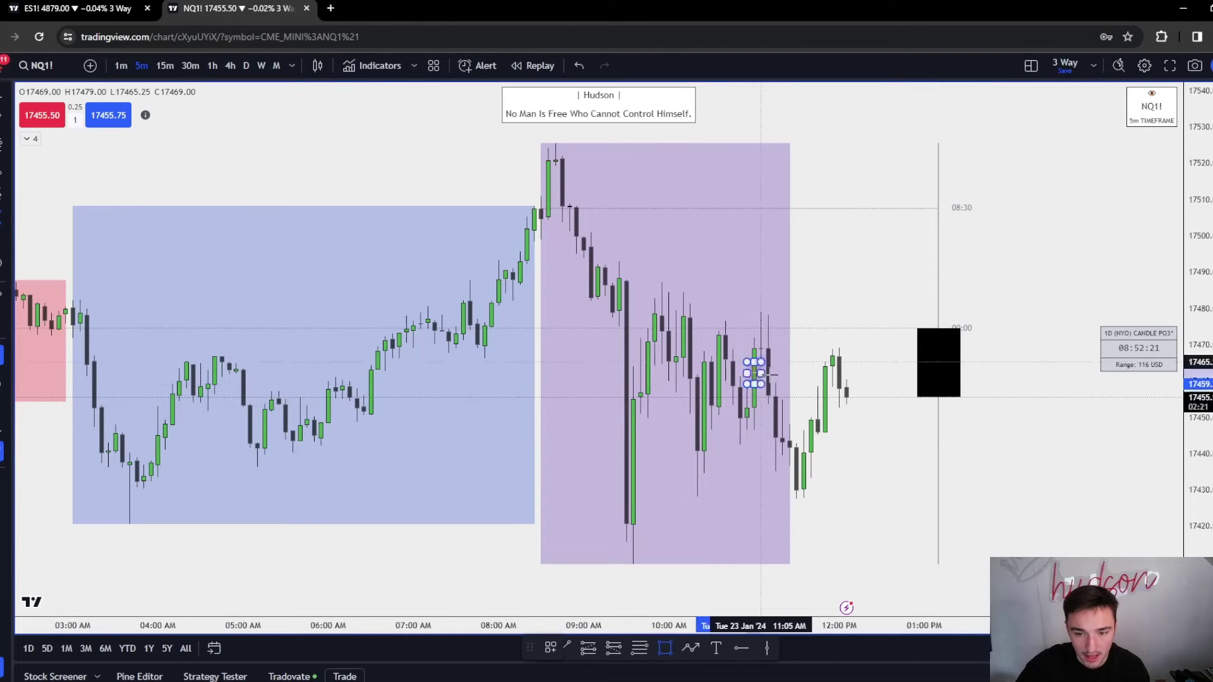
Step: Stretch the pink zone around 17460–17466 rightward past the latest New York candles
{"action": "left_click_drag", "start_coordinate": [763, 373], "coordinate": [818, 372]}
{"action": "left_click", "coordinate": [815, 443]}
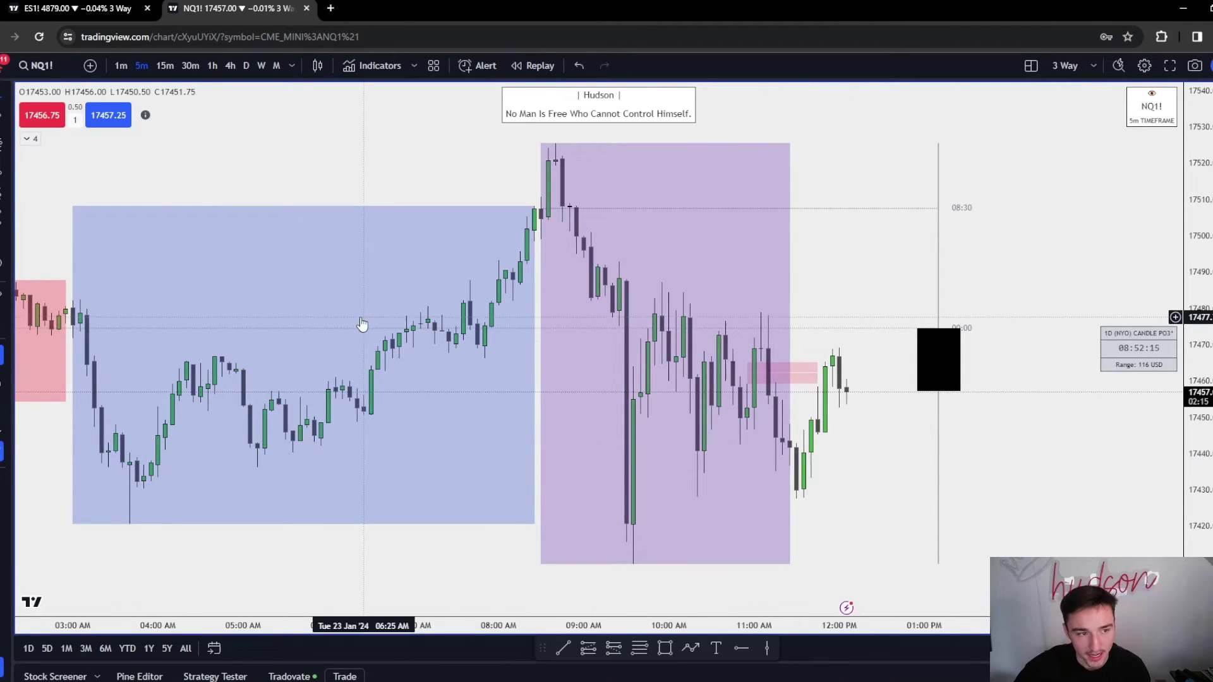
{"action": "left_click", "coordinate": [799, 373]}
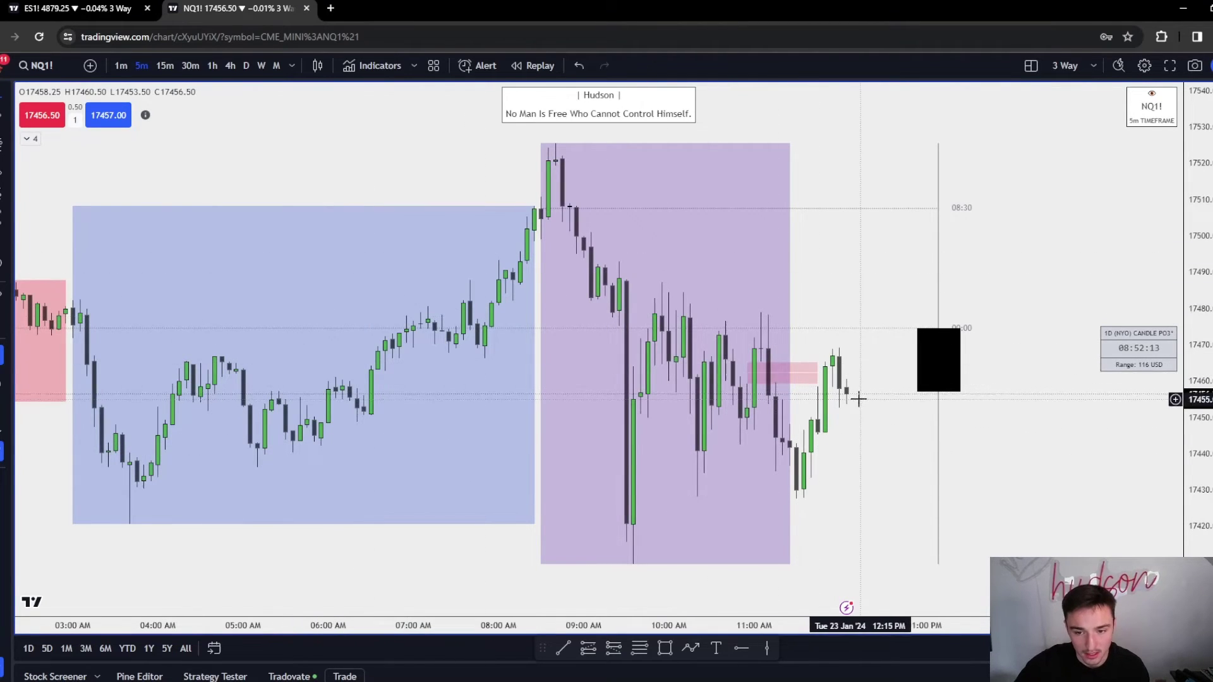
{"action": "left_click_drag", "start_coordinate": [818, 371], "coordinate": [875, 371]}
{"action": "left_click", "coordinate": [839, 441]}
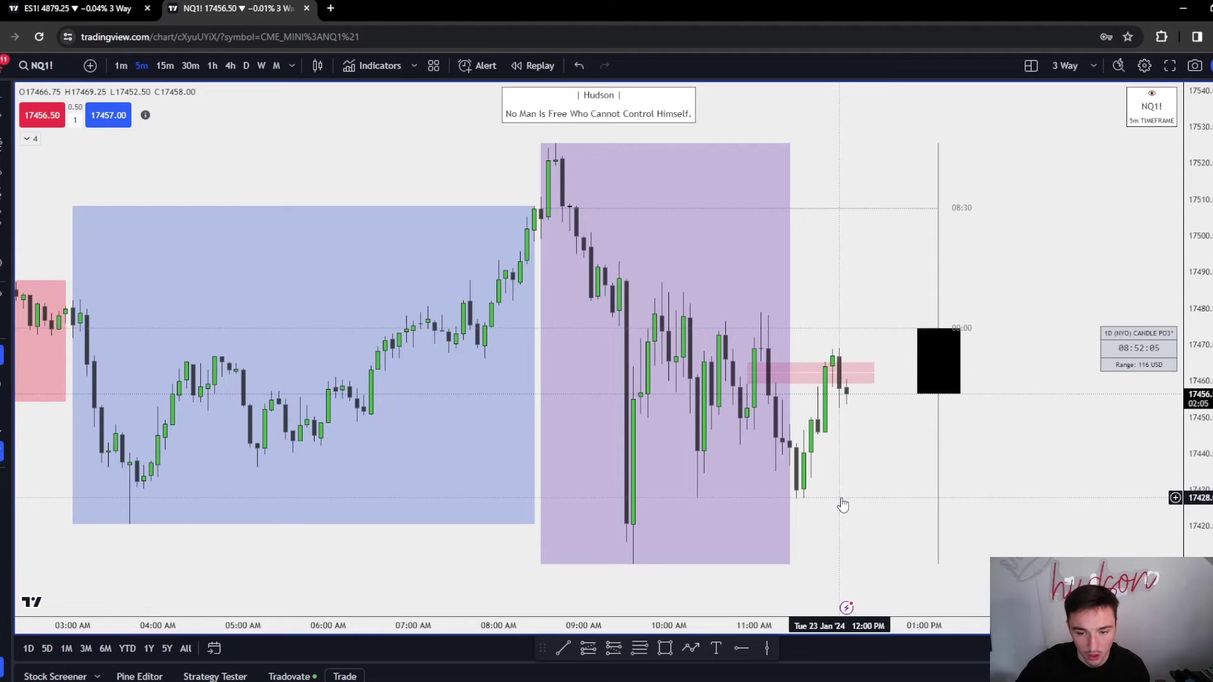
{"action": "left_click", "coordinate": [76, 8]}
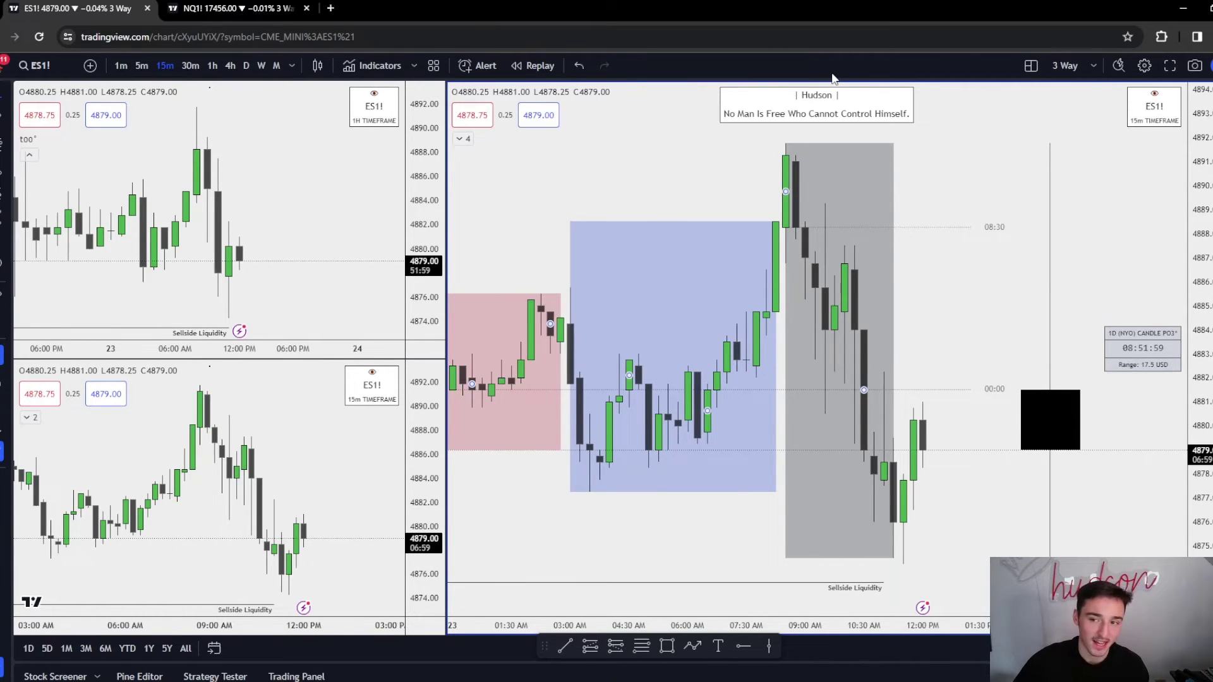
{"action": "scroll", "coordinate": [947, 347], "scroll_direction": "down", "scroll_amount": 4}
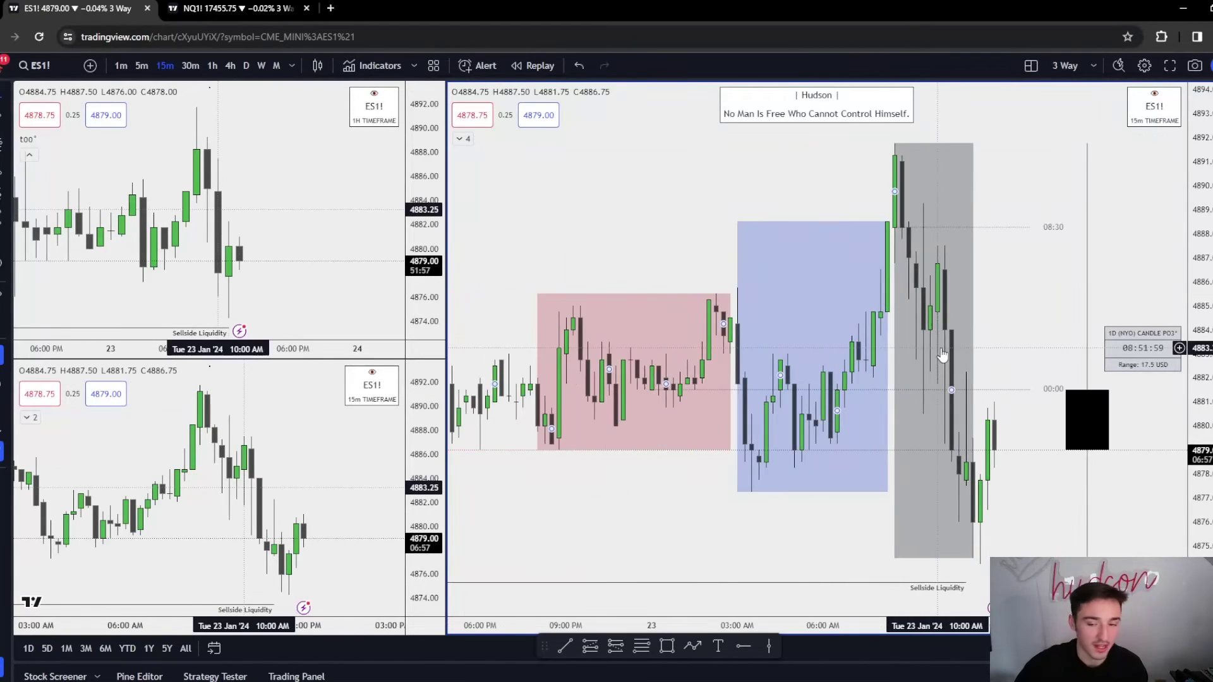
{"action": "key", "text": "ctrl+Tab"}
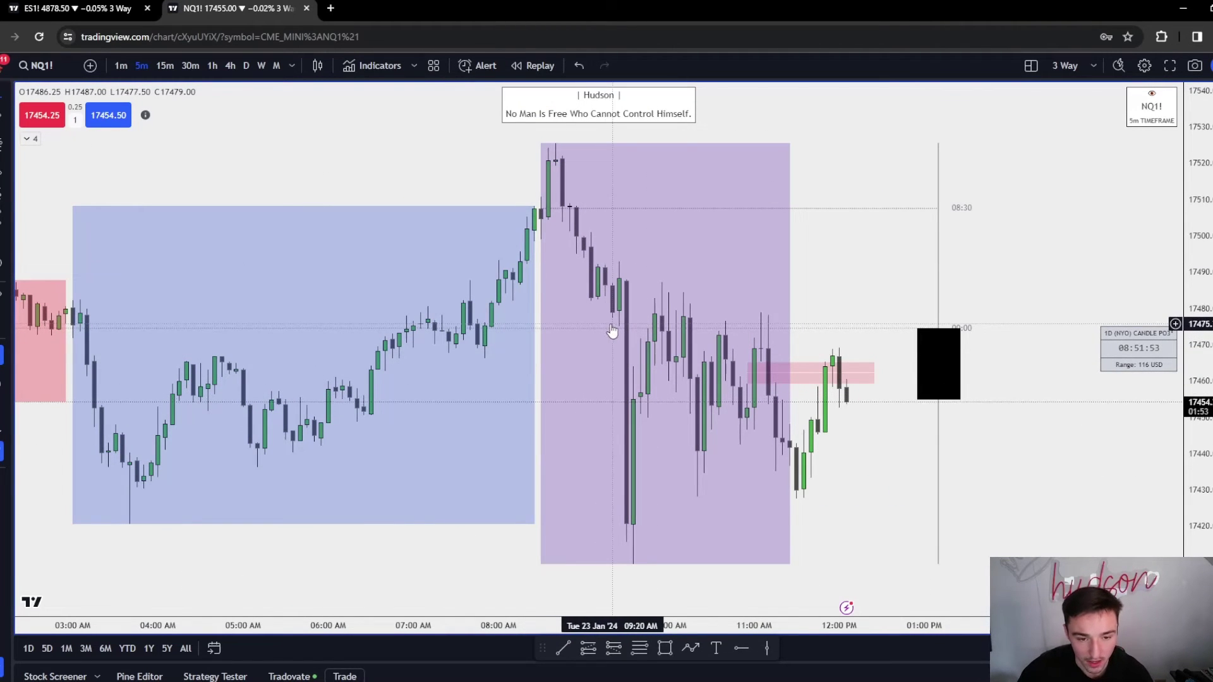
{"action": "scroll", "coordinate": [593, 347], "scroll_direction": "down", "scroll_amount": 4}
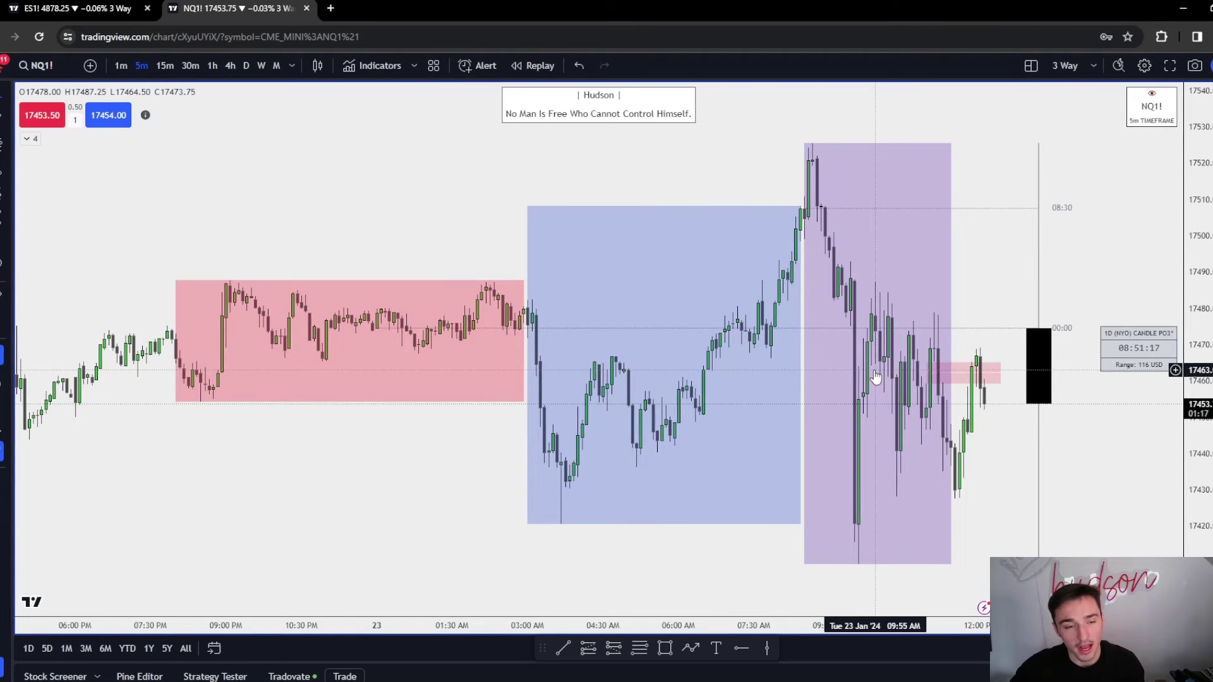
Step: Zoom the 5-minute chart out horizontally to fit Monday's and Tuesday's session boxes
{"action": "scroll", "coordinate": [875, 377], "scroll_direction": "down", "scroll_amount": 3}
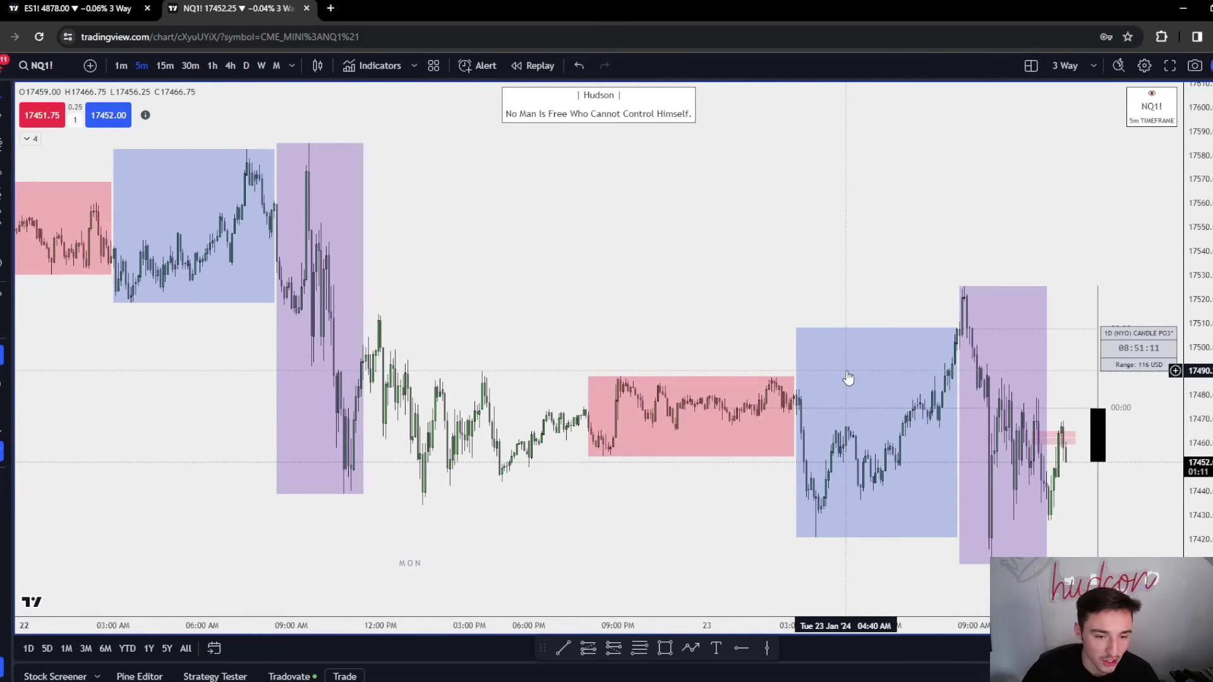
Step: On weekly candles, draw a horizontal line from the 2022 high to July 2023, then return to 5-minute
{"action": "left_click", "coordinate": [261, 66]}
{"action": "scroll", "coordinate": [845, 344], "scroll_direction": "up", "scroll_amount": 5}
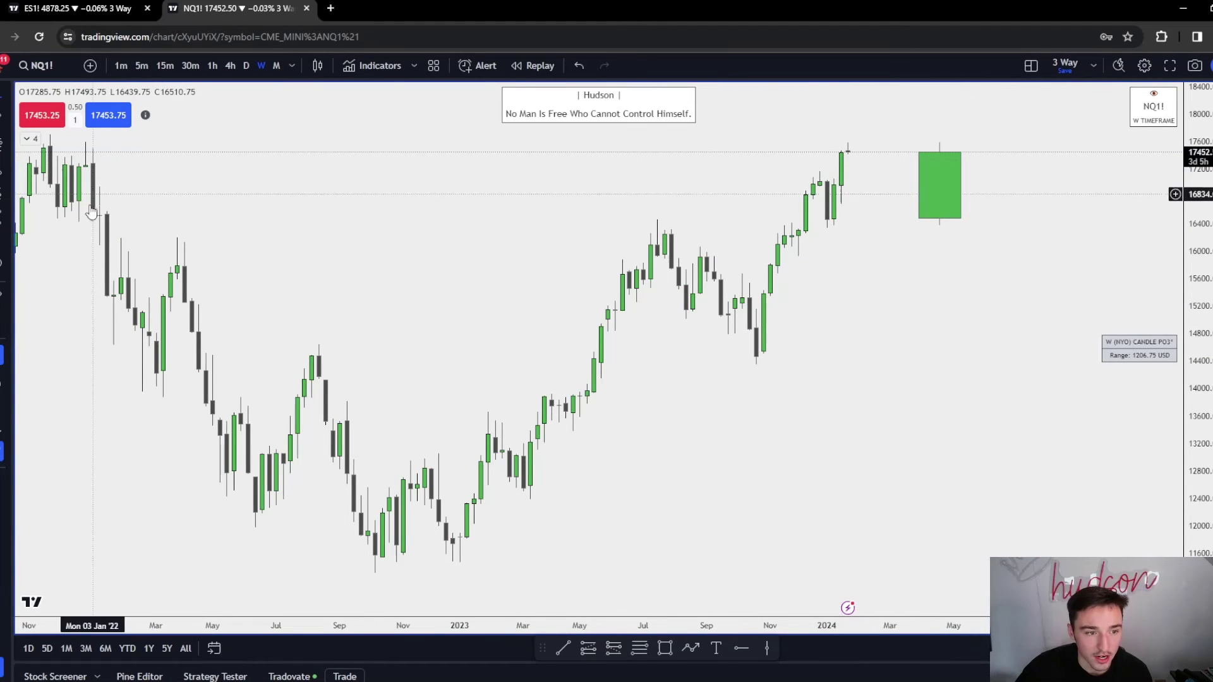
{"action": "left_click", "coordinate": [178, 238]}
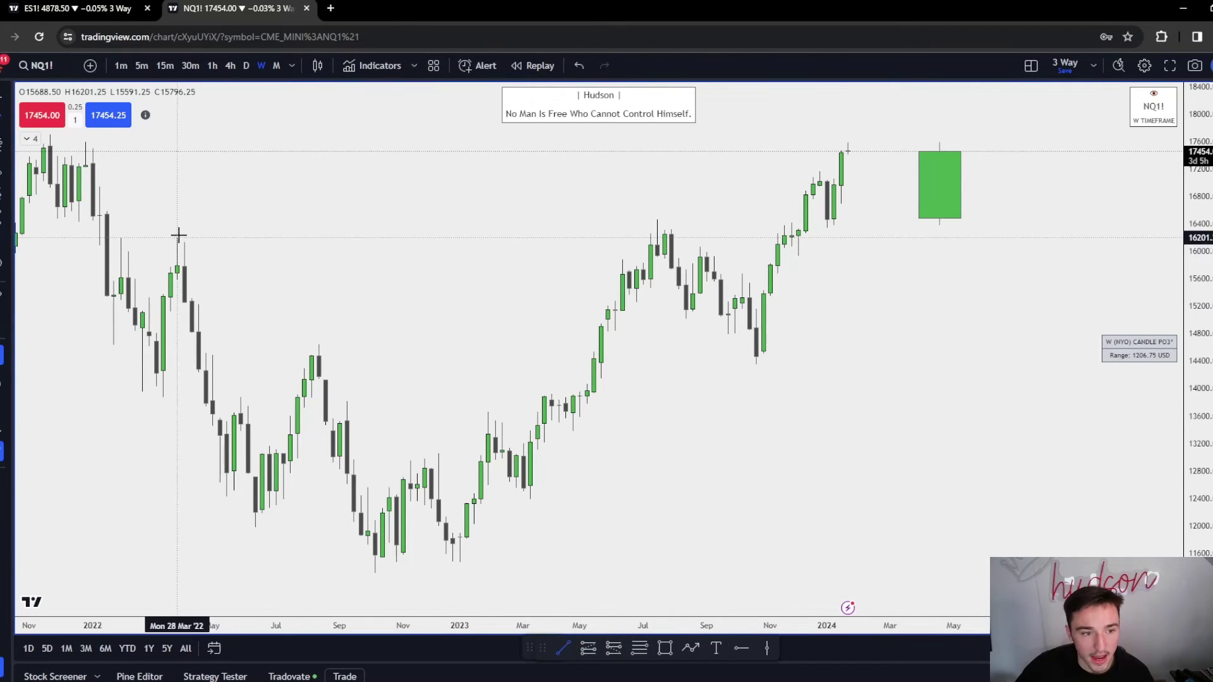
{"action": "left_click", "coordinate": [650, 238]}
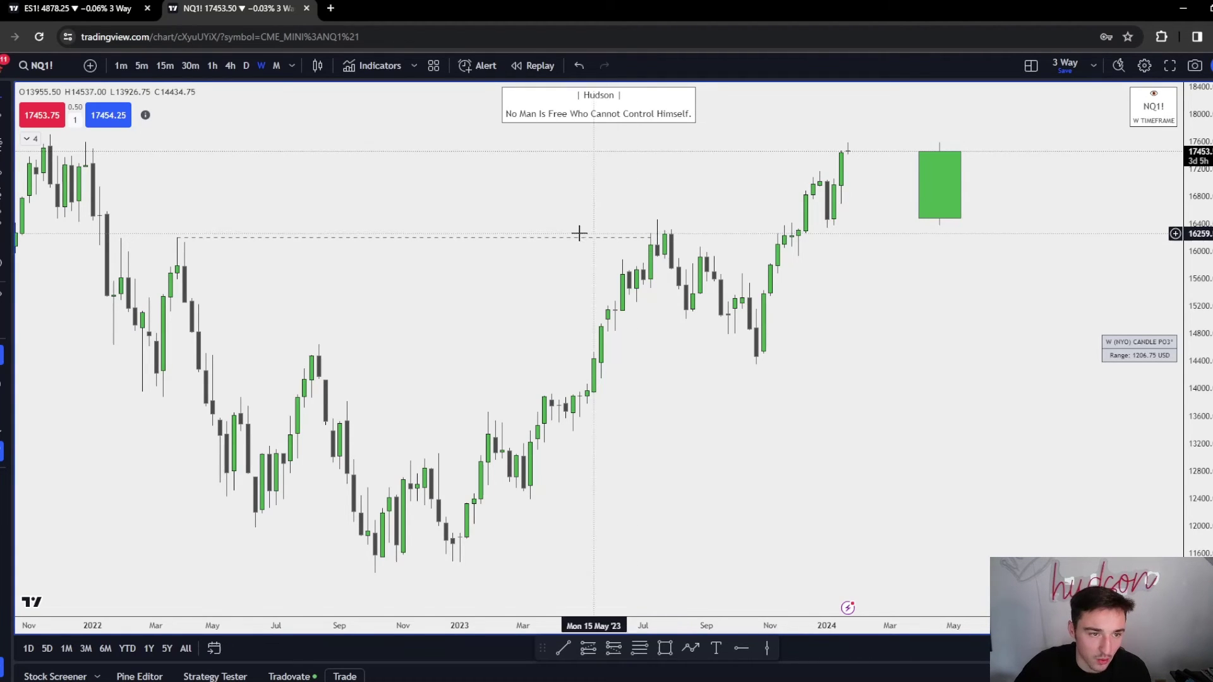
{"action": "left_click", "coordinate": [141, 65]}
{"action": "scroll", "coordinate": [807, 447], "scroll_direction": "down", "scroll_amount": 2}
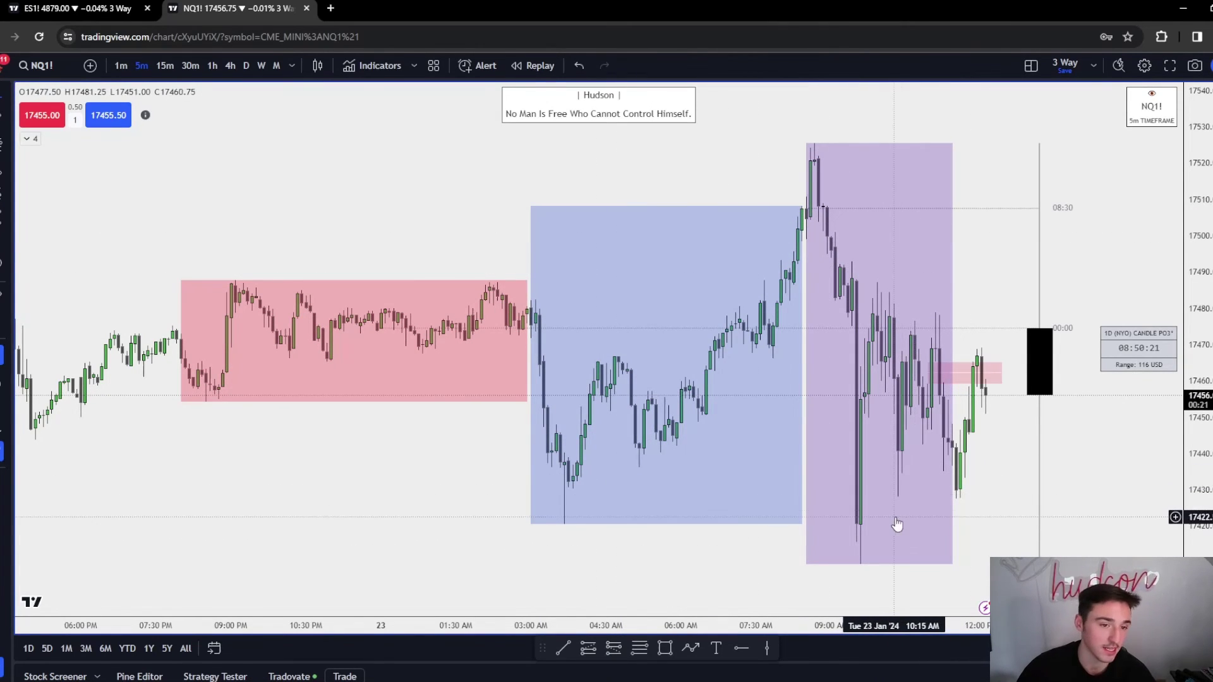
Step: Zoom in, expand the indicator legend, and bring up the Indicators, Metrics & Strategies library
{"action": "scroll", "coordinate": [897, 354], "scroll_direction": "up", "scroll_amount": 3}
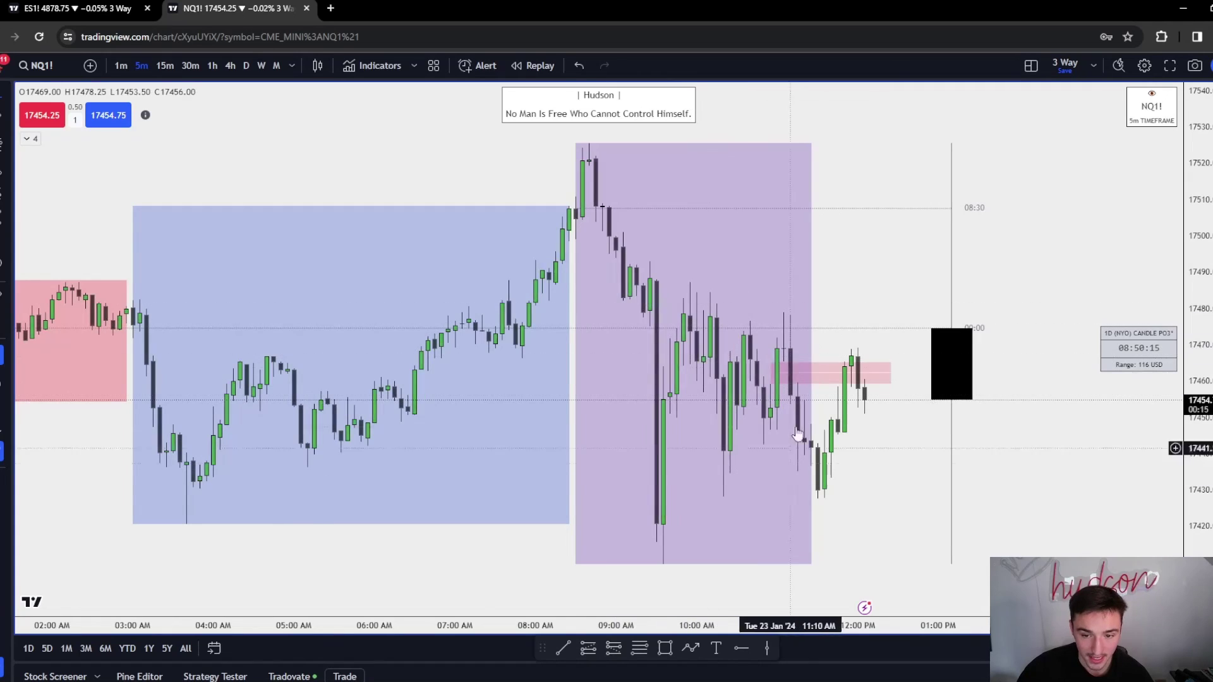
{"action": "left_click", "coordinate": [28, 139]}
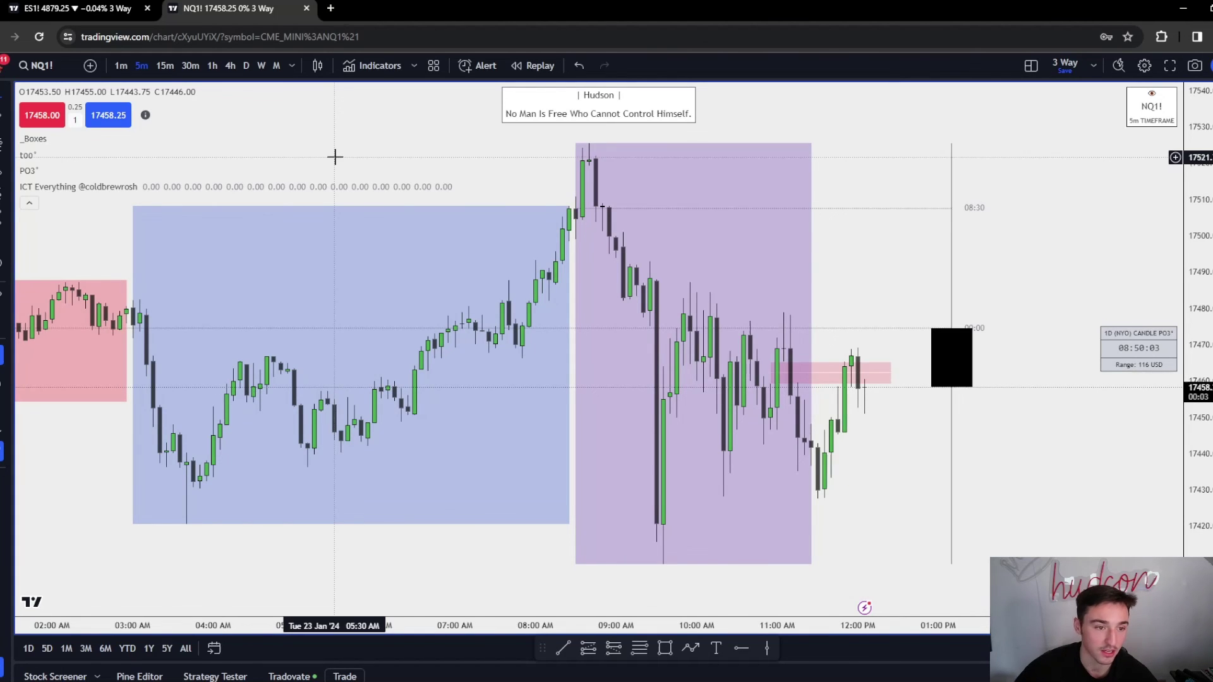
{"action": "left_click", "coordinate": [364, 65]}
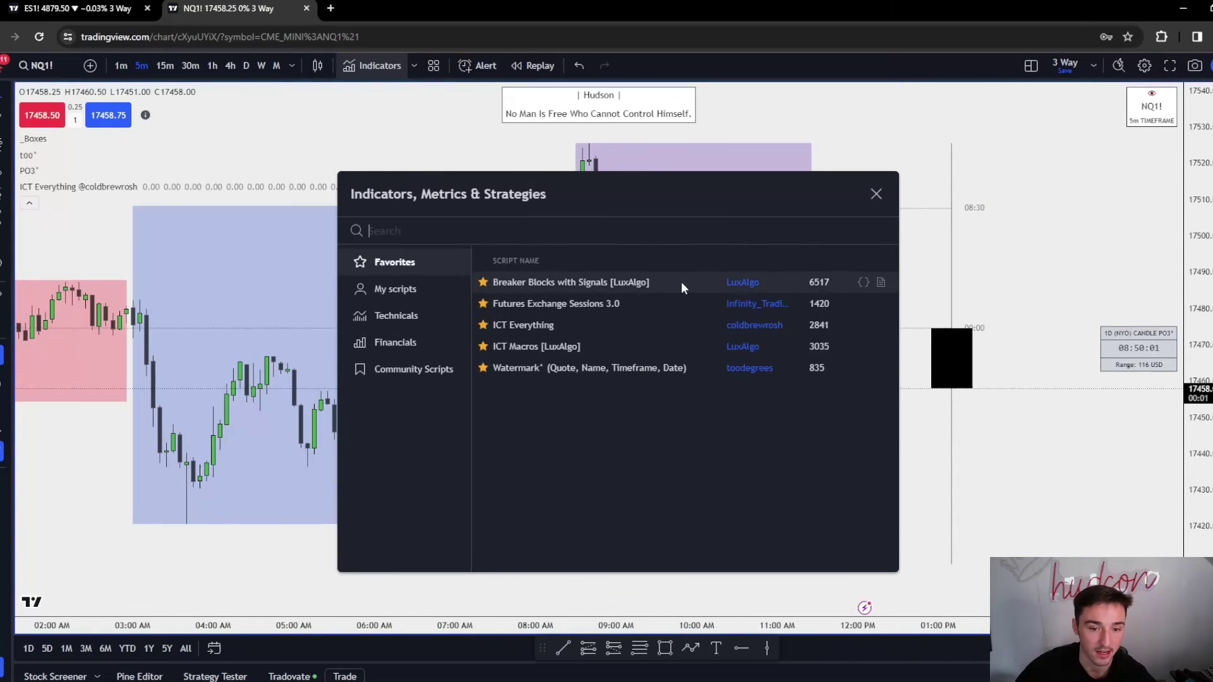
Step: Close the Indicators dialog and zoom the 5-minute chart out
{"action": "left_click", "coordinate": [876, 194]}
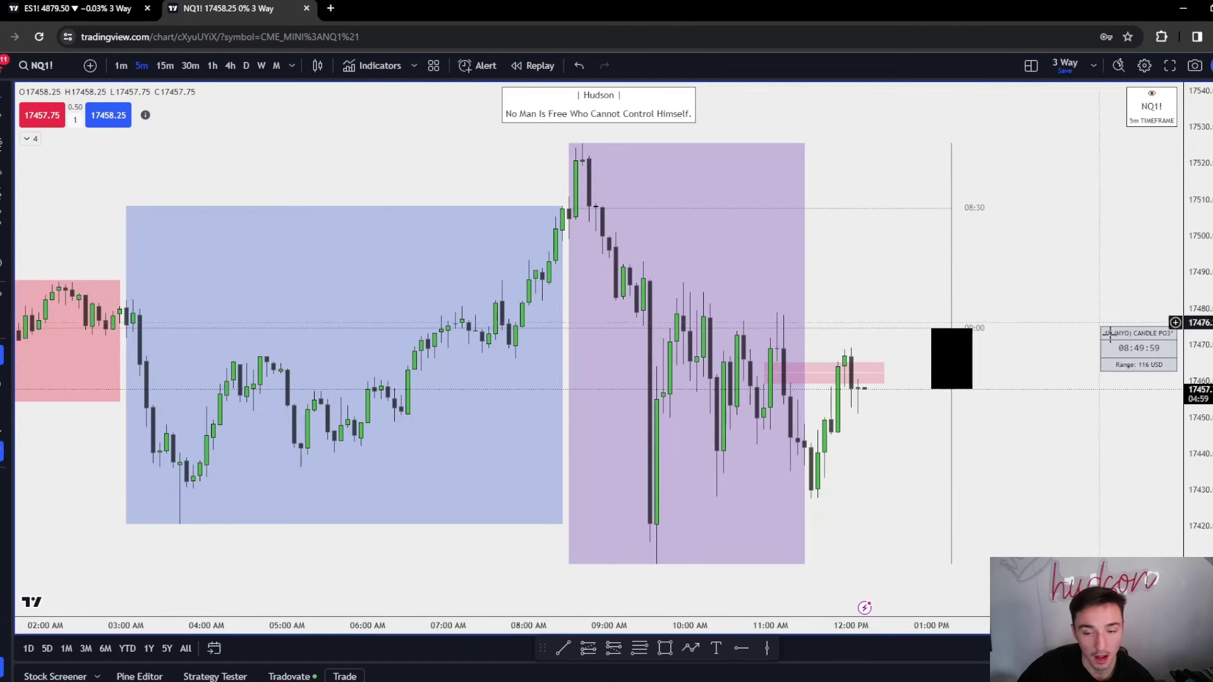
{"action": "scroll", "coordinate": [1110, 335], "scroll_direction": "down", "scroll_amount": 3}
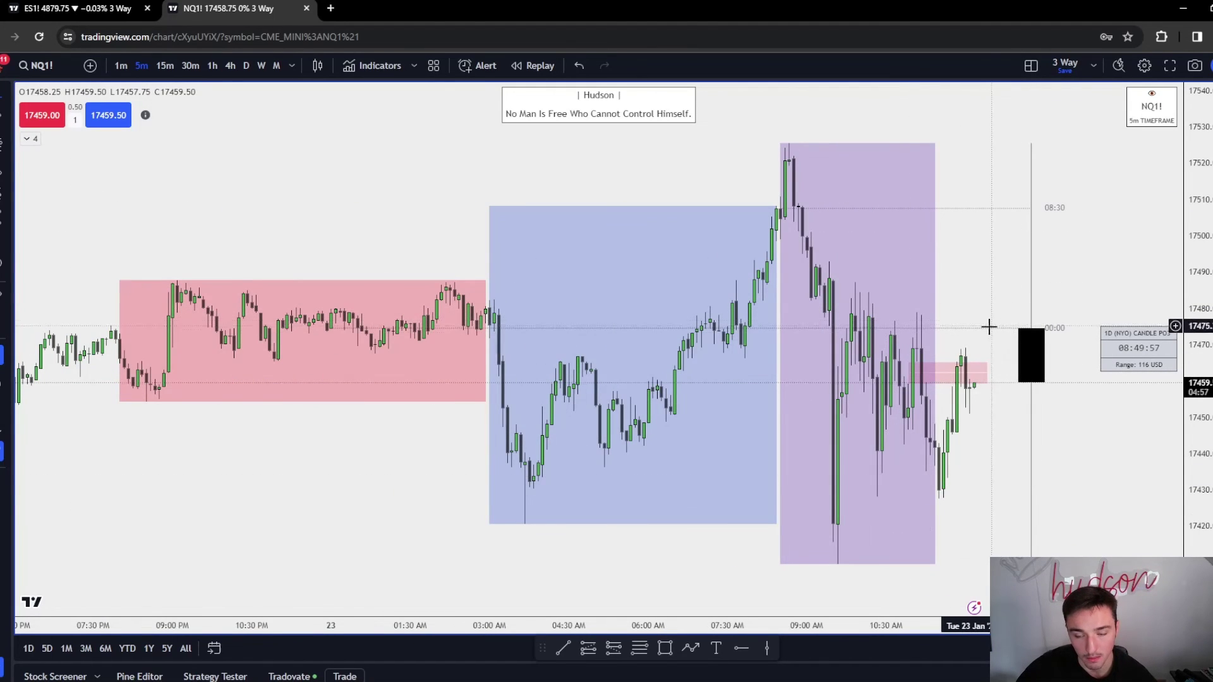